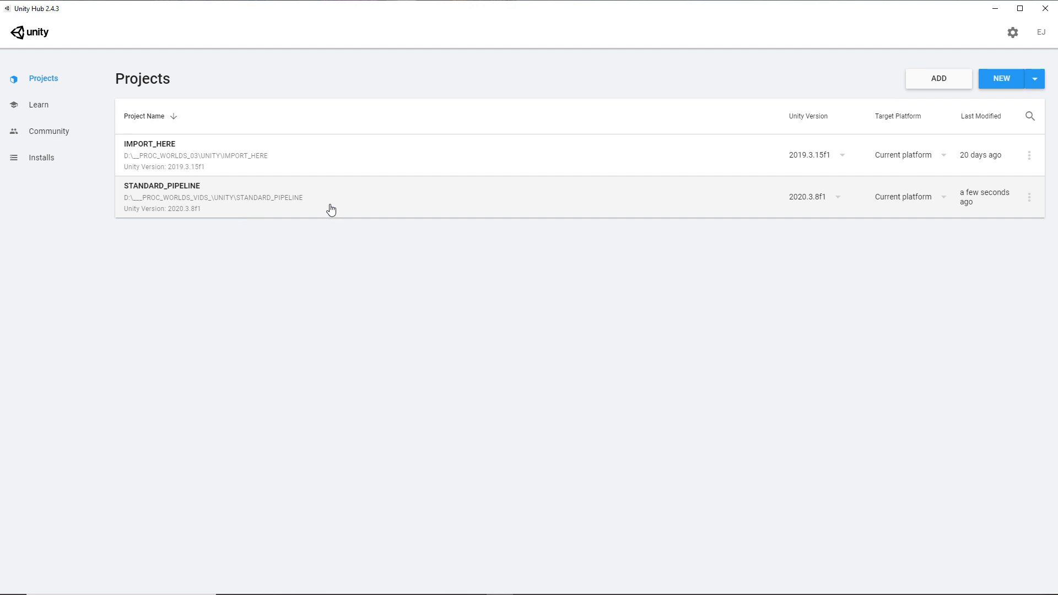
Step: Start a new project with Unity 2020.3.8f1, choose the Universal Render Pipeline template and check its save location without changing it
{"action": "left_click", "coordinate": [1036, 84]}
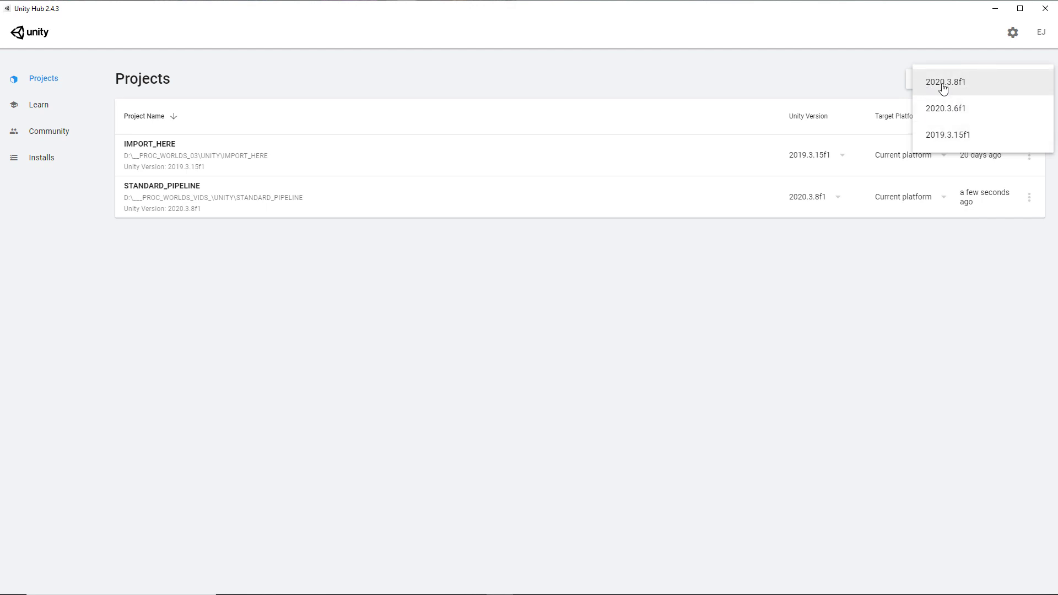
{"action": "left_click", "coordinate": [957, 87]}
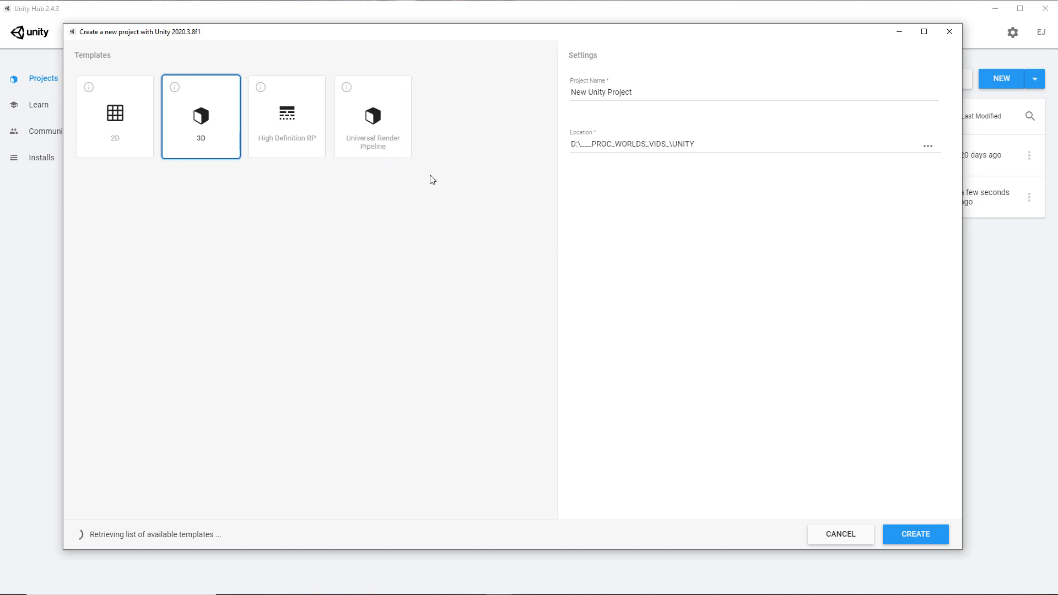
{"action": "left_click", "coordinate": [392, 141]}
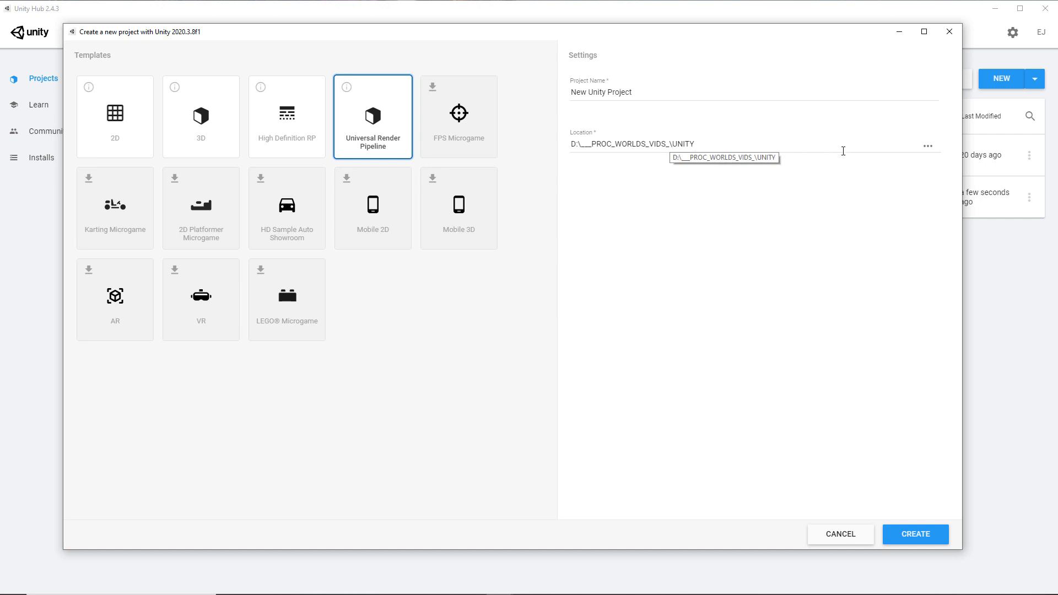
{"action": "left_click", "coordinate": [927, 147]}
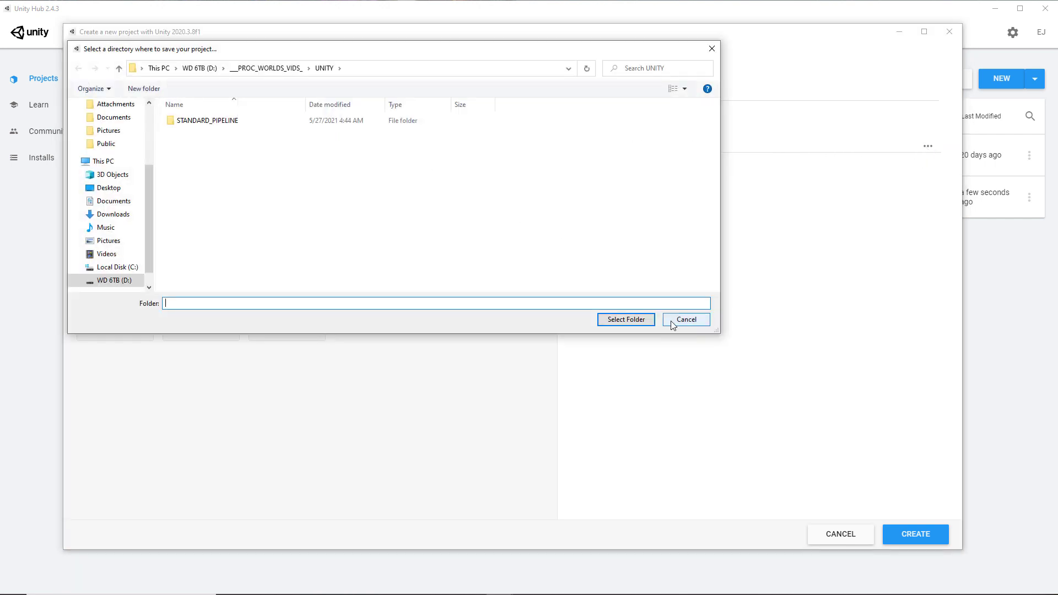
{"action": "left_click", "coordinate": [686, 319]}
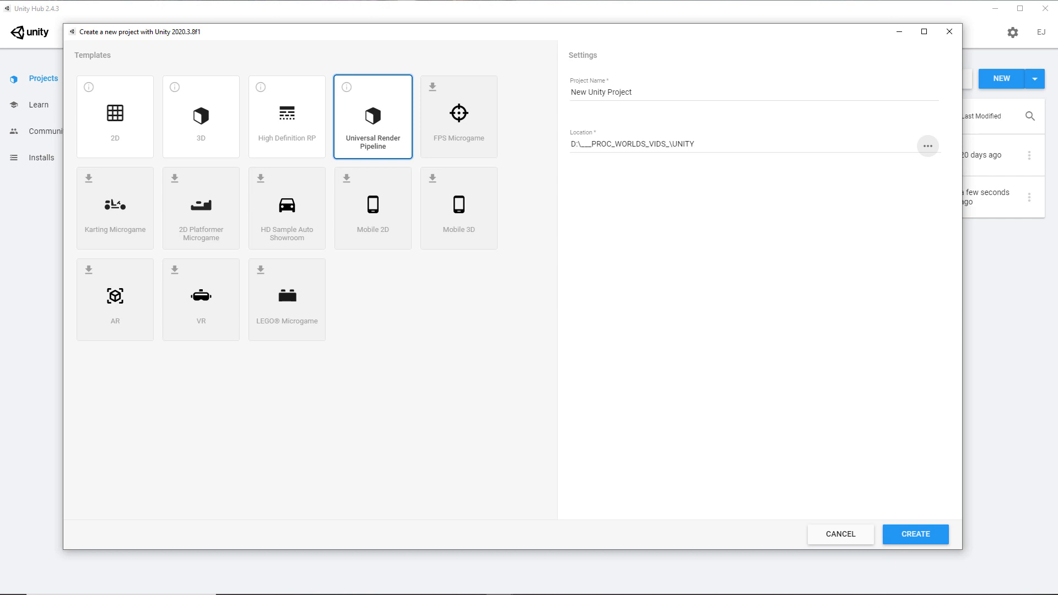
Step: Name the project UNIVERSAL_PIPELINE and create it
{"action": "left_click", "coordinate": [622, 92]}
{"action": "left_click_drag", "start_coordinate": [636, 93], "coordinate": [571, 92]}
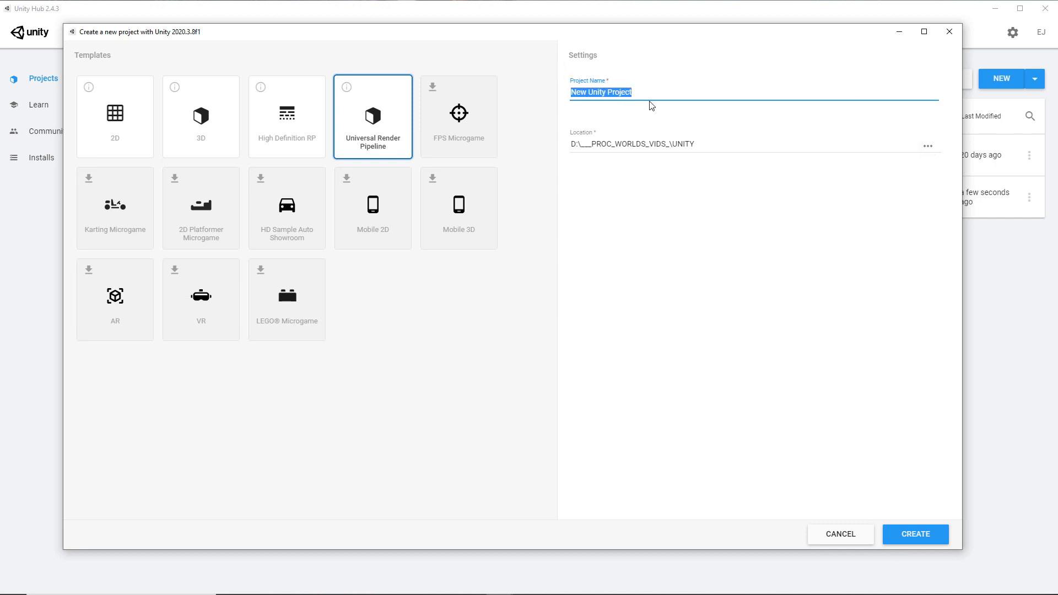
{"action": "type", "text": "UNIVERSAL_PIPELINE"}
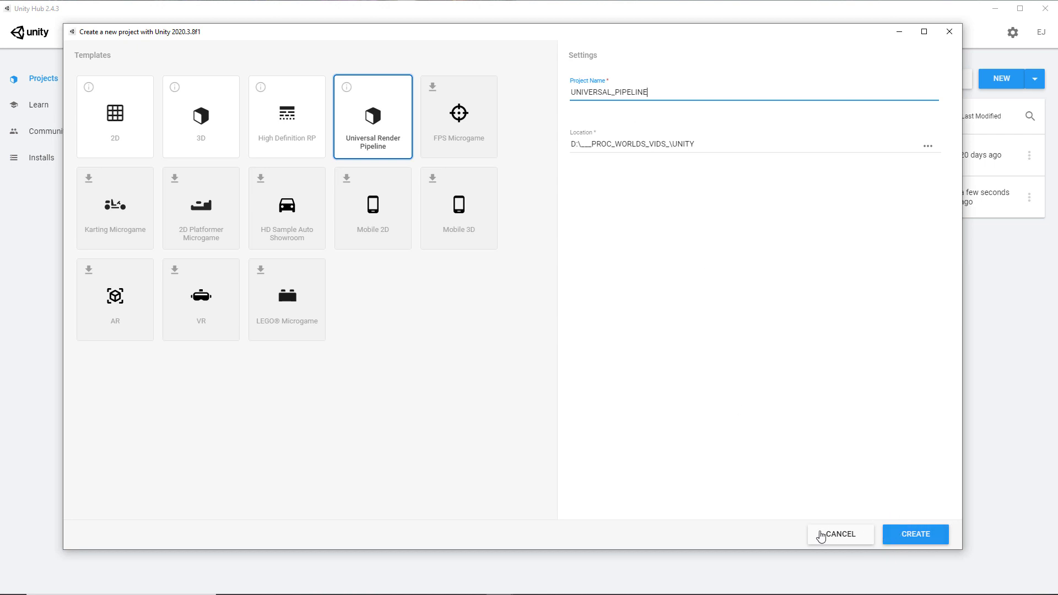
{"action": "left_click", "coordinate": [923, 537]}
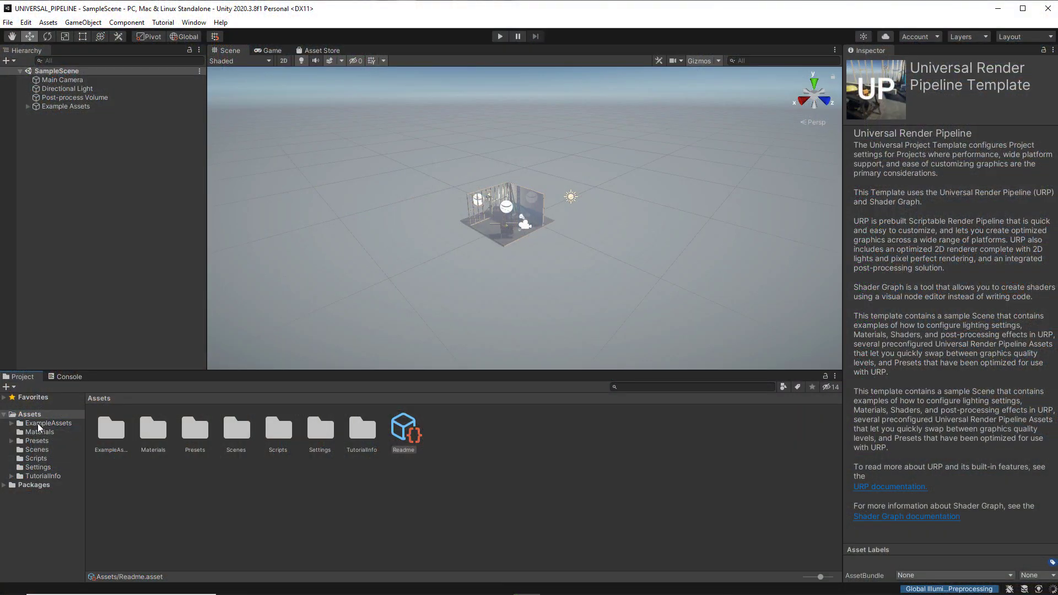
Step: Show the root Assets folder and switch the editor to the Wide layout
{"action": "left_click", "coordinate": [37, 423]}
{"action": "left_click", "coordinate": [32, 414]}
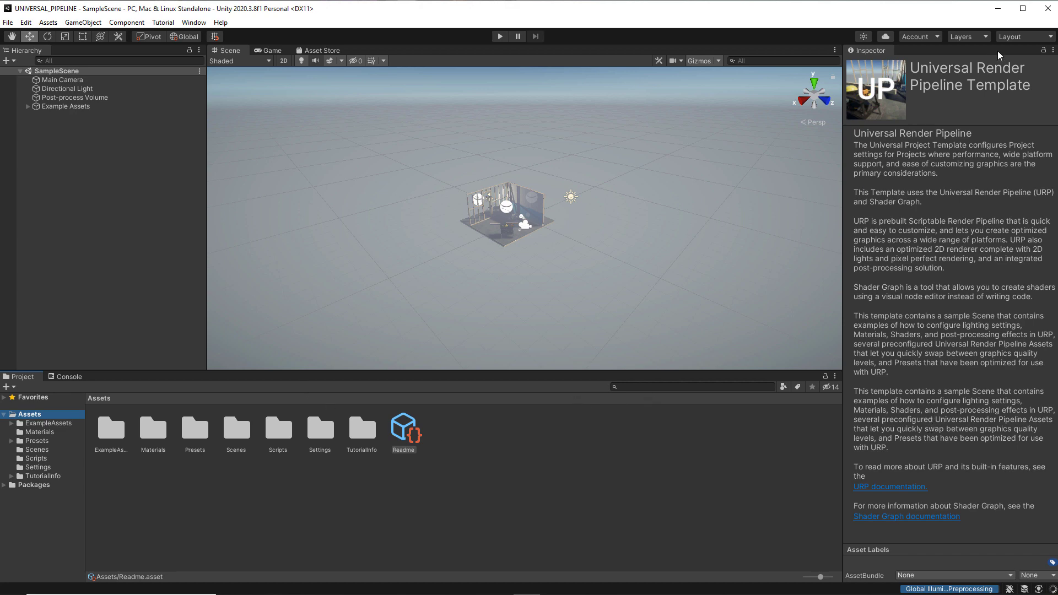
{"action": "left_click", "coordinate": [1012, 39]}
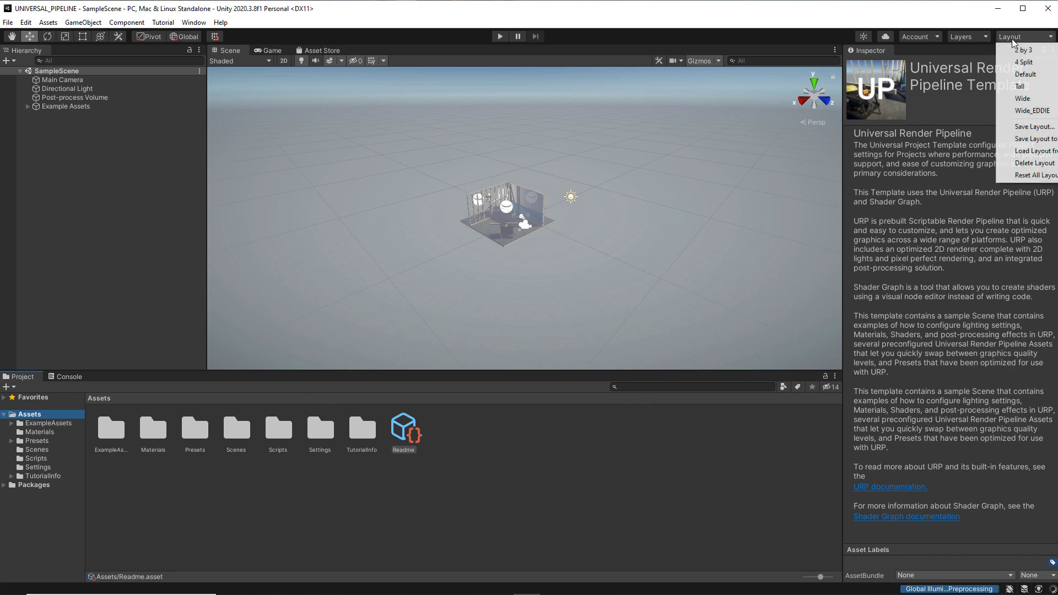
{"action": "left_click", "coordinate": [1022, 100]}
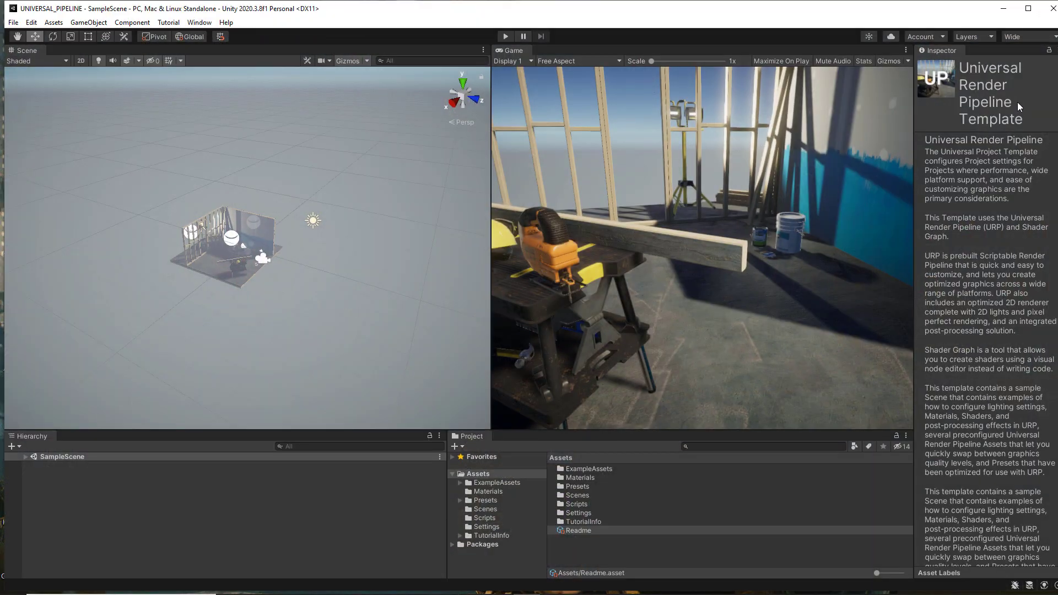
Step: Show the Presets folder's contents and adjust the editor window's edges to fit the screen
{"action": "left_click", "coordinate": [485, 500]}
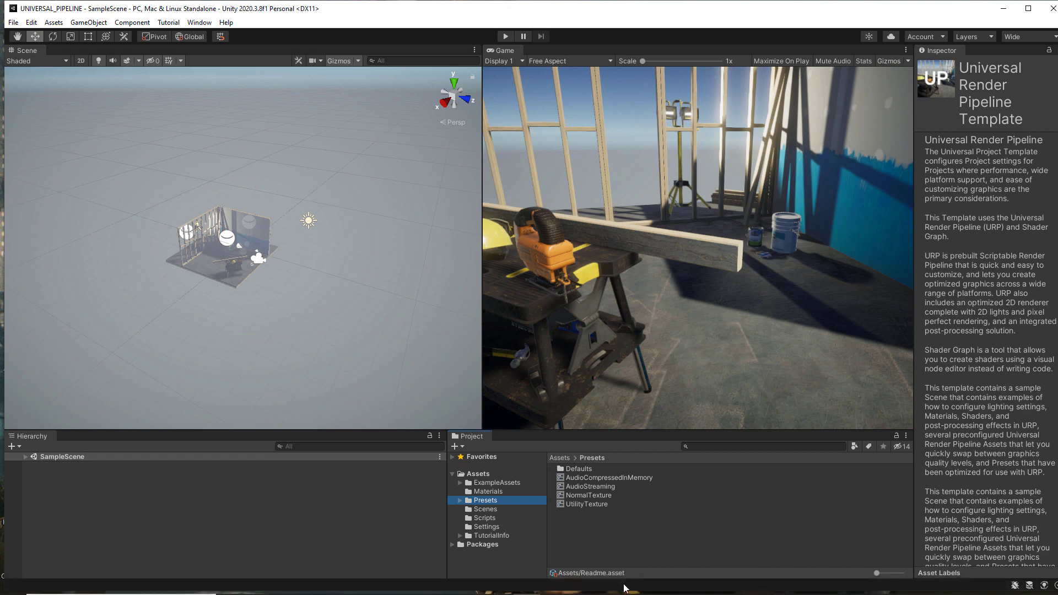
{"action": "left_click_drag", "start_coordinate": [626, 590], "coordinate": [626, 593]}
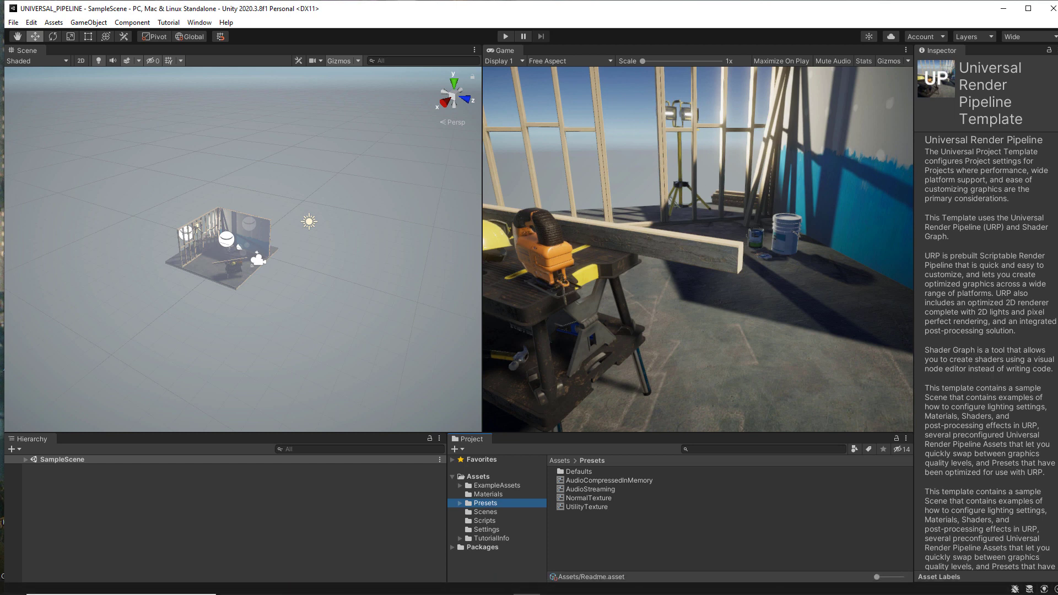
{"action": "left_click_drag", "start_coordinate": [1057, 298], "coordinate": [1056, 298]}
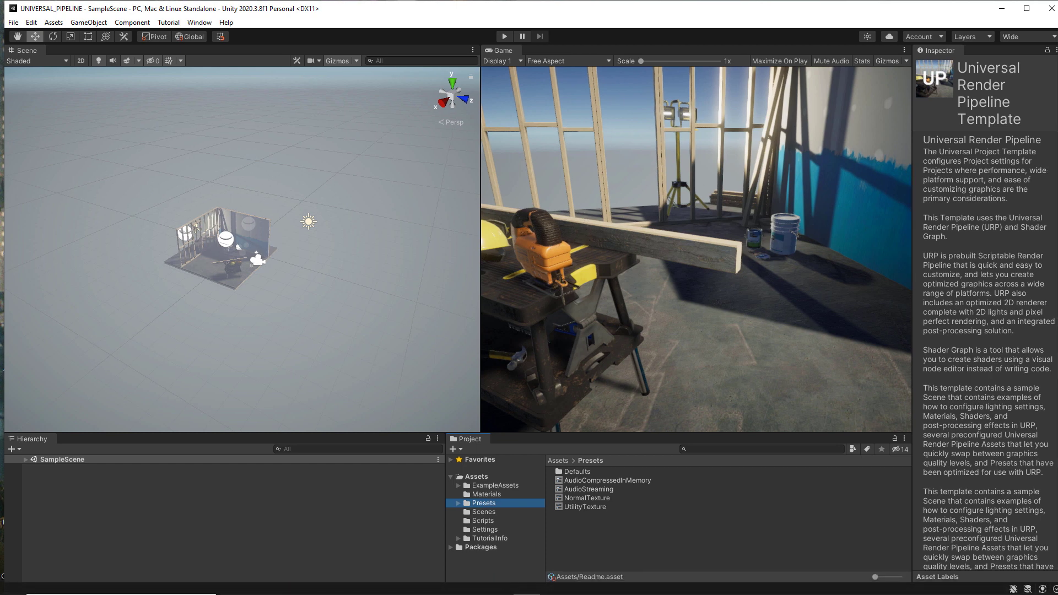
{"action": "left_click_drag", "start_coordinate": [1057, 217], "coordinate": [1054, 218]}
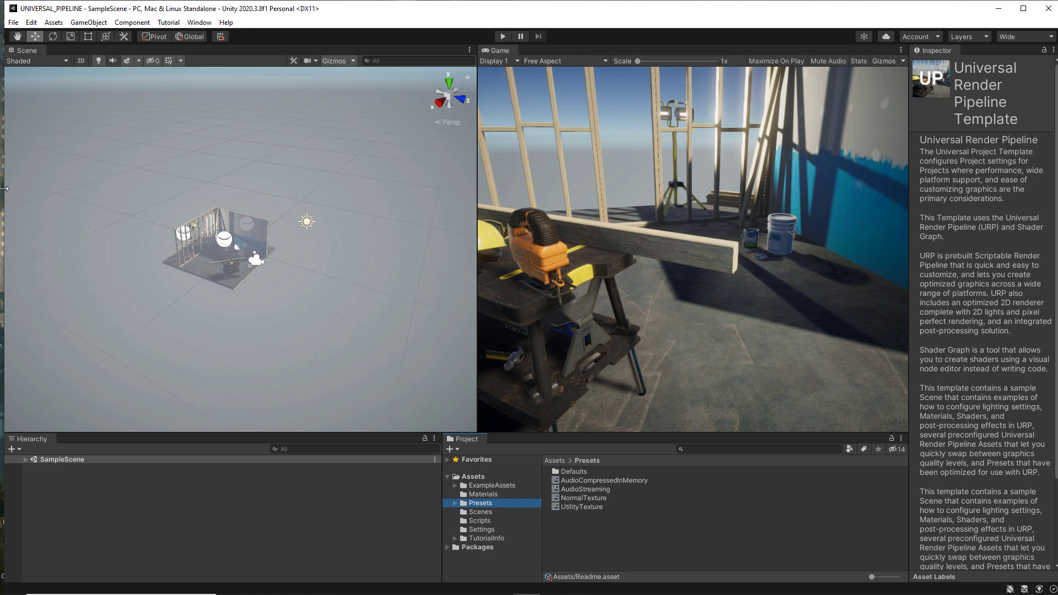
{"action": "left_click_drag", "start_coordinate": [4, 193], "coordinate": [2, 193]}
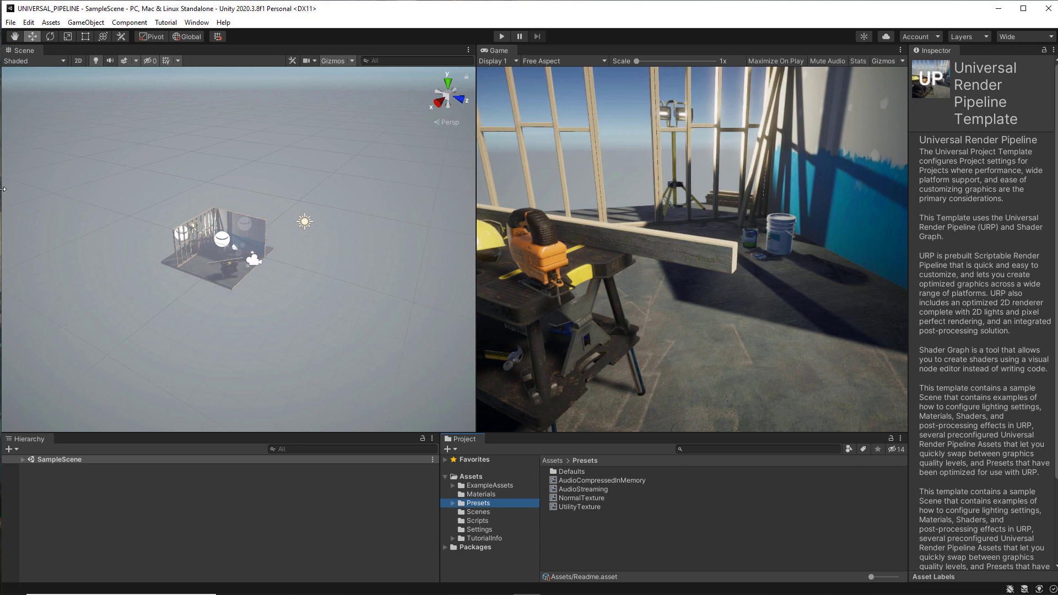
Step: Open the Asset Store page inside the editor and widen its pane
{"action": "left_click", "coordinate": [197, 23]}
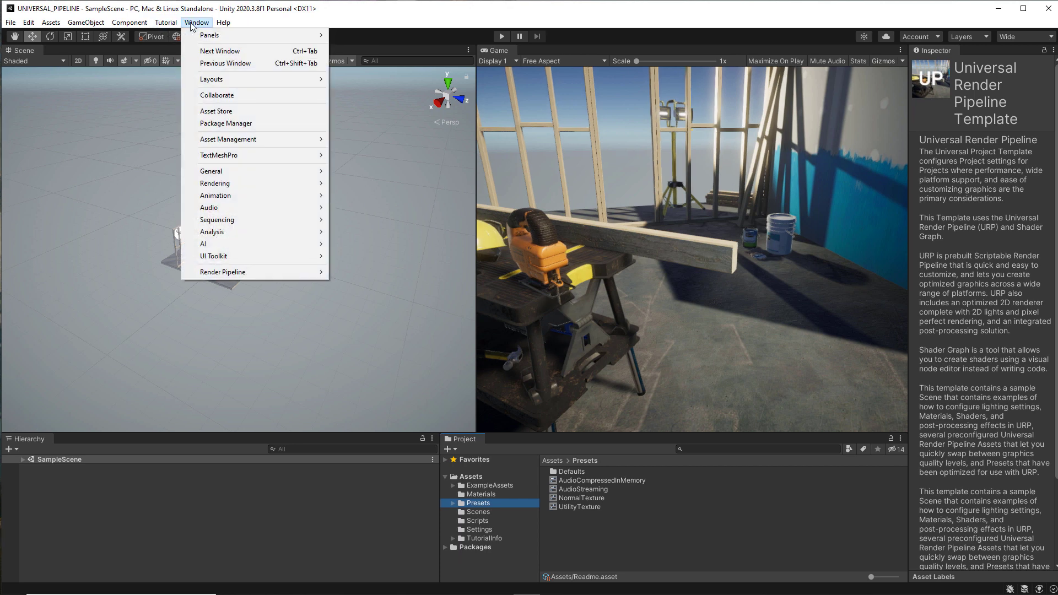
{"action": "left_click", "coordinate": [225, 113]}
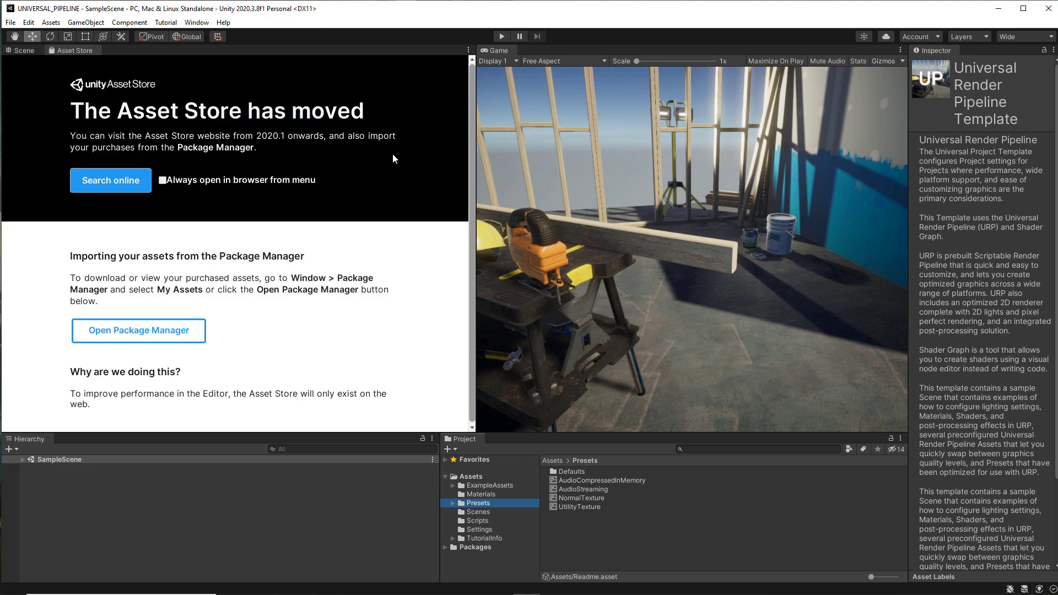
{"action": "left_click_drag", "start_coordinate": [471, 148], "coordinate": [506, 148]}
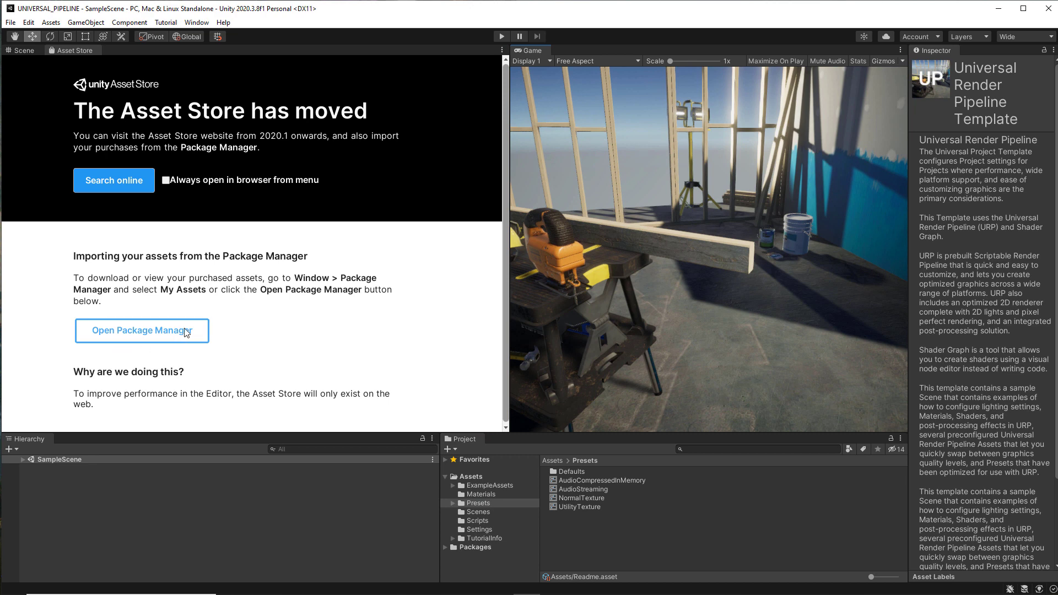
Step: Open the Package Manager and list the packages under My Assets
{"action": "left_click", "coordinate": [196, 23]}
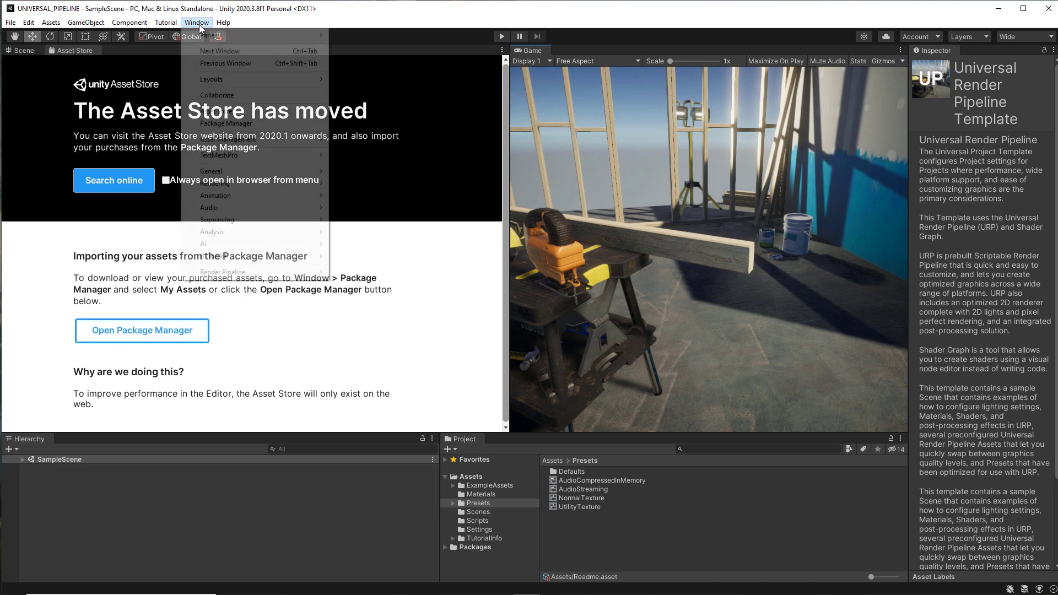
{"action": "left_click", "coordinate": [238, 123]}
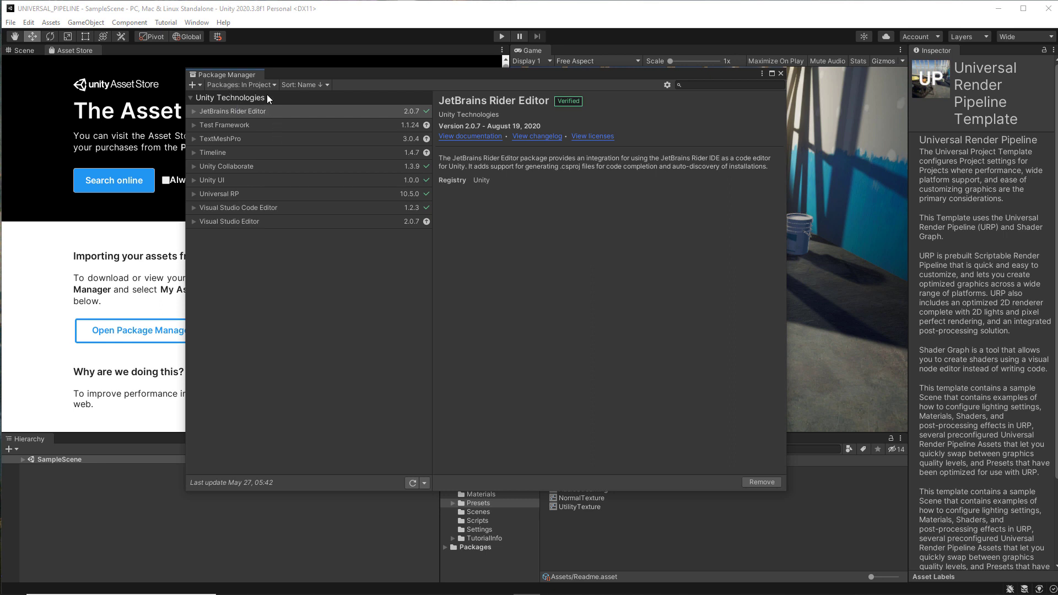
{"action": "left_click", "coordinate": [272, 85]}
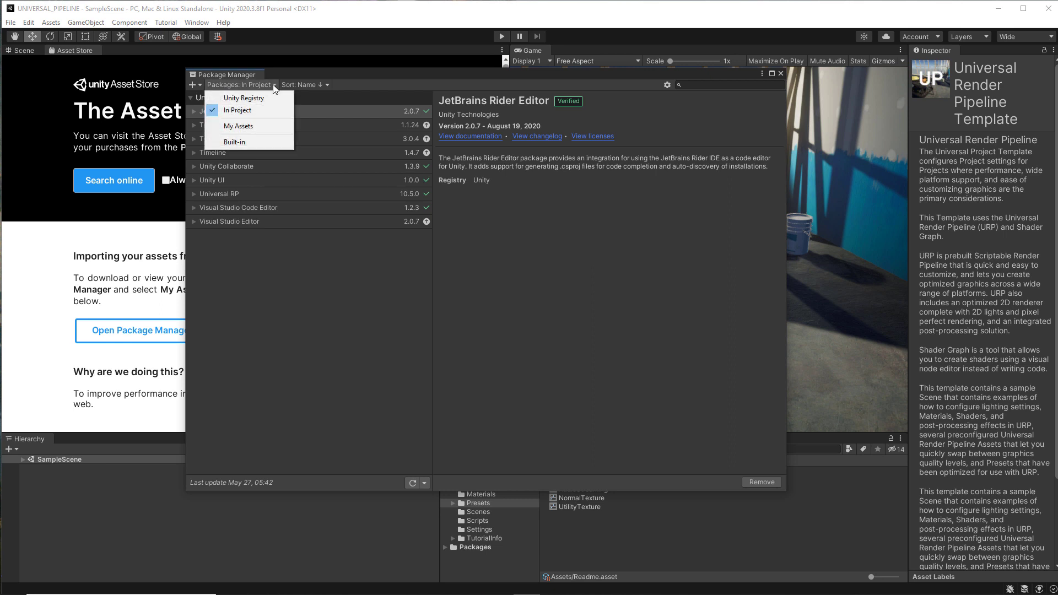
{"action": "left_click", "coordinate": [247, 127]}
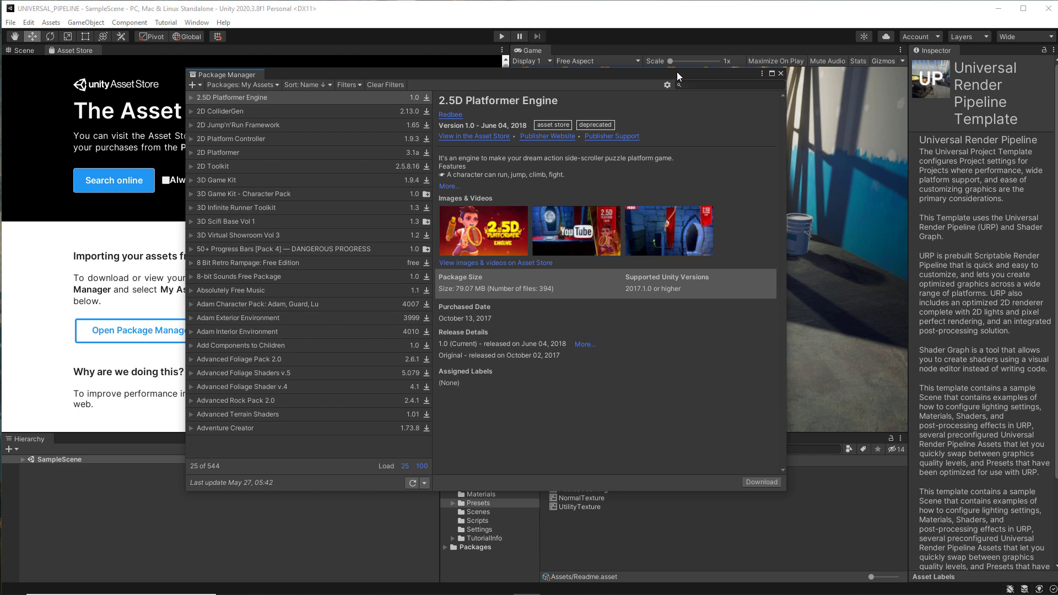
Step: Reposition the Package Manager window and search the owned assets for "gaia"
{"action": "left_click_drag", "start_coordinate": [677, 72], "coordinate": [607, 87]}
{"action": "left_click", "coordinate": [622, 101]}
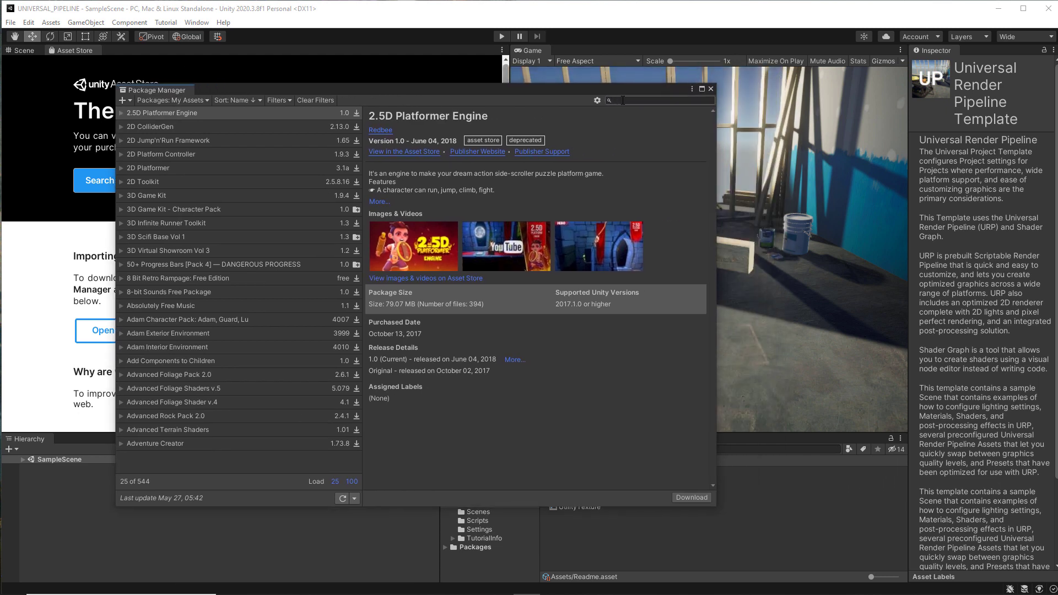
{"action": "left_click", "coordinate": [618, 101]}
{"action": "type", "text": "g"}
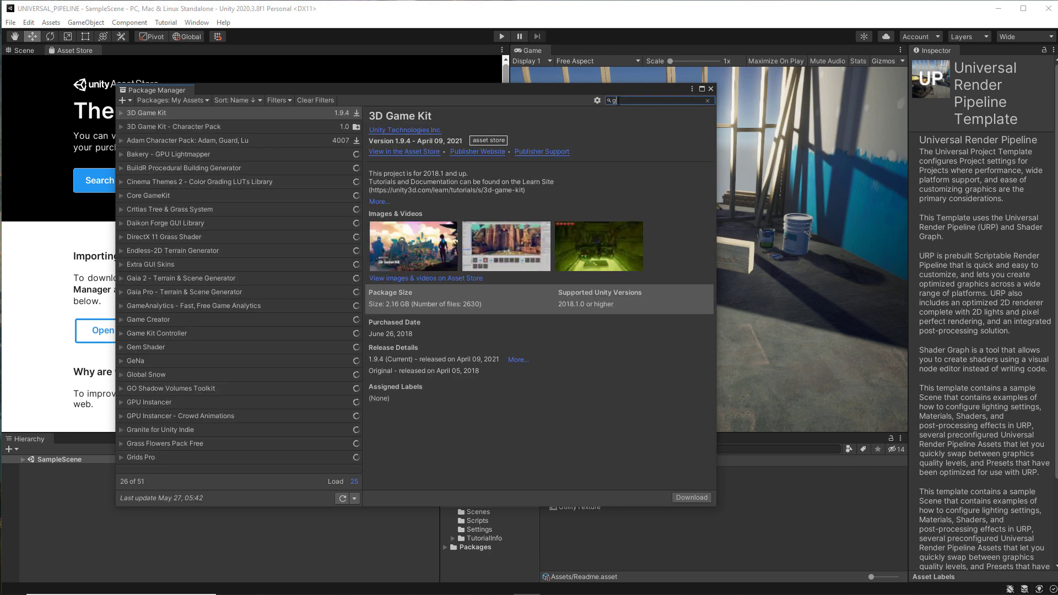
{"action": "type", "text": "aia"}
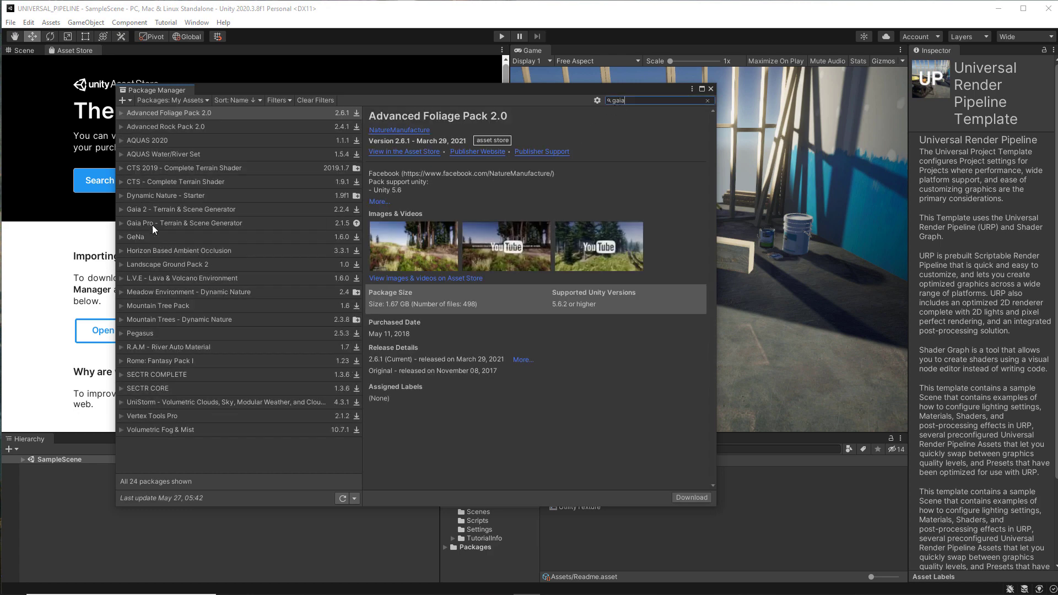
Step: Review the Gaia 2 and Gaia Pro - Terrain & Scene Generator package details, ending on Gaia Pro, and close the Package Manager
{"action": "left_click", "coordinate": [153, 225]}
{"action": "left_click", "coordinate": [160, 211]}
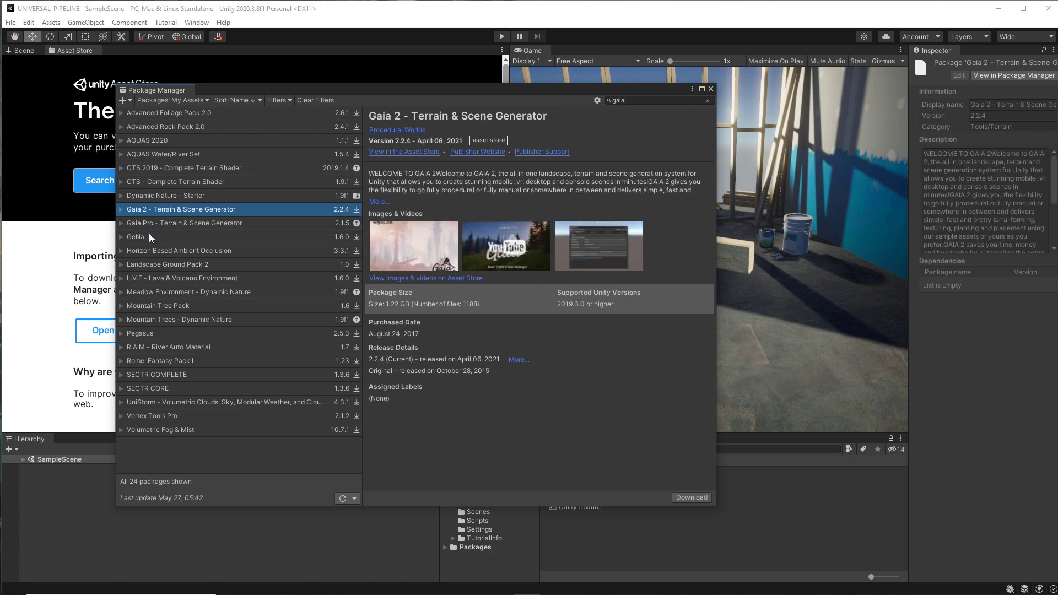
{"action": "left_click", "coordinate": [149, 234]}
{"action": "left_click", "coordinate": [176, 225]}
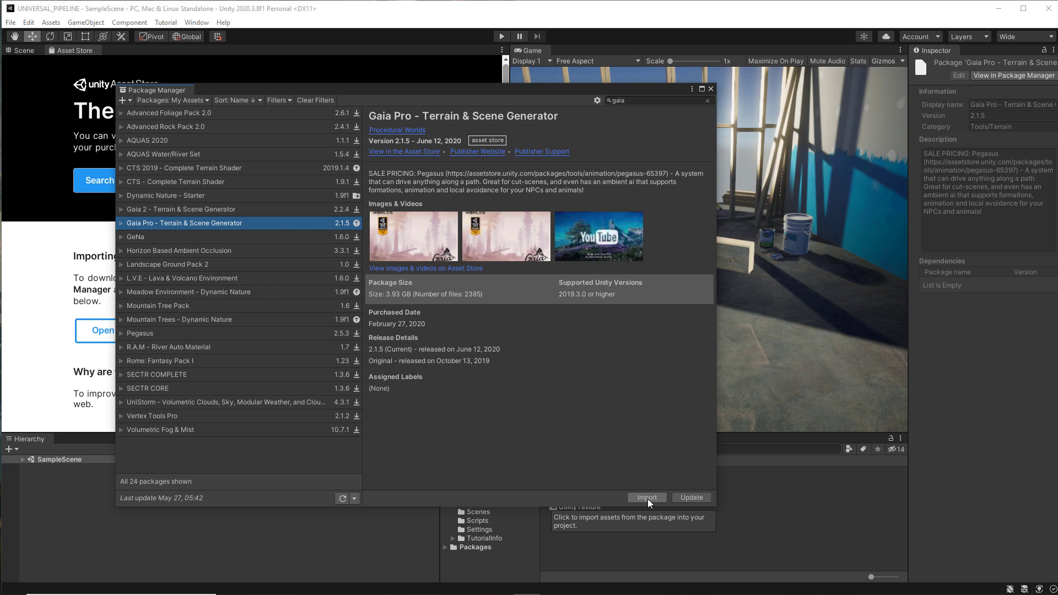
{"action": "left_click", "coordinate": [711, 89]}
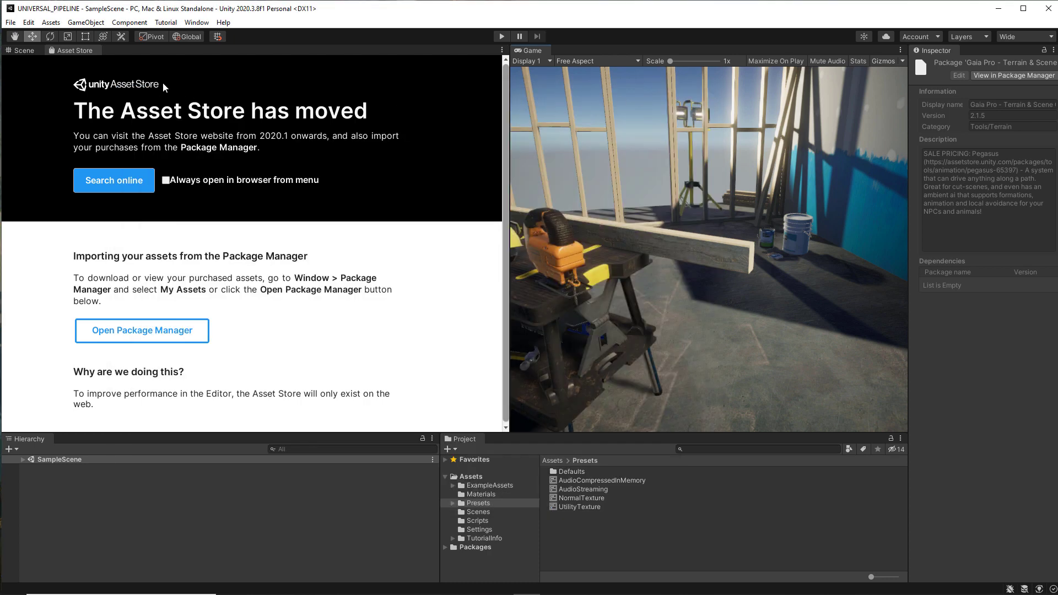
Step: Load the custom package file "Gaia Pro 2021 v301.unitypackage" from the UNITY folder for import
{"action": "left_click", "coordinate": [51, 23]}
{"action": "mouse_move", "coordinate": [75, 159]}
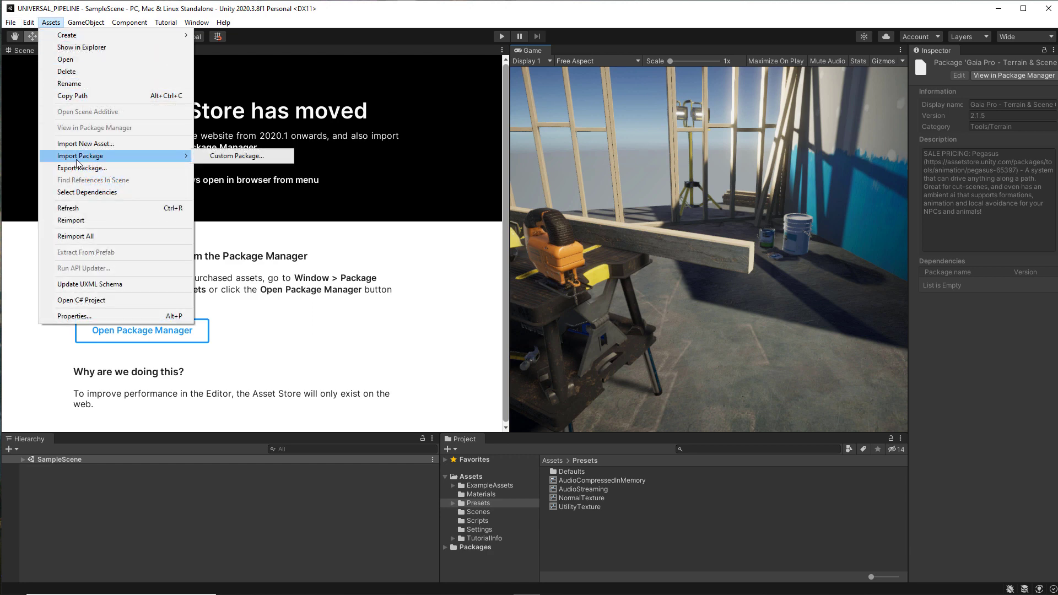
{"action": "left_click", "coordinate": [224, 157]}
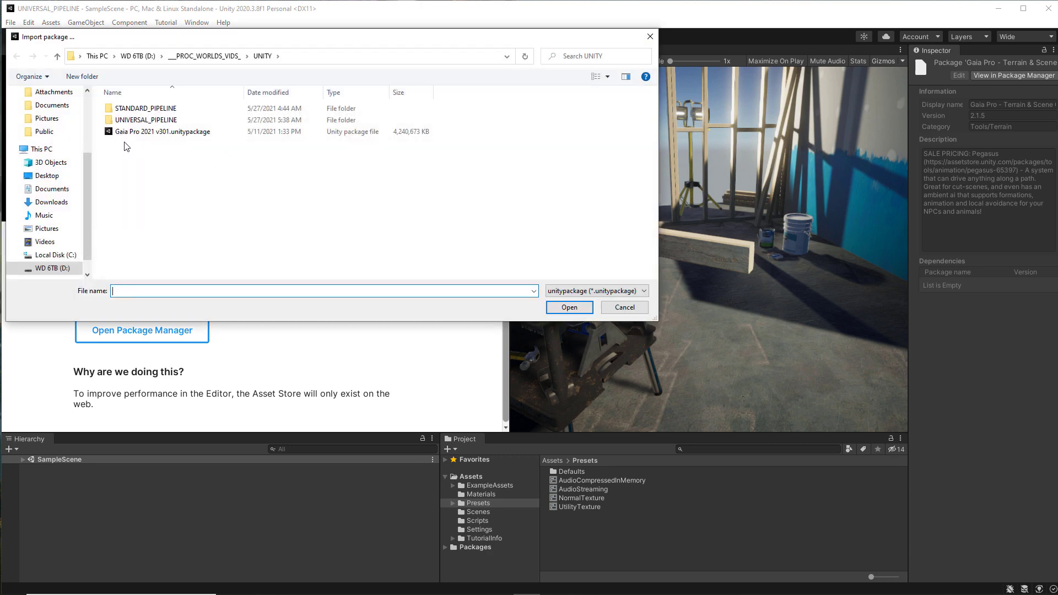
{"action": "left_click", "coordinate": [163, 134]}
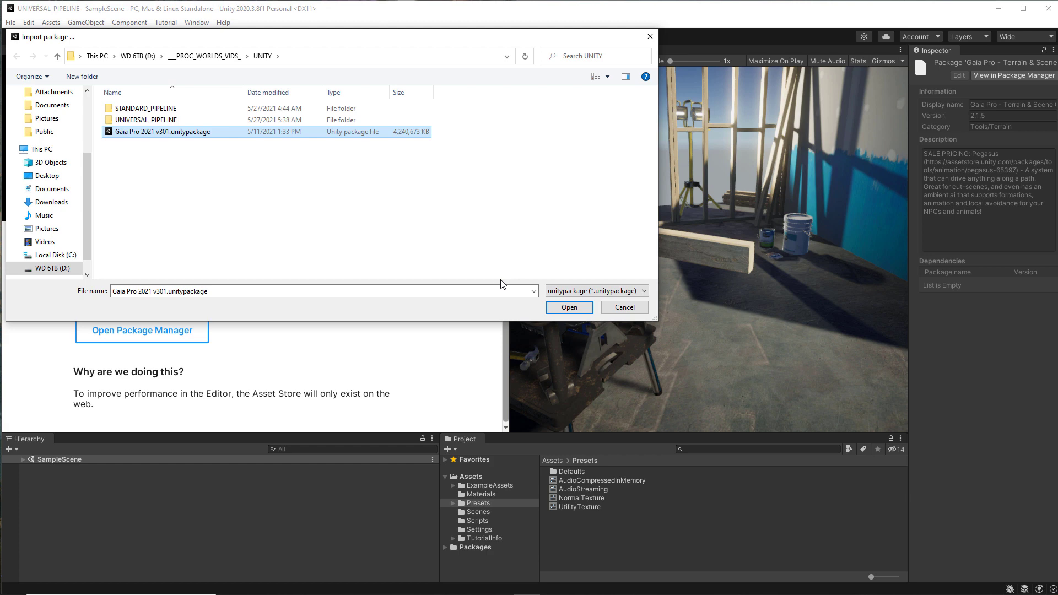
{"action": "left_click", "coordinate": [567, 307]}
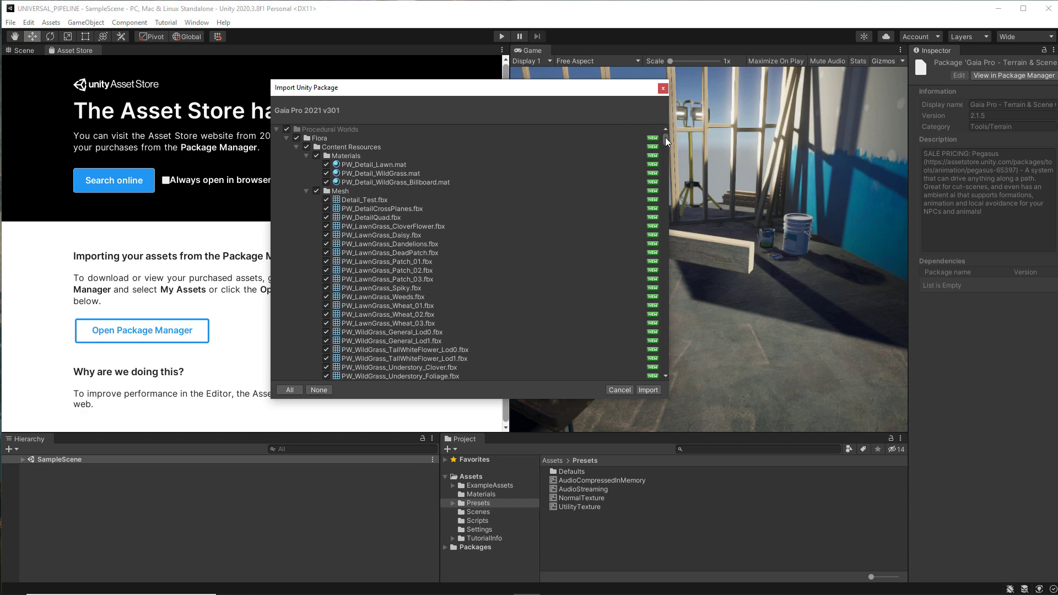
Step: Import all contents of the Gaia Pro 2021 v301 package and show the root Assets folder
{"action": "mouse_move", "coordinate": [666, 137]}
{"action": "left_mouse_down"}
{"action": "mouse_move", "coordinate": [665, 371]}
{"action": "mouse_move", "coordinate": [690, 274]}
{"action": "mouse_move", "coordinate": [686, 134]}
{"action": "left_mouse_up"}
{"action": "left_click", "coordinate": [648, 391]}
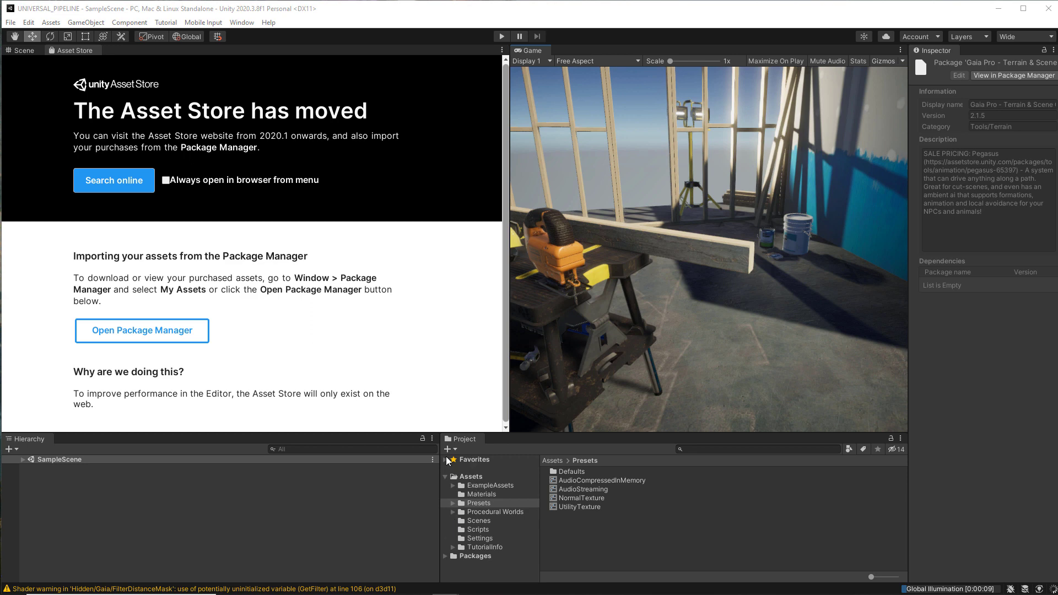
{"action": "left_click", "coordinate": [467, 477]}
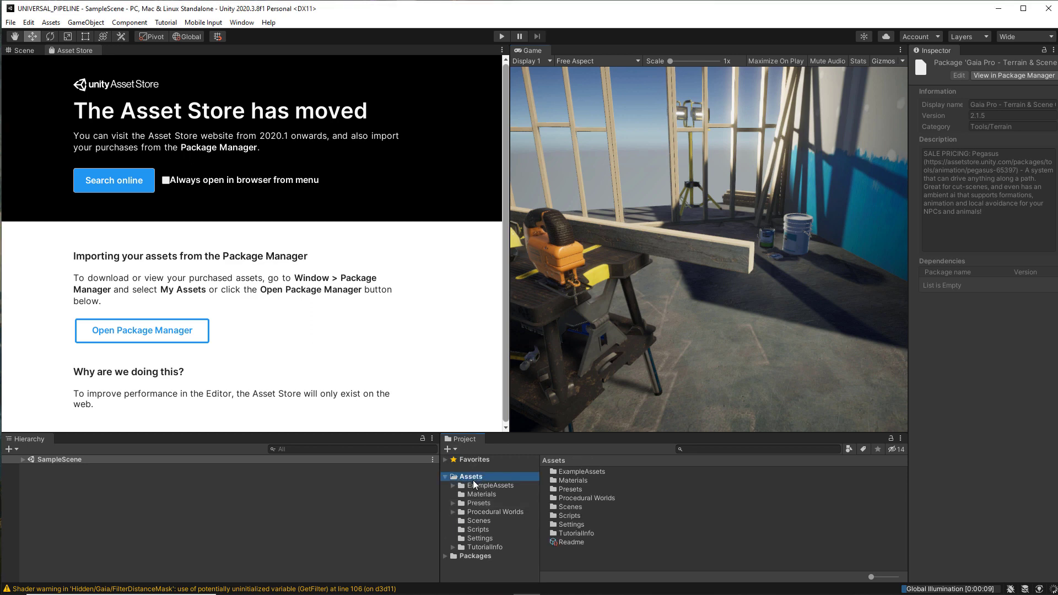
Step: Browse the imported Procedural Worlds folder and its Flora, Frameworks and Gaia subfolders, ending back at the root Assets folder
{"action": "left_click", "coordinate": [480, 513]}
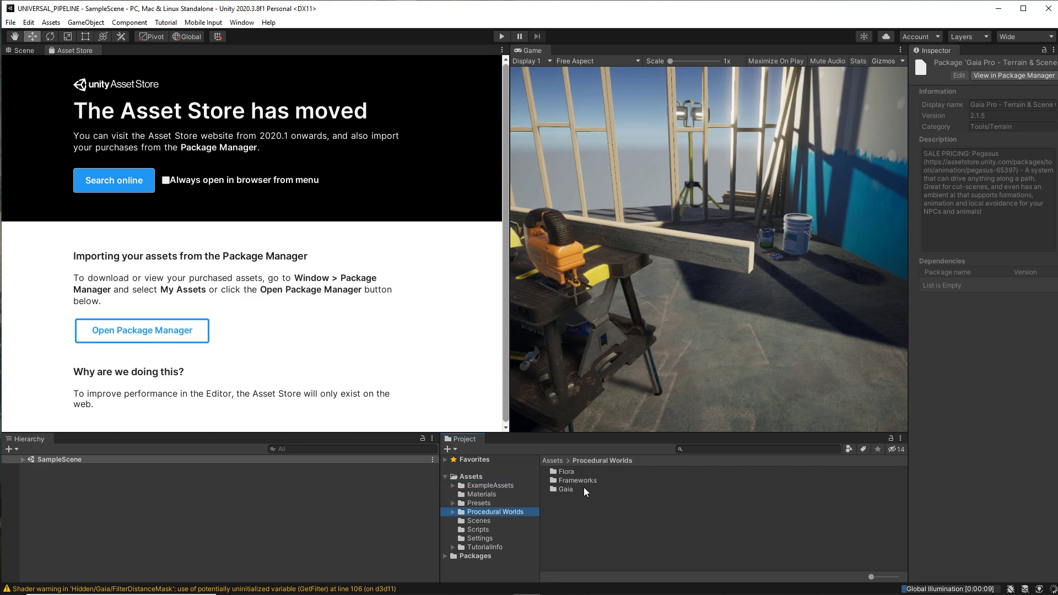
{"action": "left_click", "coordinate": [454, 513]}
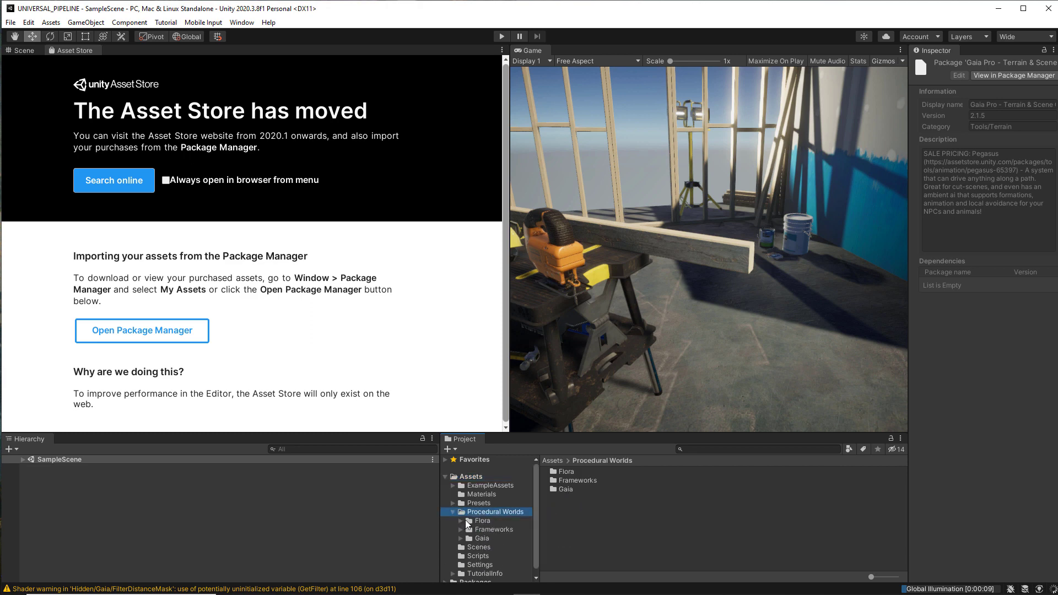
{"action": "left_click", "coordinate": [469, 522]}
{"action": "left_click", "coordinate": [469, 531]}
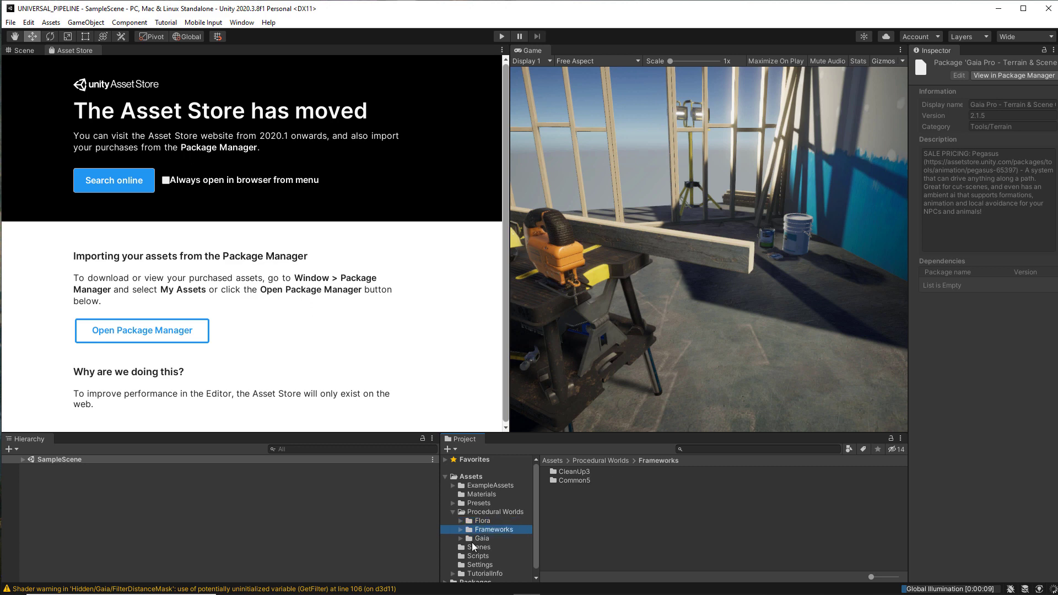
{"action": "left_click", "coordinate": [474, 540]}
{"action": "left_click", "coordinate": [485, 512]}
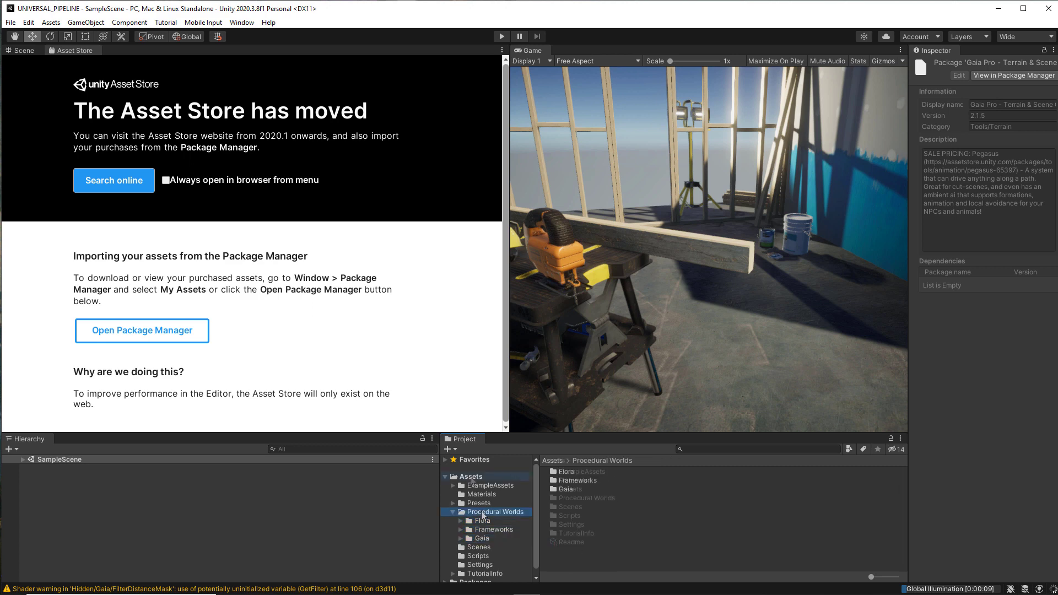
{"action": "left_click", "coordinate": [472, 476]}
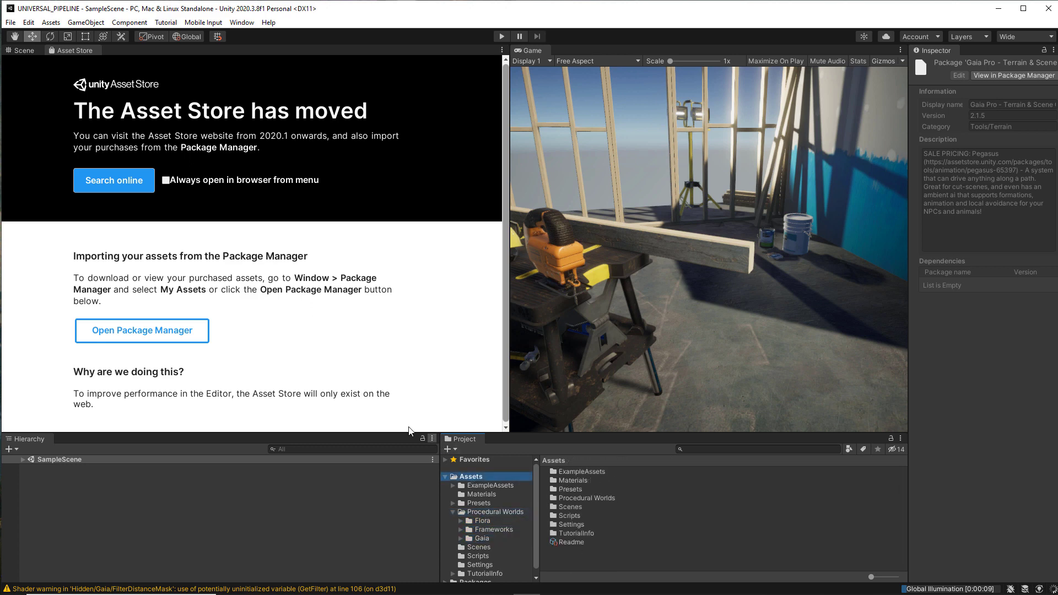
Step: Close the Asset Store view so the Scene view shows, and save the project
{"action": "left_click", "coordinate": [34, 51]}
{"action": "left_click", "coordinate": [59, 52]}
{"action": "right_click", "coordinate": [59, 52]}
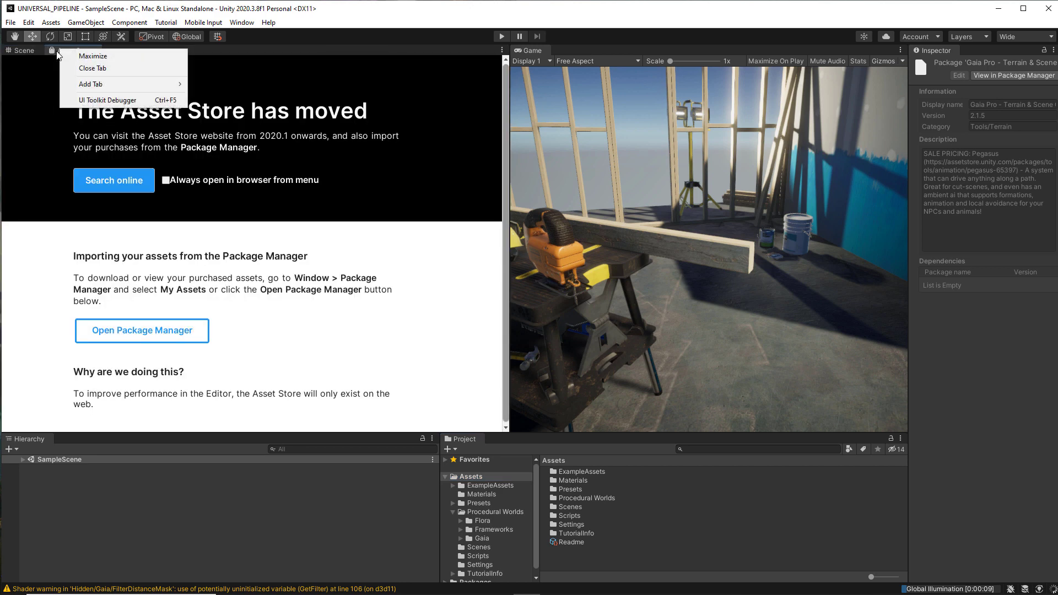
{"action": "left_click", "coordinate": [93, 68]}
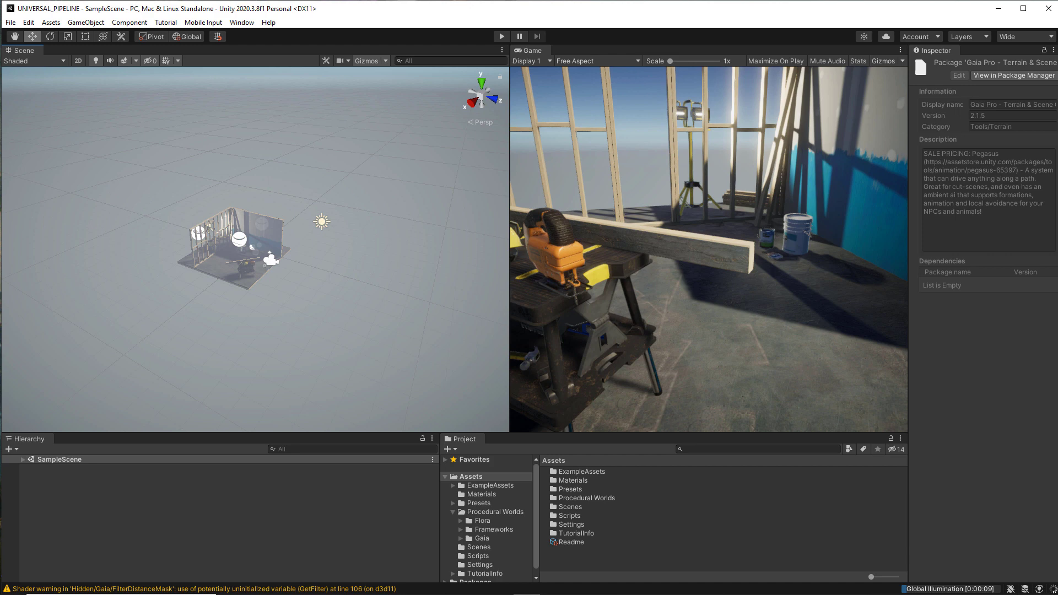
{"action": "left_click", "coordinate": [11, 24]}
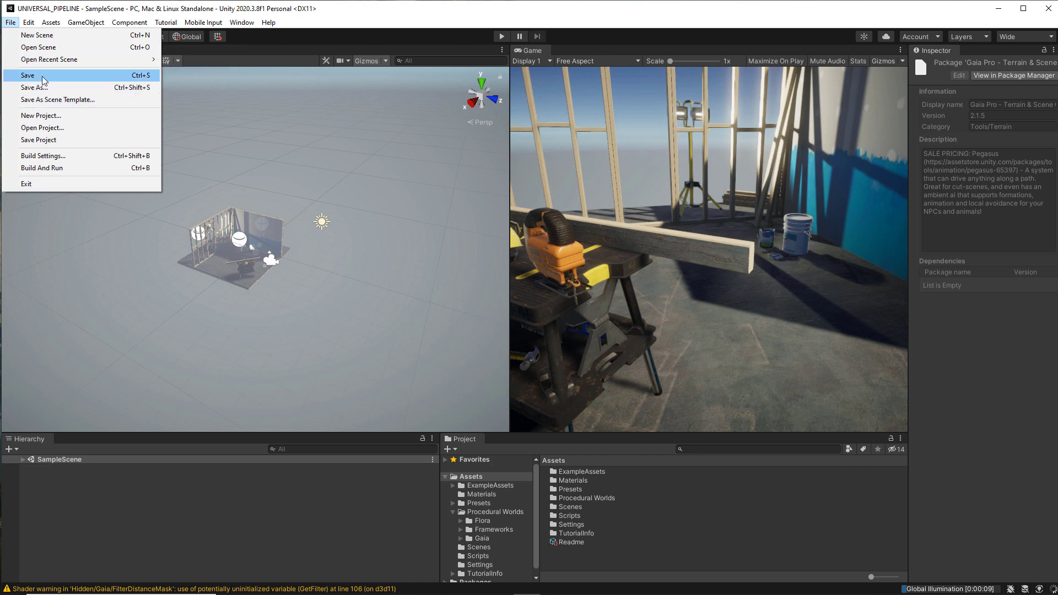
{"action": "left_click", "coordinate": [52, 143]}
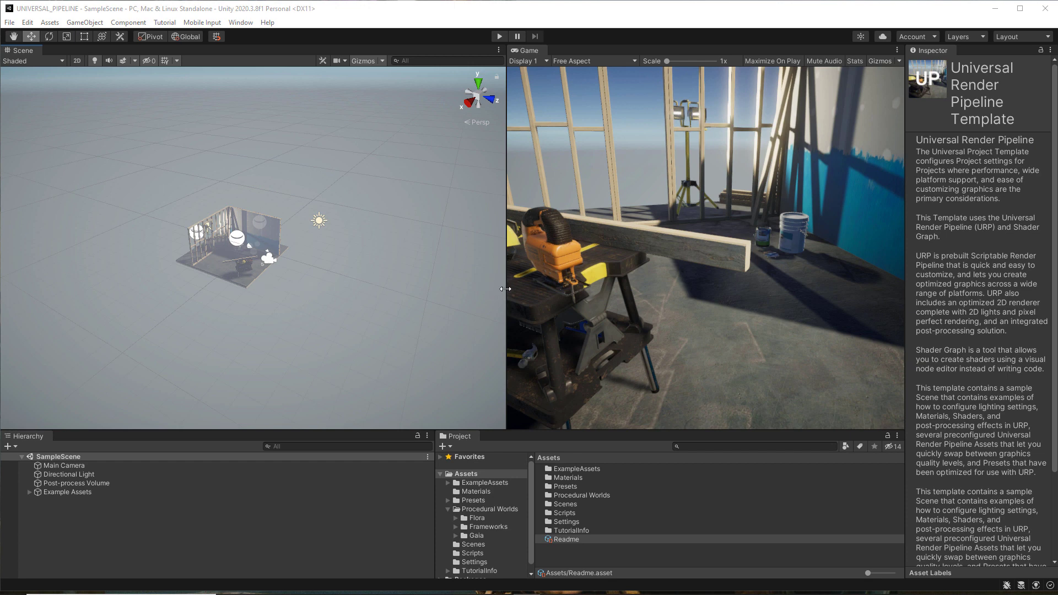
Step: Widen the Game view and inspect the Main Camera, Example Assets, Post-process Volume and Directional Light objects of the sample scene
{"action": "left_click_drag", "start_coordinate": [506, 289], "coordinate": [462, 288]}
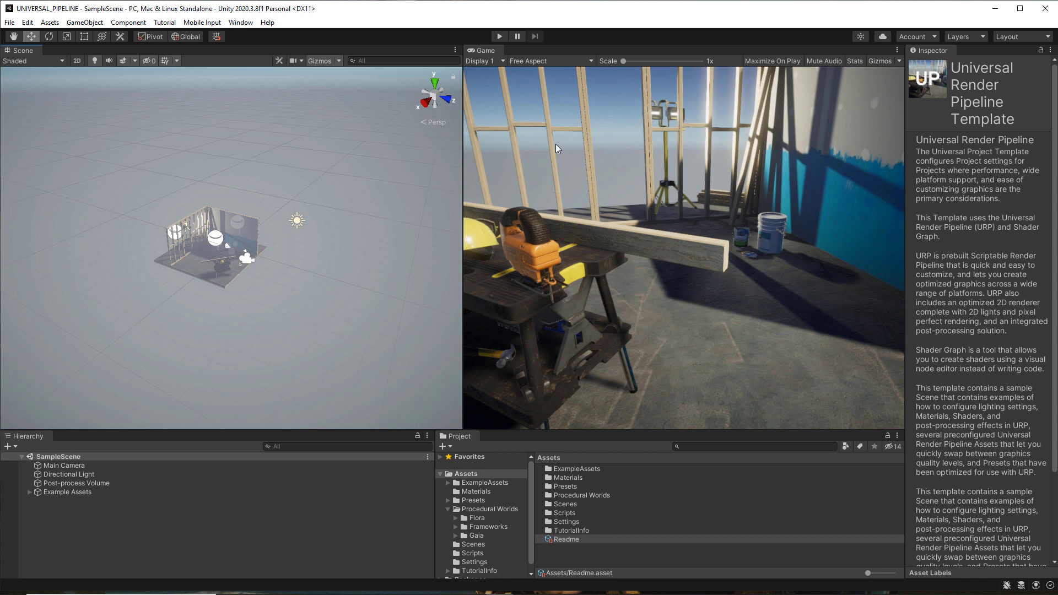
{"action": "left_click", "coordinate": [65, 466]}
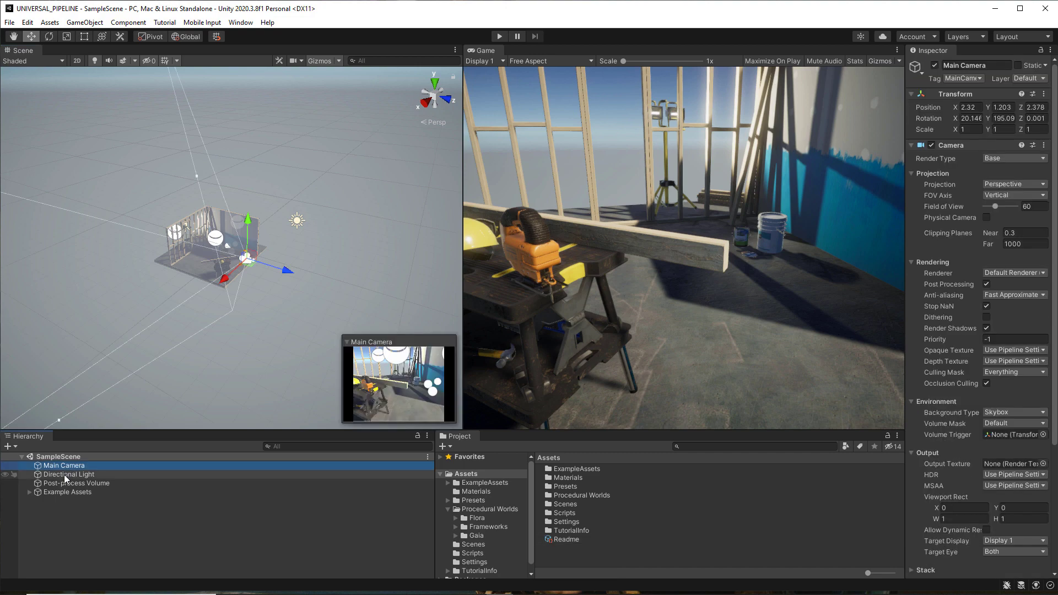
{"action": "left_click", "coordinate": [66, 475]}
{"action": "left_click", "coordinate": [65, 492]}
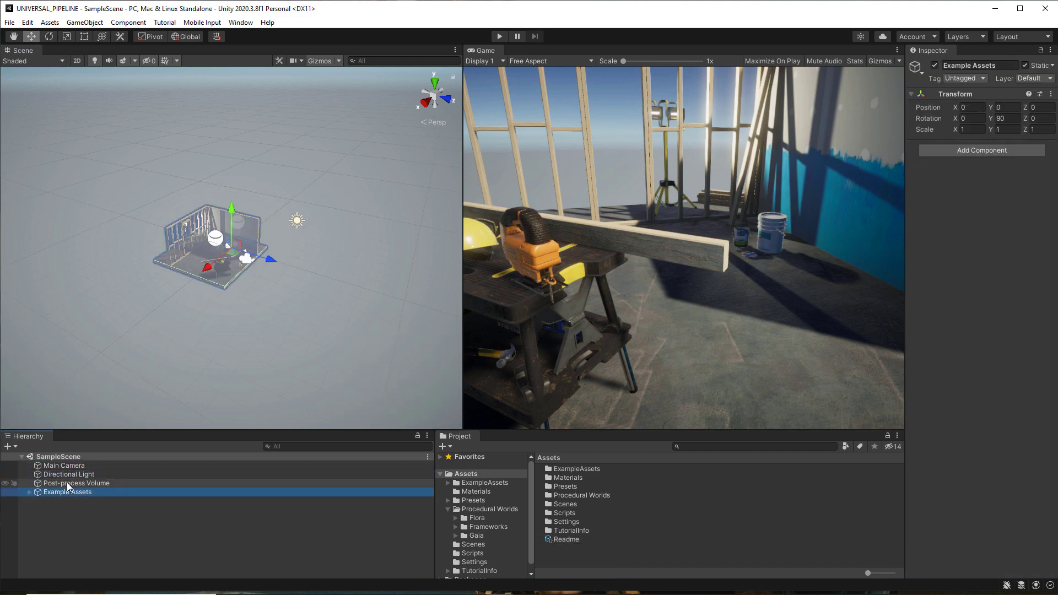
{"action": "left_click", "coordinate": [67, 484]}
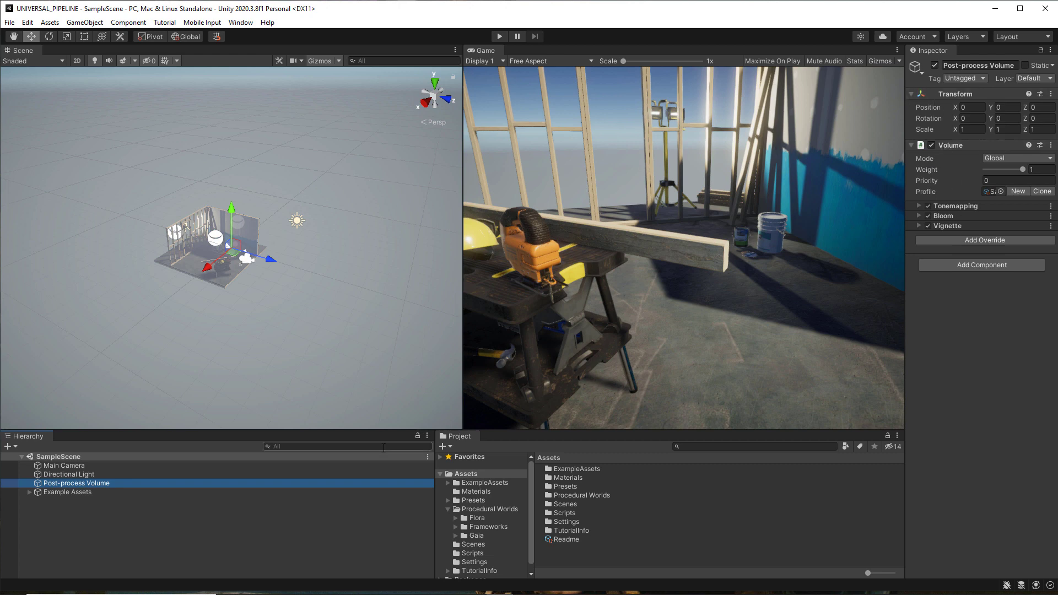
{"action": "left_click", "coordinate": [78, 476]}
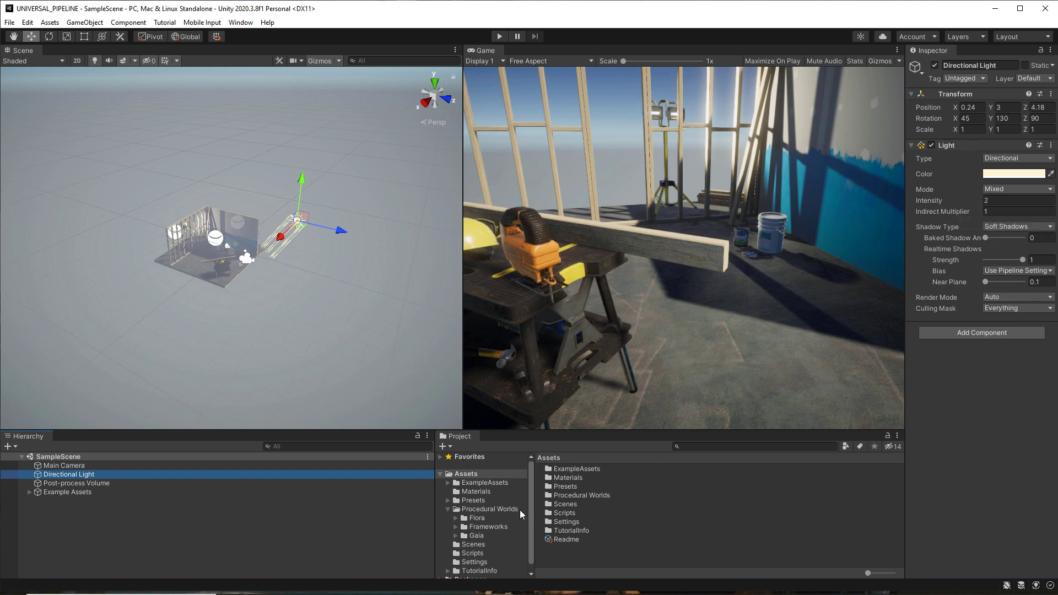
Step: Browse the ExampleAssets folder and the Flora folder, ending in Flora's Localization > English subfolder
{"action": "left_click", "coordinate": [484, 484]}
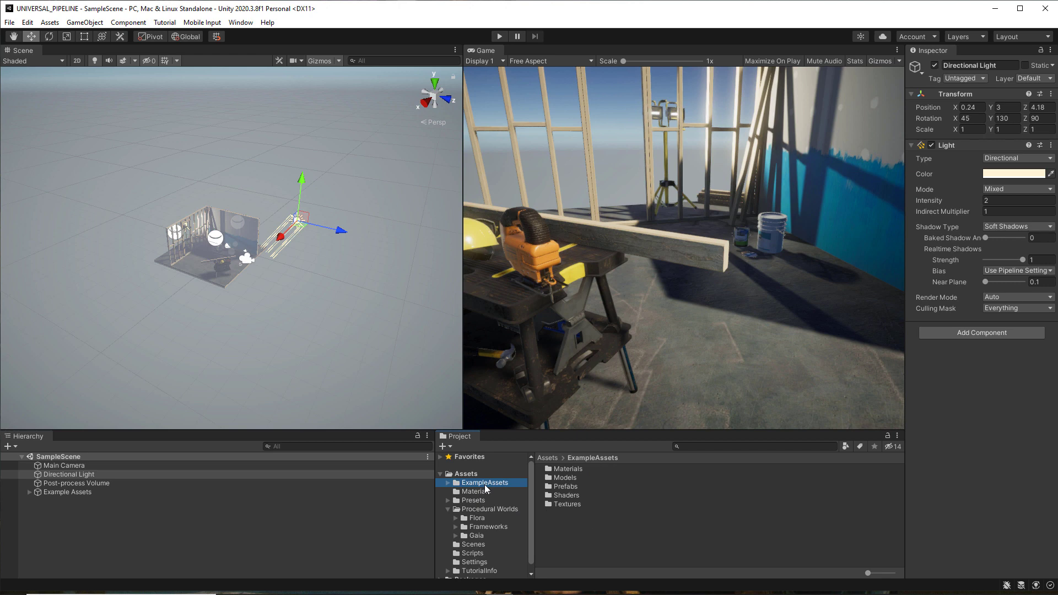
{"action": "left_click", "coordinate": [478, 518]}
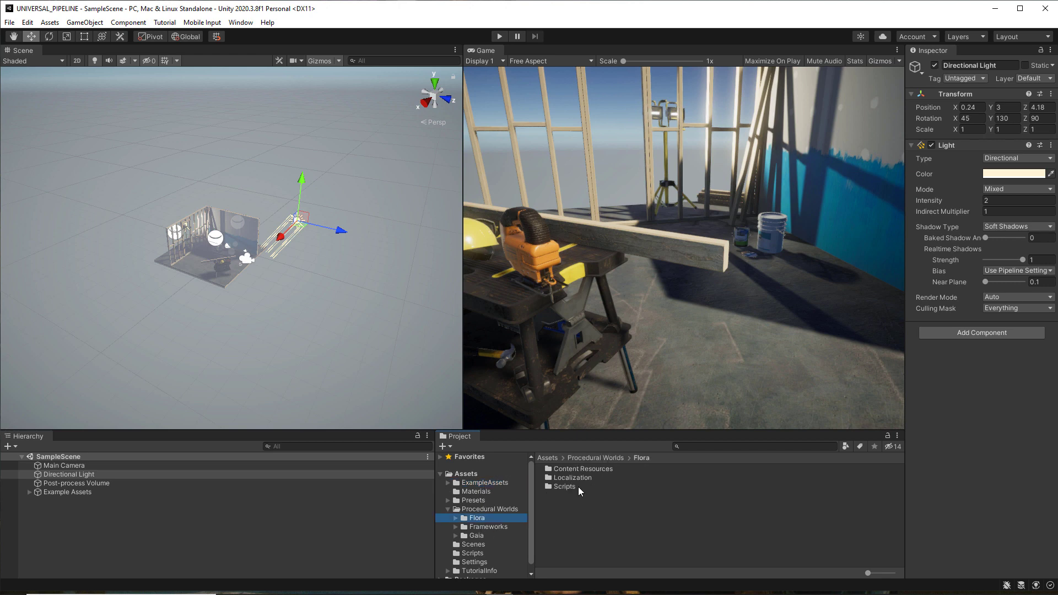
{"action": "left_click", "coordinate": [455, 518]}
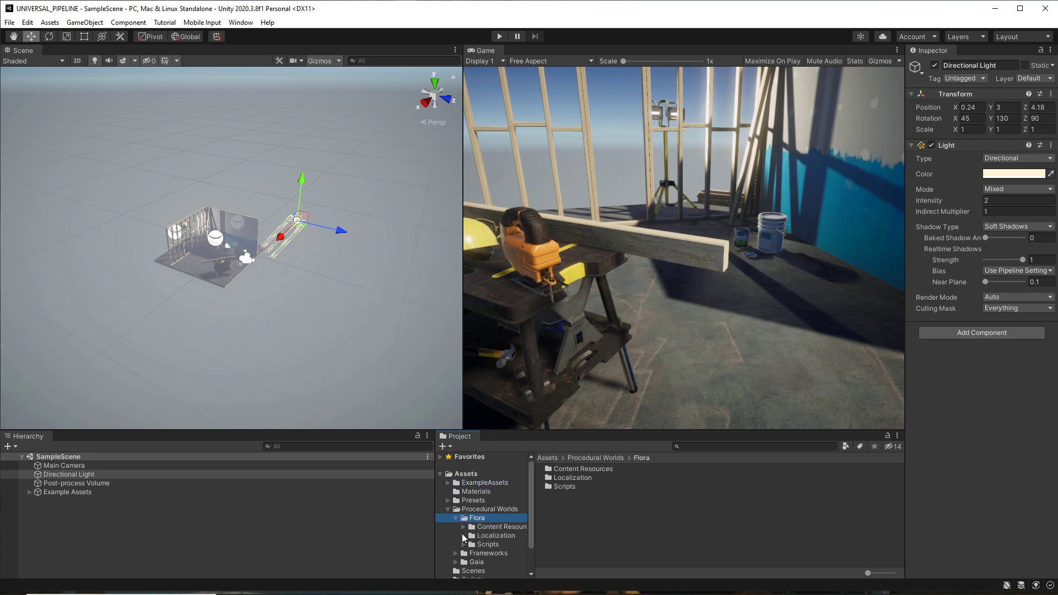
{"action": "left_click", "coordinate": [463, 535]}
{"action": "left_click", "coordinate": [495, 545]}
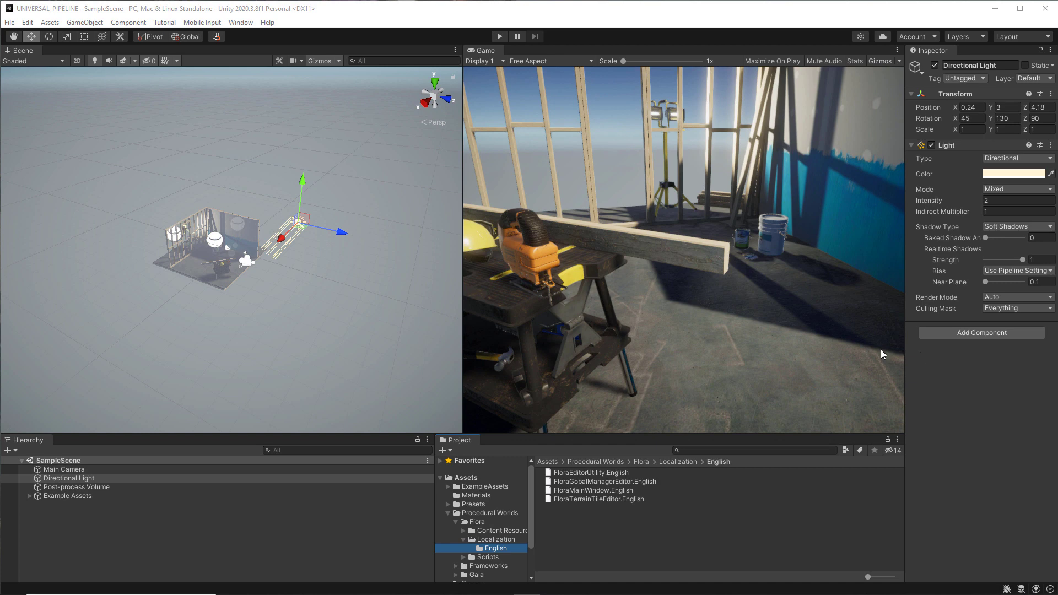
{"action": "left_click", "coordinate": [239, 22]}
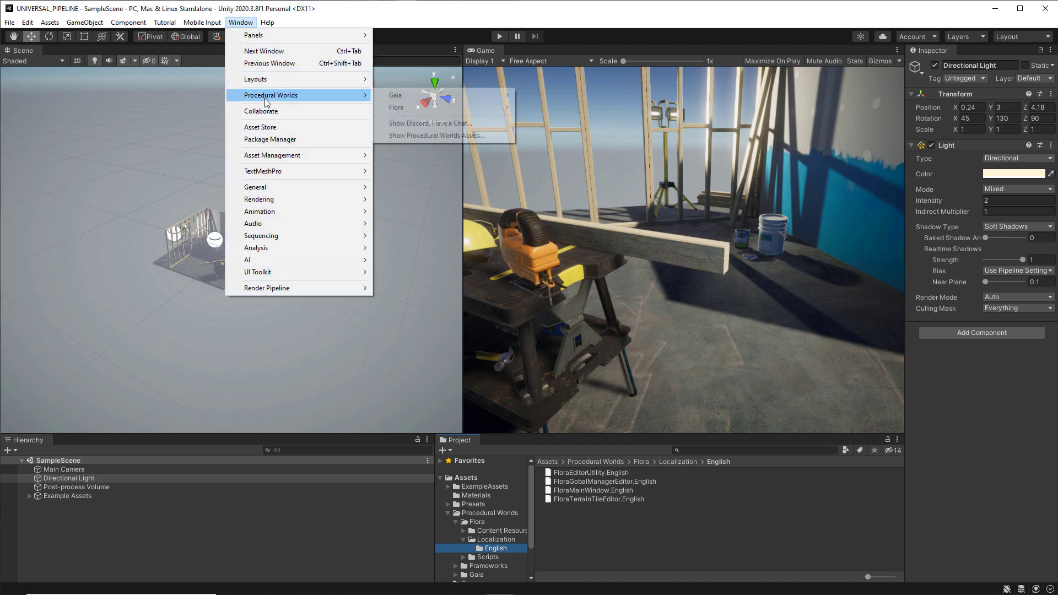
{"action": "mouse_move", "coordinate": [356, 97]}
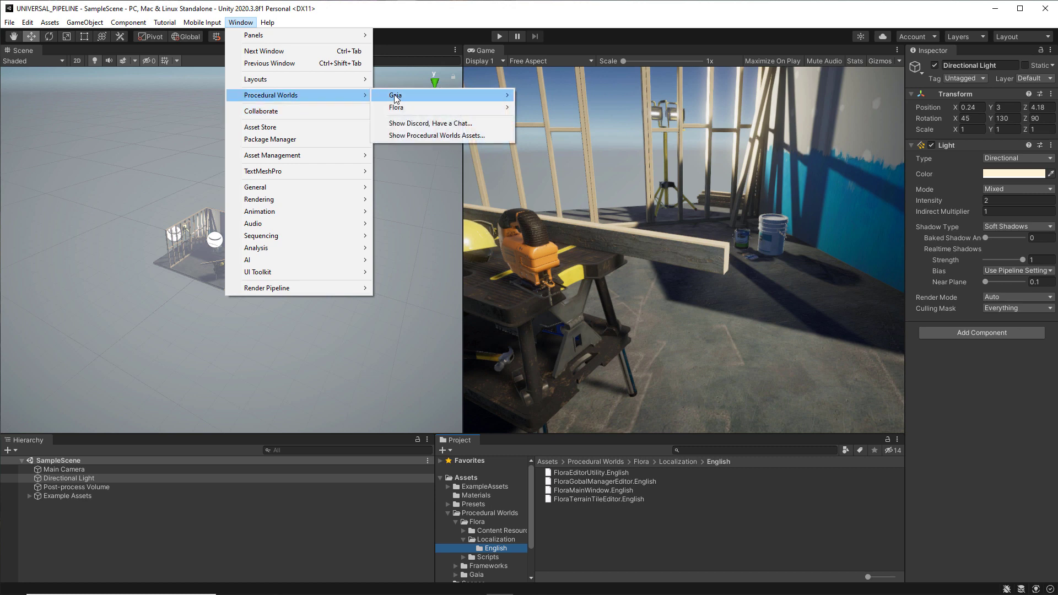
{"action": "mouse_move", "coordinate": [397, 98]}
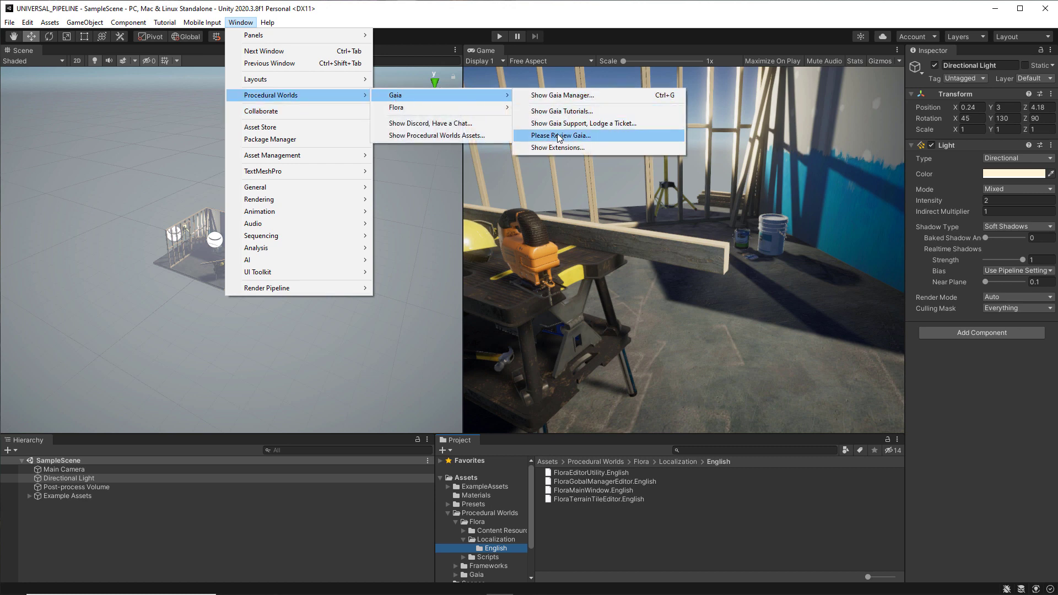
{"action": "mouse_move", "coordinate": [490, 108]}
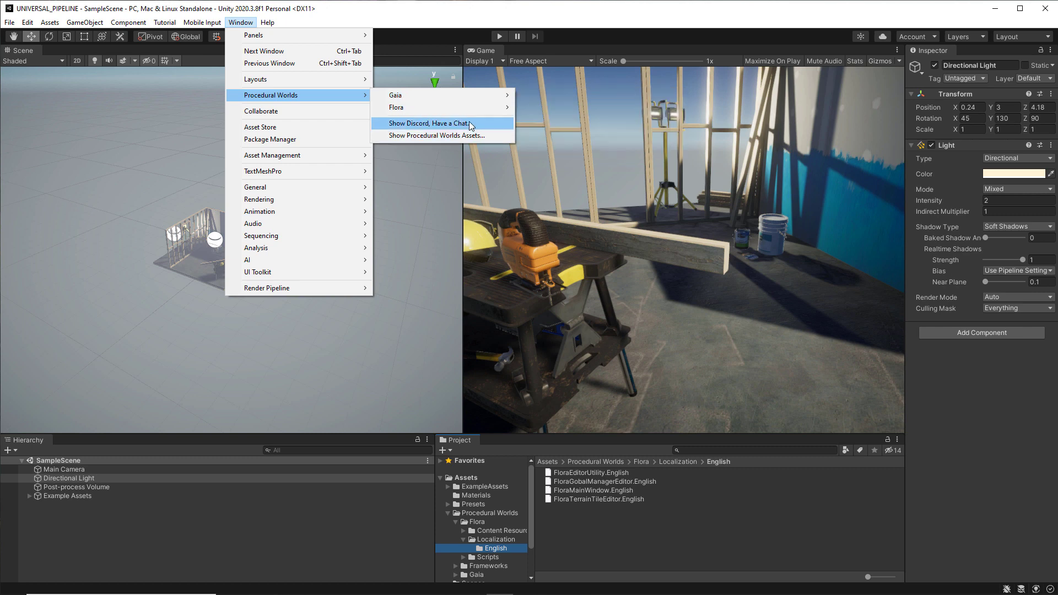
{"action": "mouse_move", "coordinate": [467, 96]}
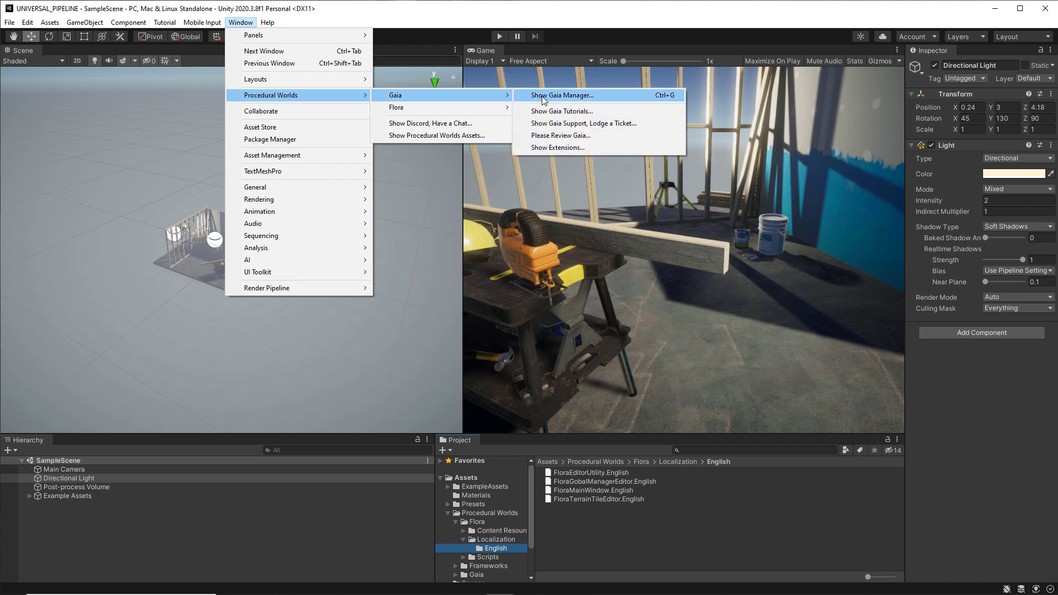
{"action": "left_click", "coordinate": [861, 22]}
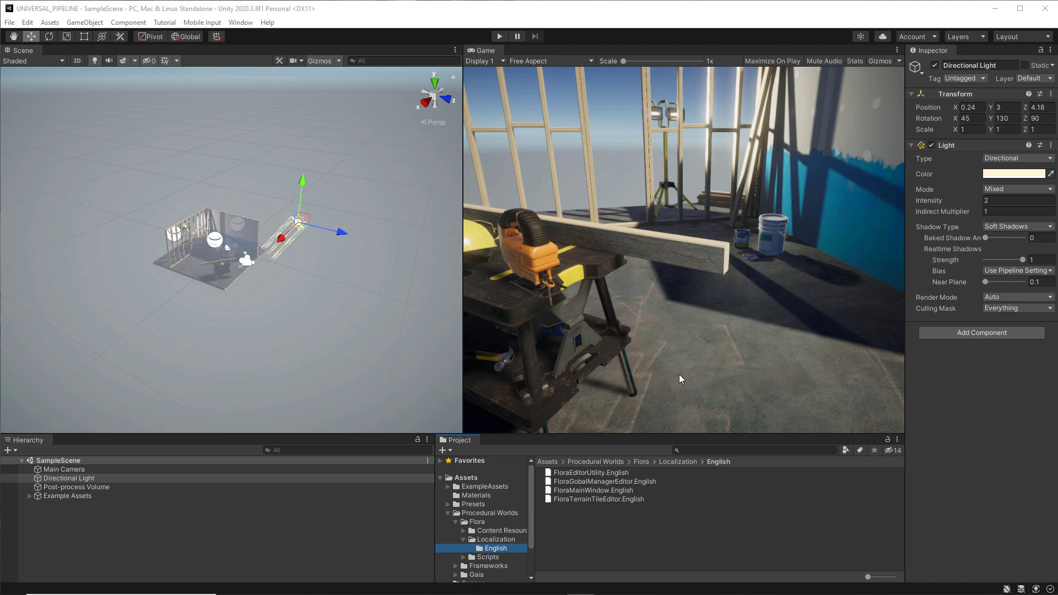
Step: Launch the Gaia Manager from the Procedural Worlds tools and decline visiting the tutorials website during its setup
{"action": "left_click", "coordinate": [240, 23]}
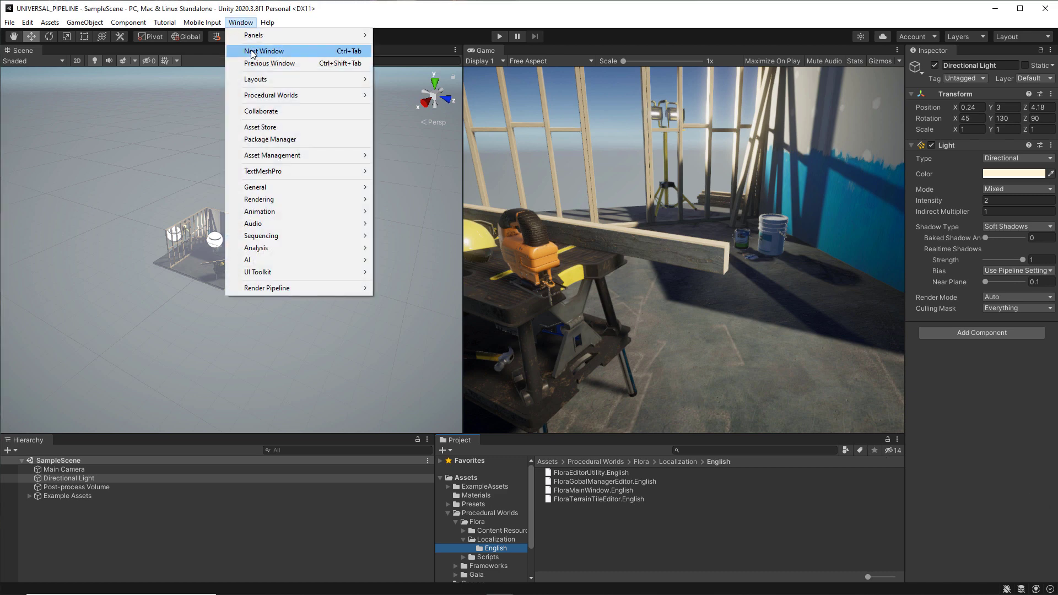
{"action": "mouse_move", "coordinate": [272, 95]}
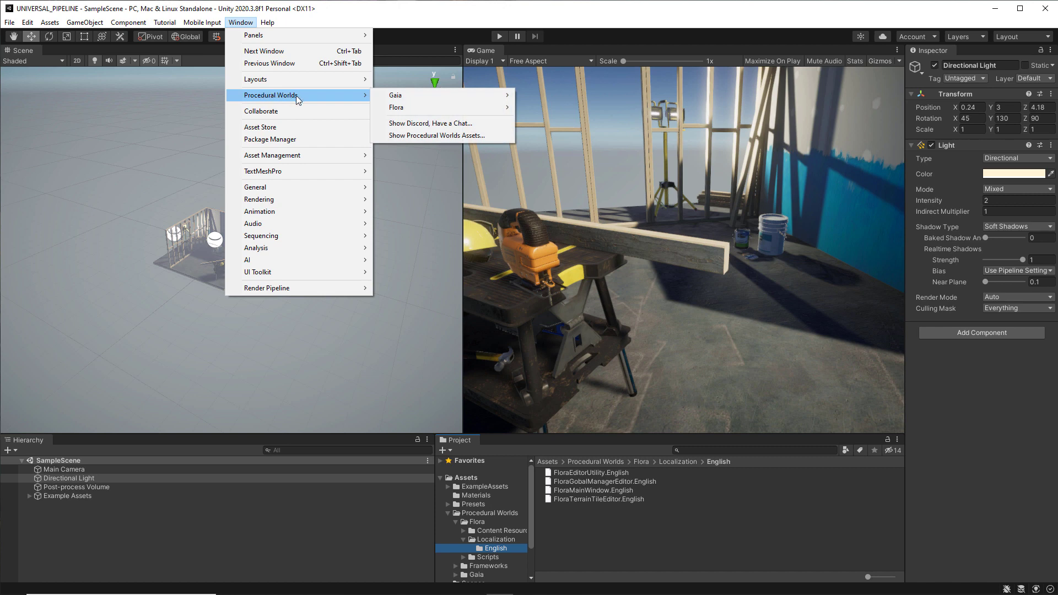
{"action": "mouse_move", "coordinate": [402, 99]}
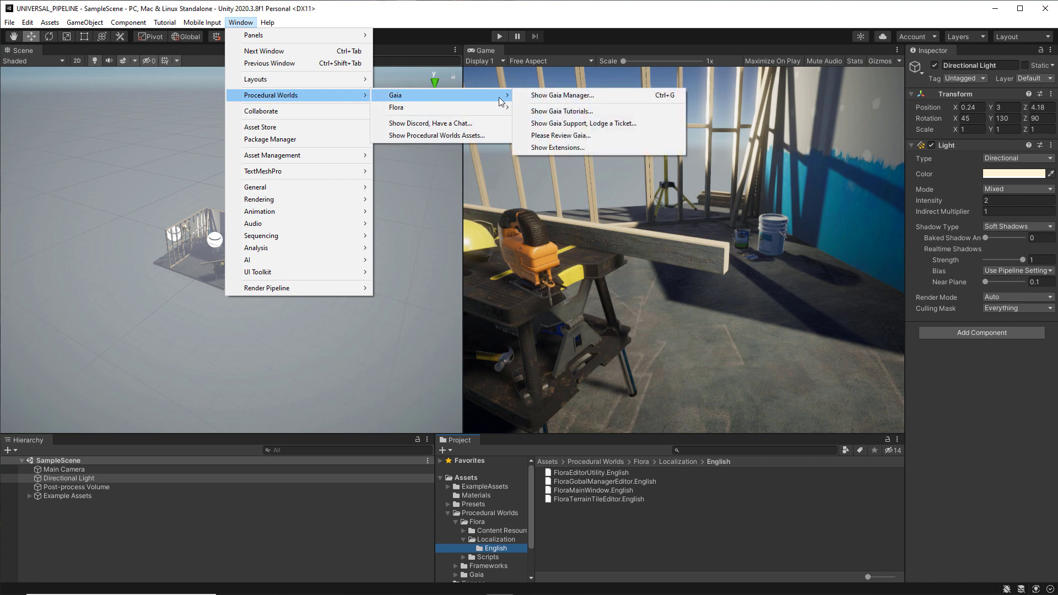
{"action": "left_click", "coordinate": [558, 98]}
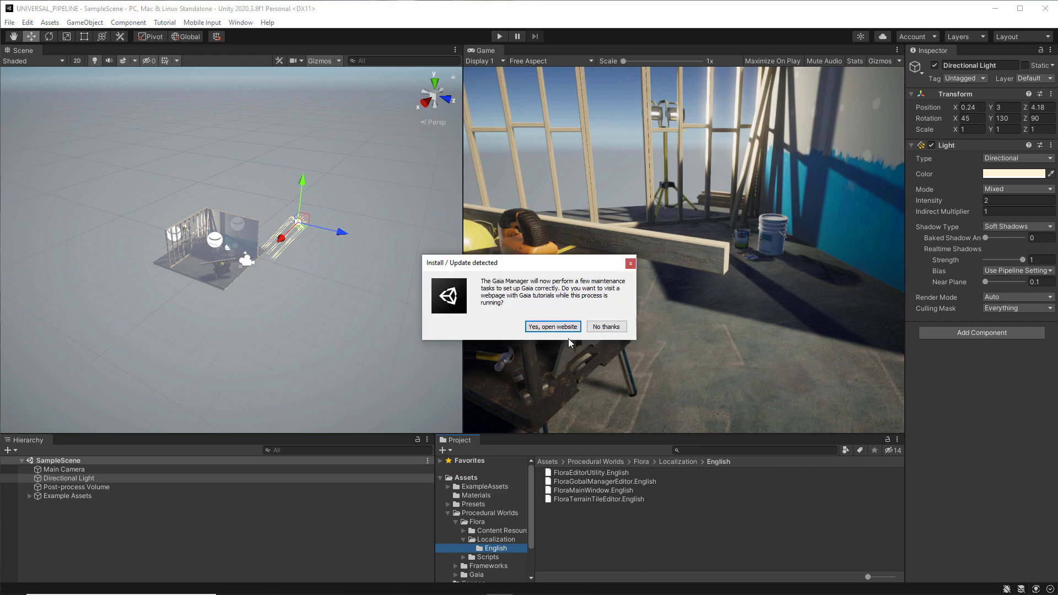
{"action": "left_click", "coordinate": [606, 327]}
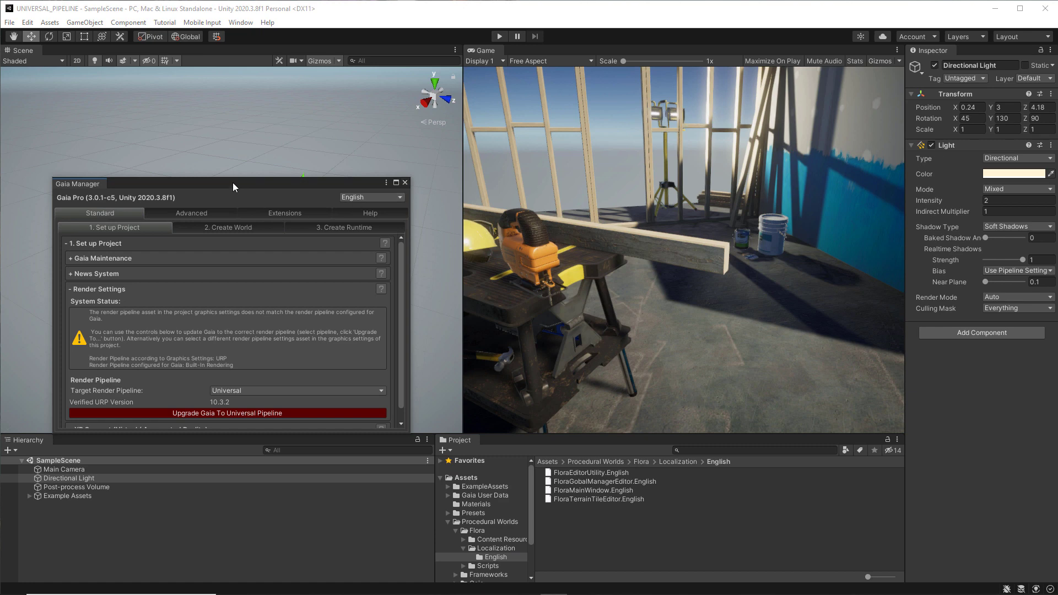
Step: Move and enlarge the Gaia Manager window so that all of its project setup sections fit
{"action": "left_click_drag", "start_coordinate": [233, 183], "coordinate": [358, 89]}
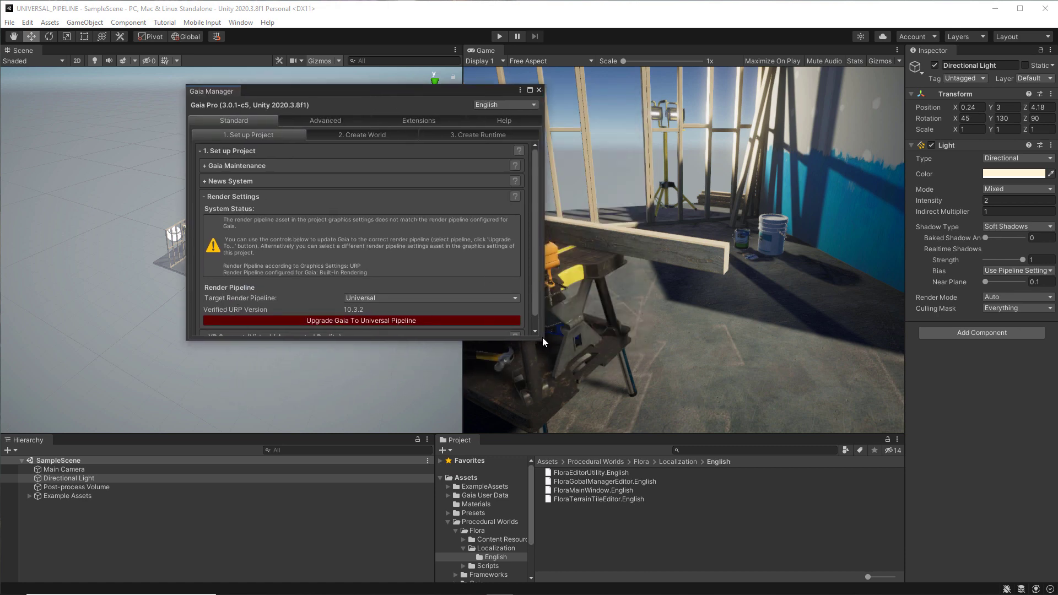
{"action": "left_click_drag", "start_coordinate": [542, 337], "coordinate": [944, 533]}
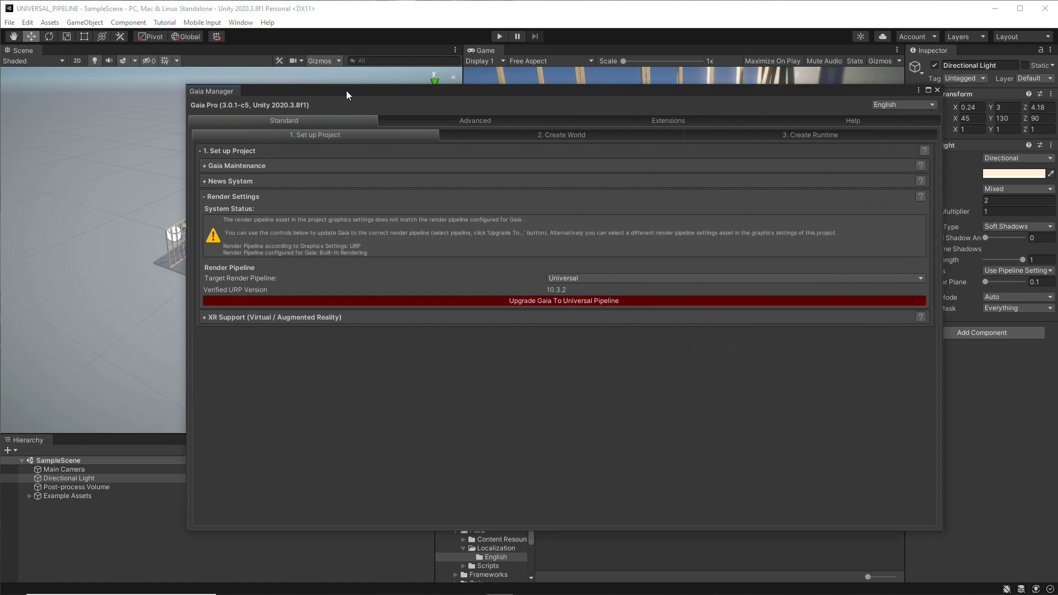
{"action": "left_click_drag", "start_coordinate": [346, 91], "coordinate": [256, 77]}
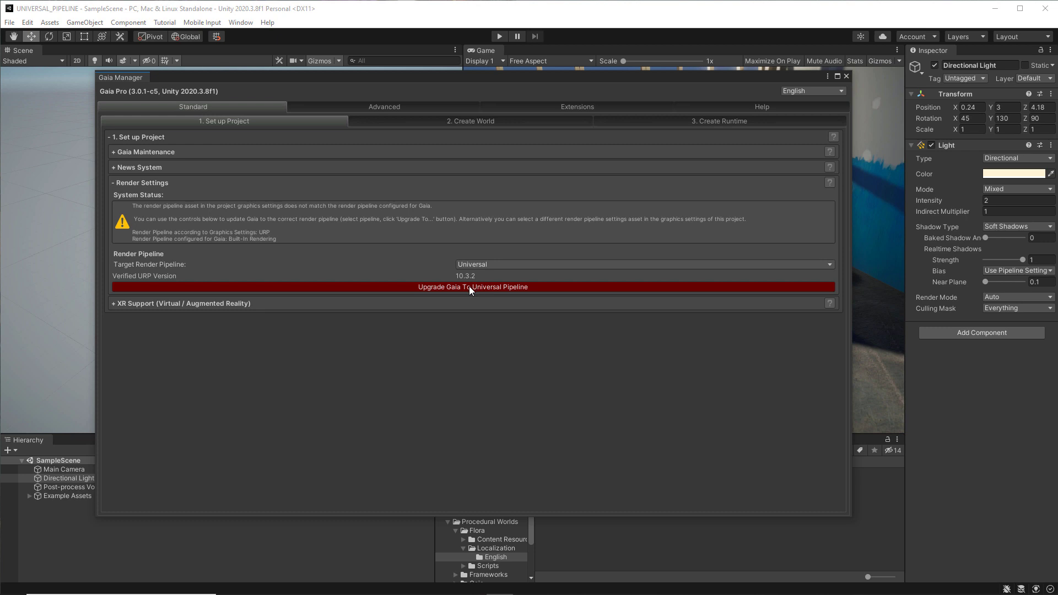
Step: Upgrade Gaia to the Universal pipeline, saving the scene, using Gaia's RP asset and setting up the default URP terrain shader
{"action": "left_click", "coordinate": [361, 287]}
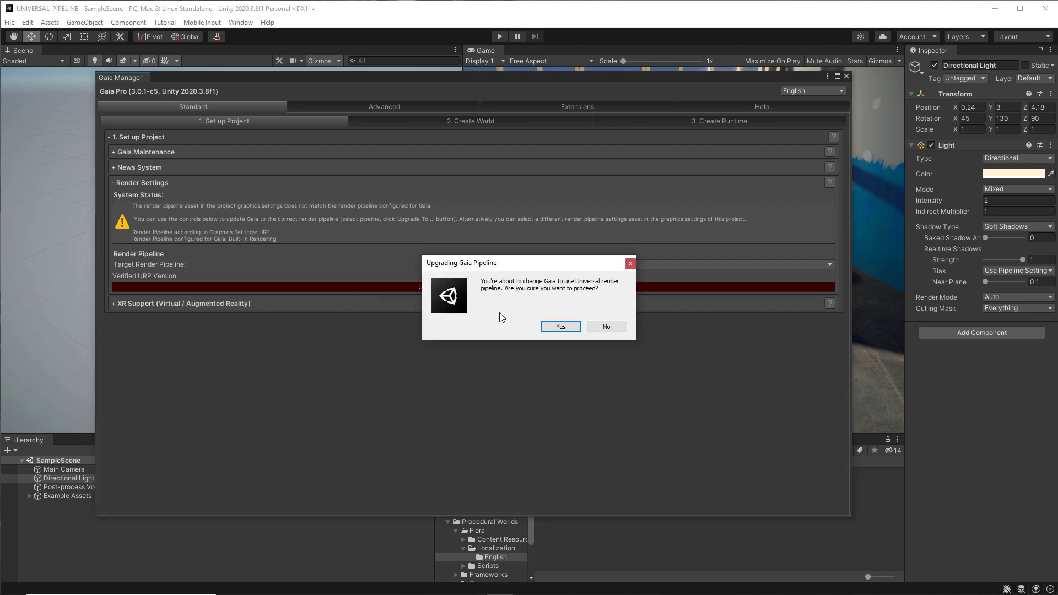
{"action": "left_click", "coordinate": [554, 329]}
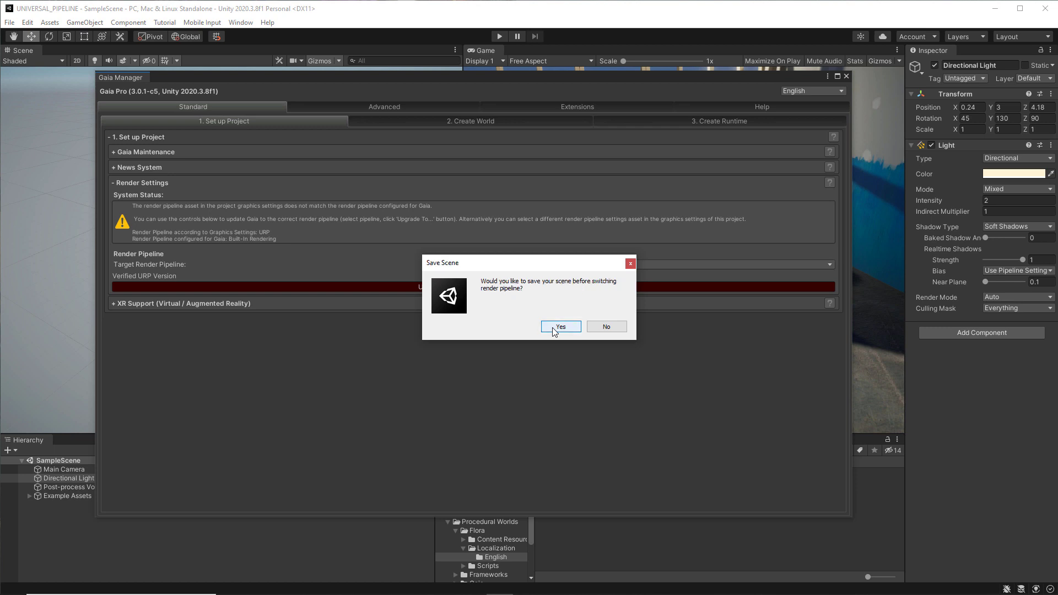
{"action": "left_click", "coordinate": [554, 328]}
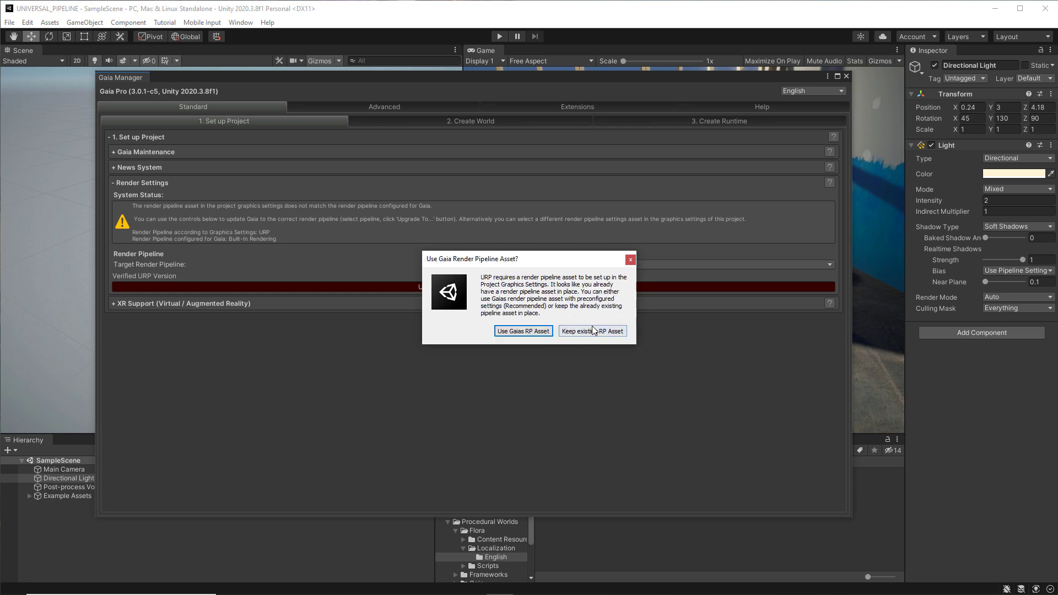
{"action": "left_click", "coordinate": [518, 333]}
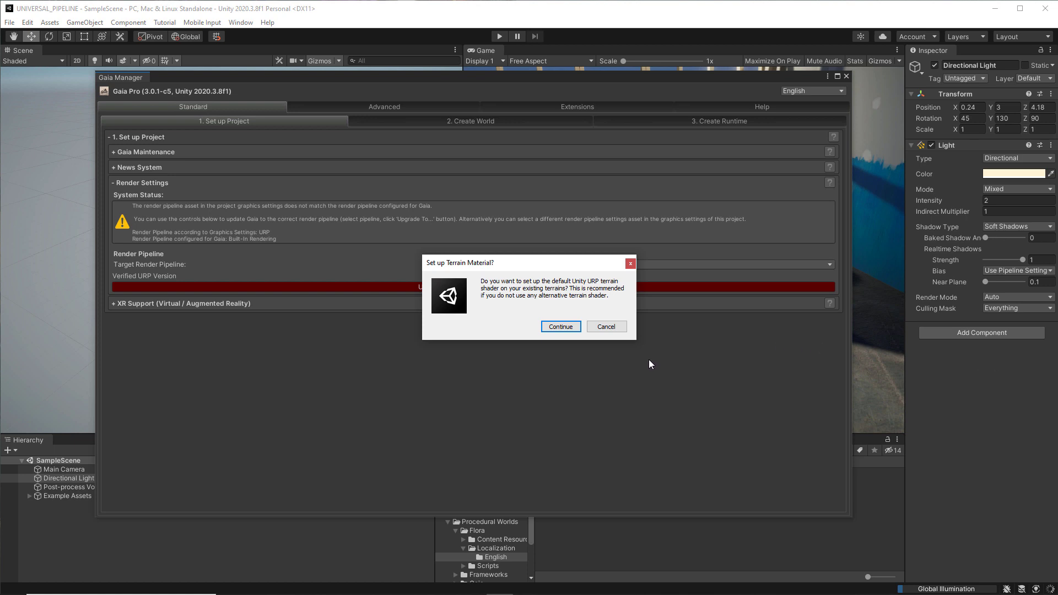
{"action": "left_click", "coordinate": [568, 330]}
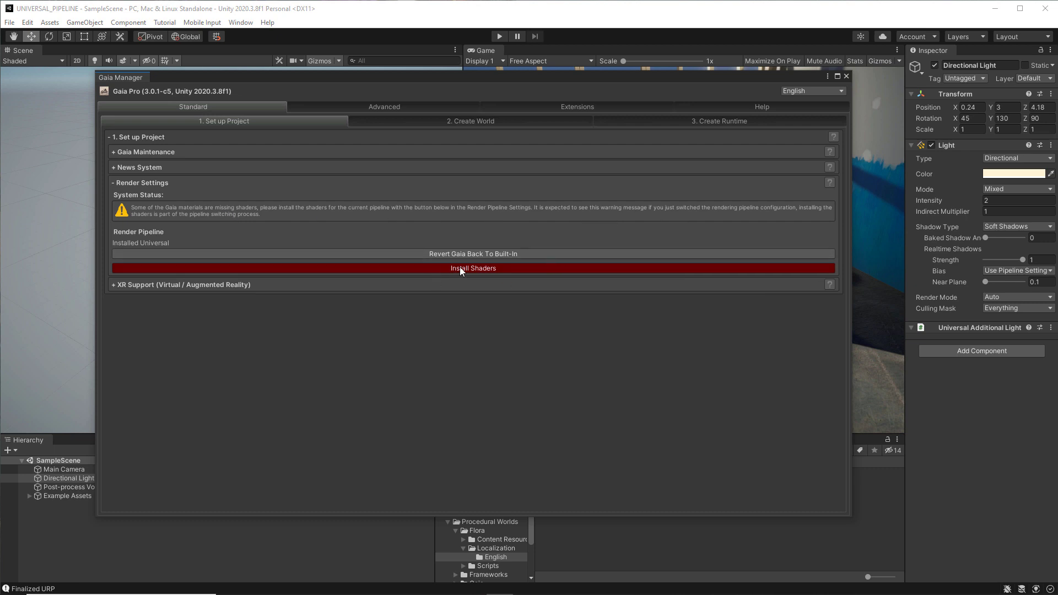
Step: Install Gaia's shaders and materials for the Universal pipeline and close the Gaia Manager
{"action": "left_click", "coordinate": [480, 268]}
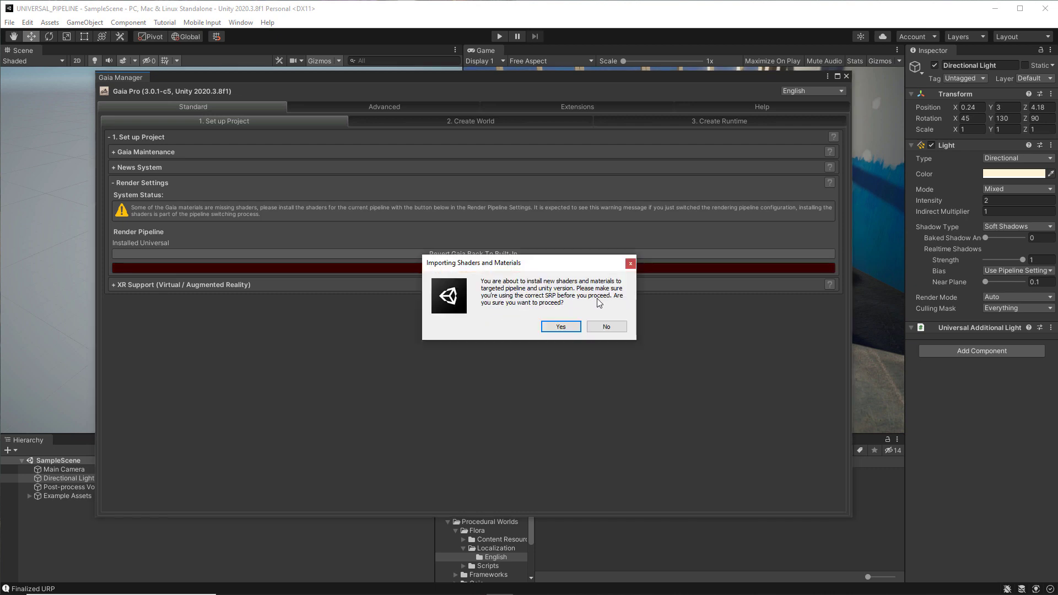
{"action": "left_click", "coordinate": [561, 327]}
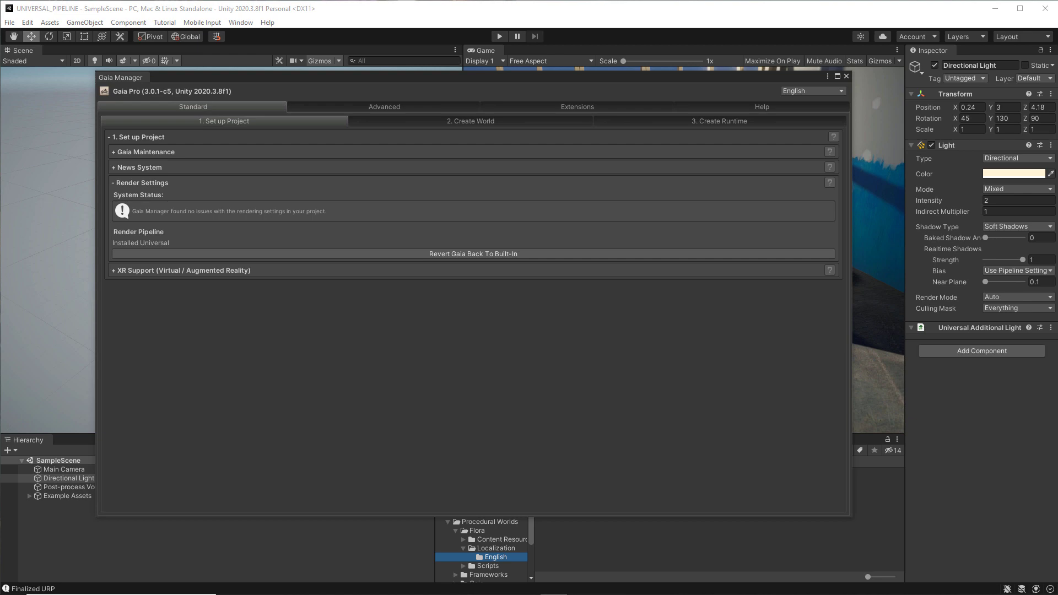
{"action": "left_click", "coordinate": [847, 76]}
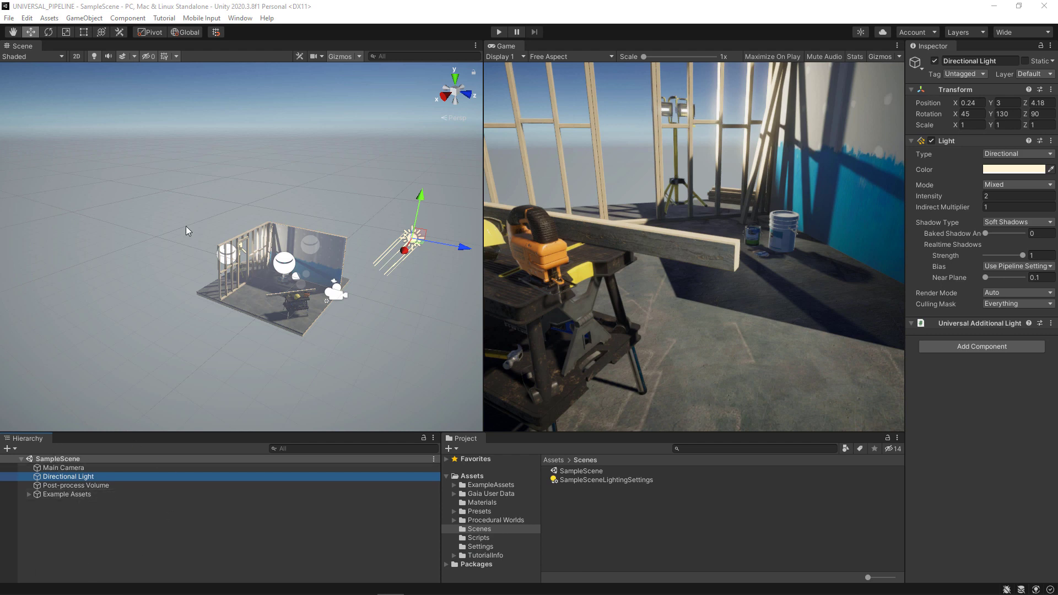
Step: Create a new scene from the Basic (Built-in) template
{"action": "left_click", "coordinate": [11, 20]}
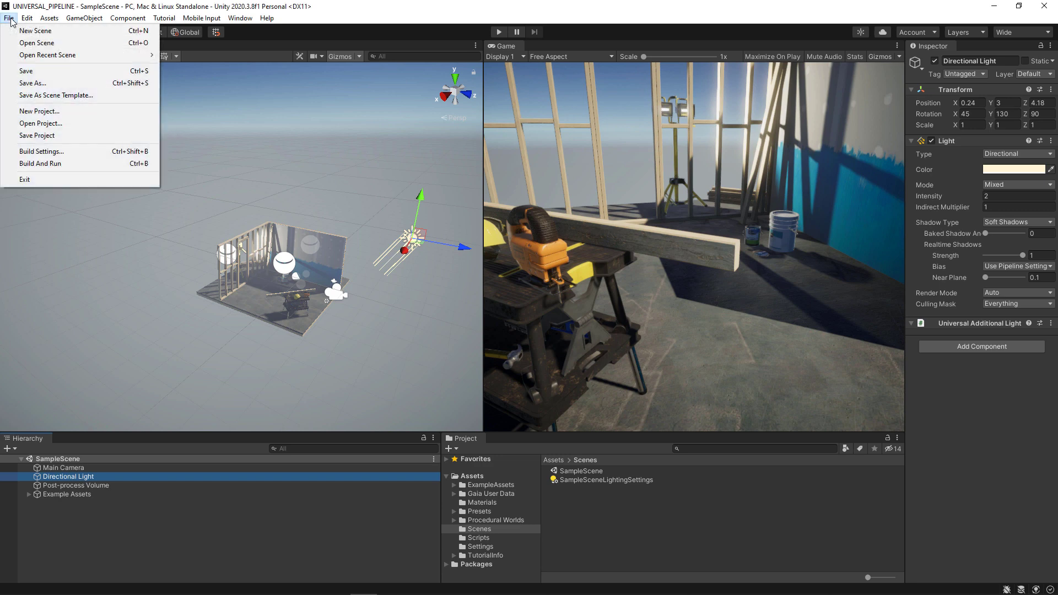
{"action": "left_click", "coordinate": [44, 32]}
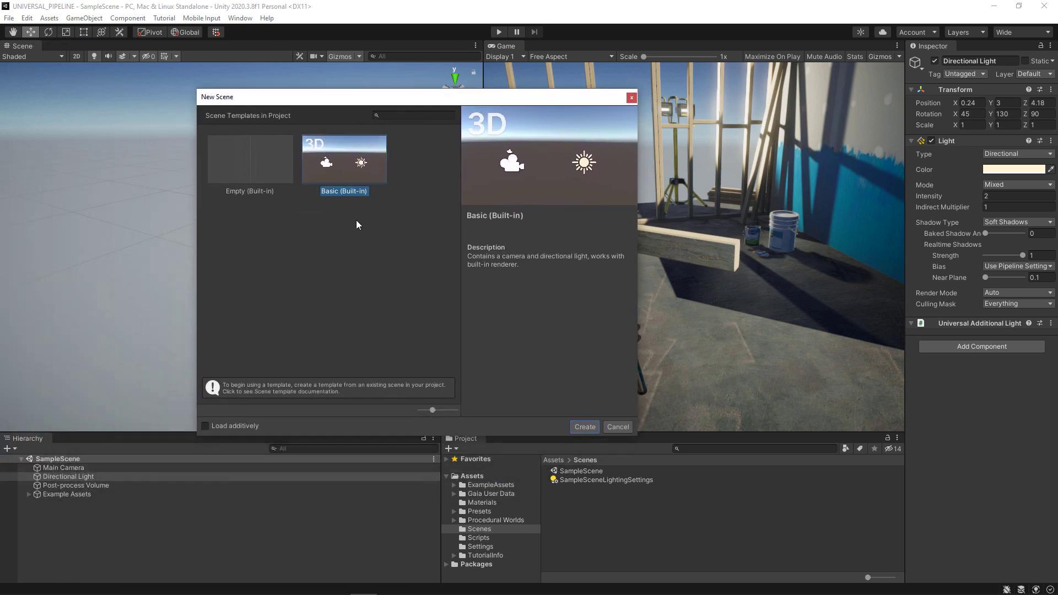
{"action": "left_click", "coordinate": [357, 165]}
{"action": "left_click", "coordinate": [590, 425]}
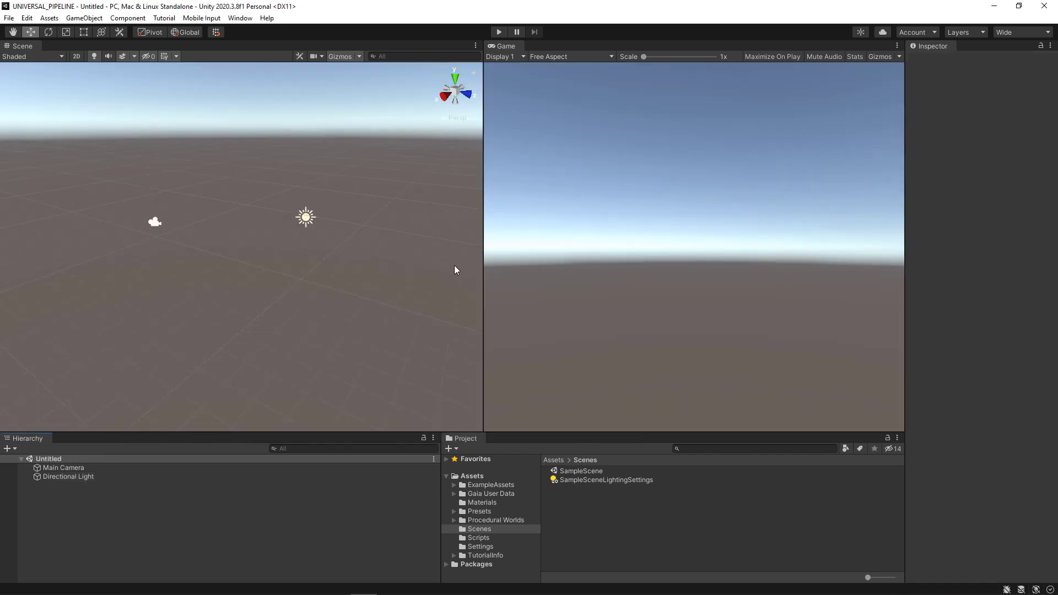
Step: Save the new scene as UNIVERSAL_001 in the project's Scenes folder and save the project
{"action": "left_click", "coordinate": [9, 19]}
{"action": "left_click", "coordinate": [43, 84]}
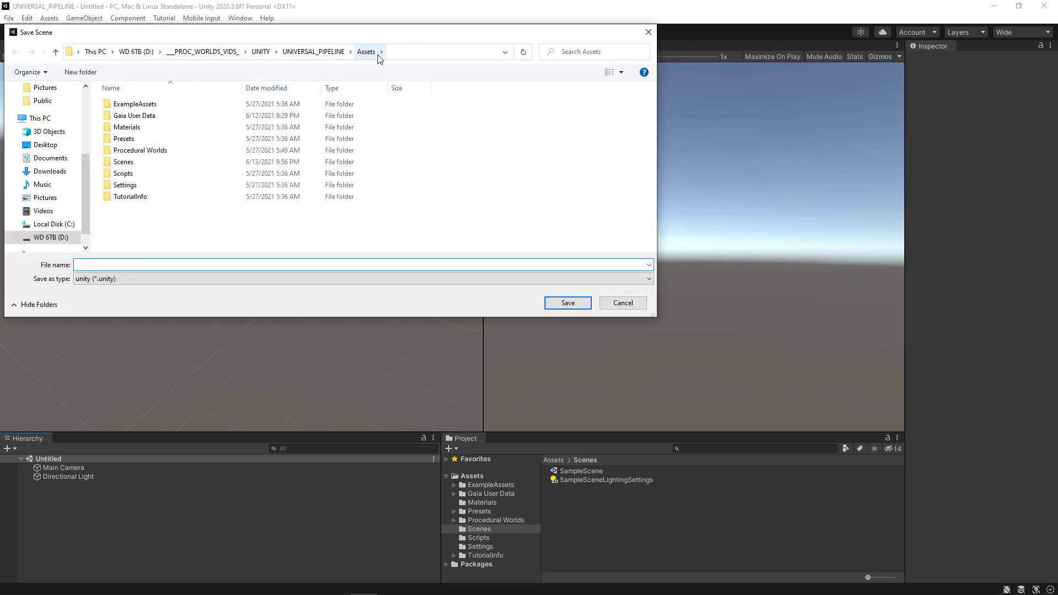
{"action": "left_click", "coordinate": [134, 166]}
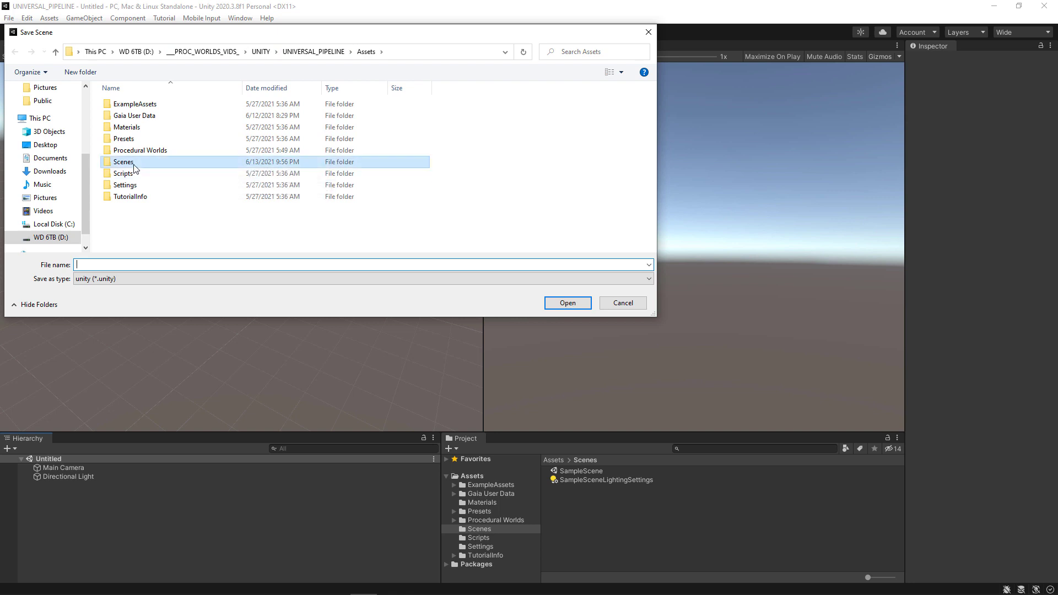
{"action": "double_click", "coordinate": [134, 166]}
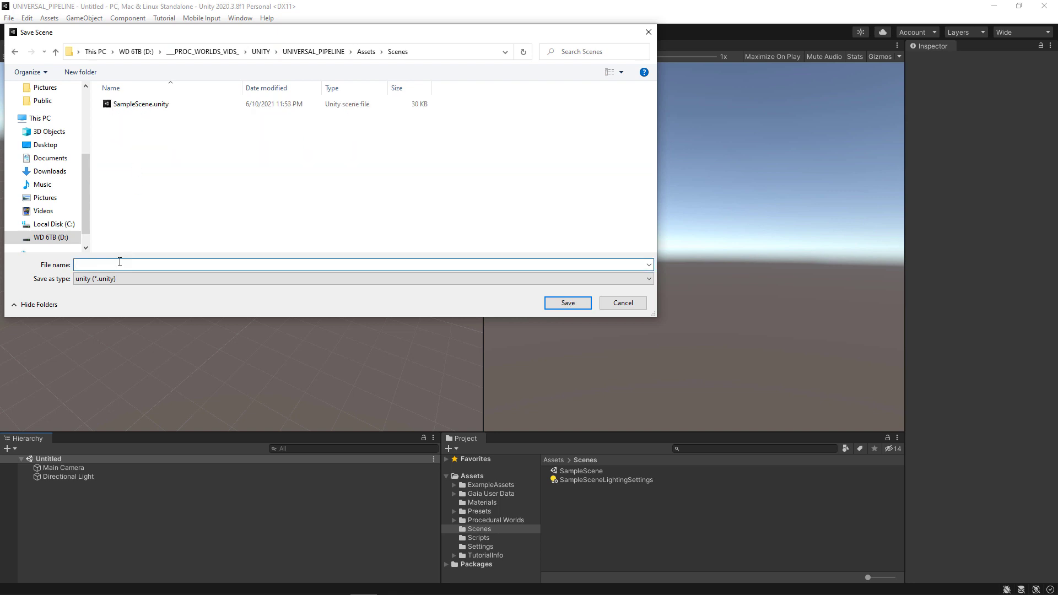
{"action": "type", "text": "UNIVERSAL_0"}
{"action": "key", "text": "BackSpace"}
{"action": "type", "text": "01"}
{"action": "key", "text": "Return"}
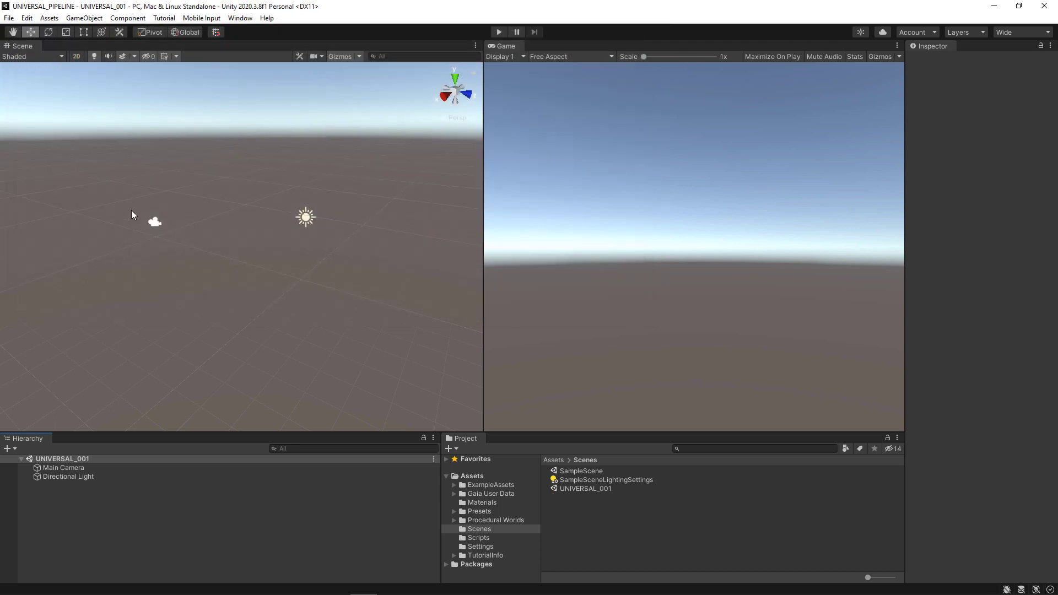
{"action": "left_click", "coordinate": [10, 22]}
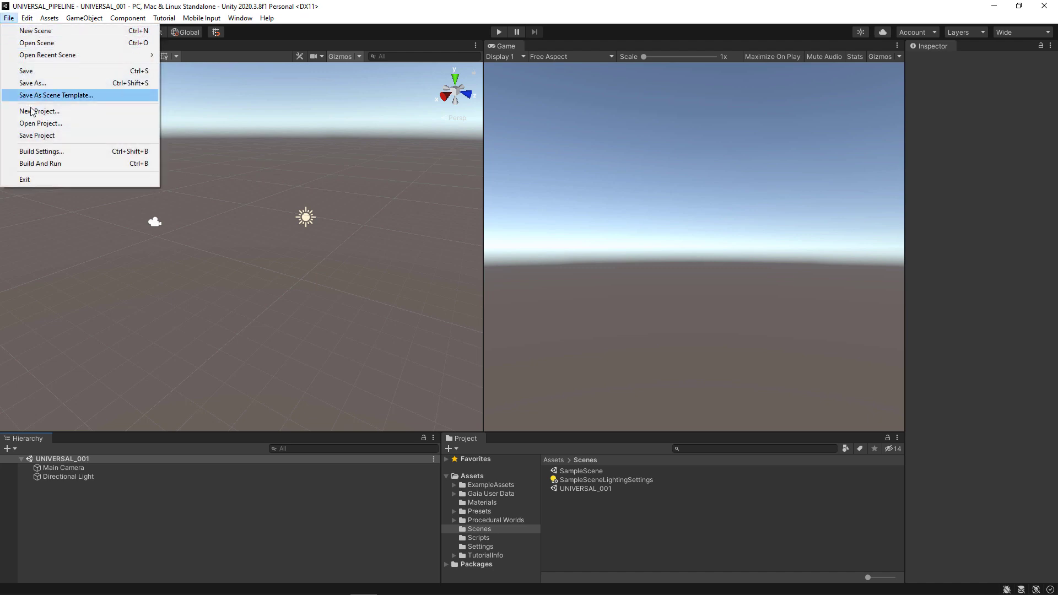
{"action": "left_click", "coordinate": [62, 135]}
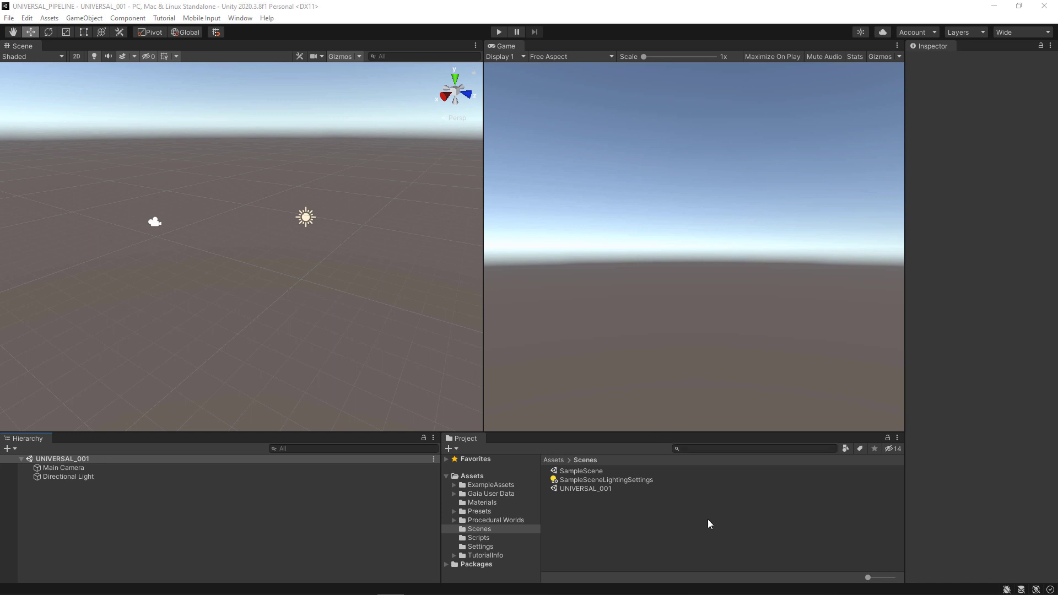
{"action": "left_click", "coordinate": [473, 532]}
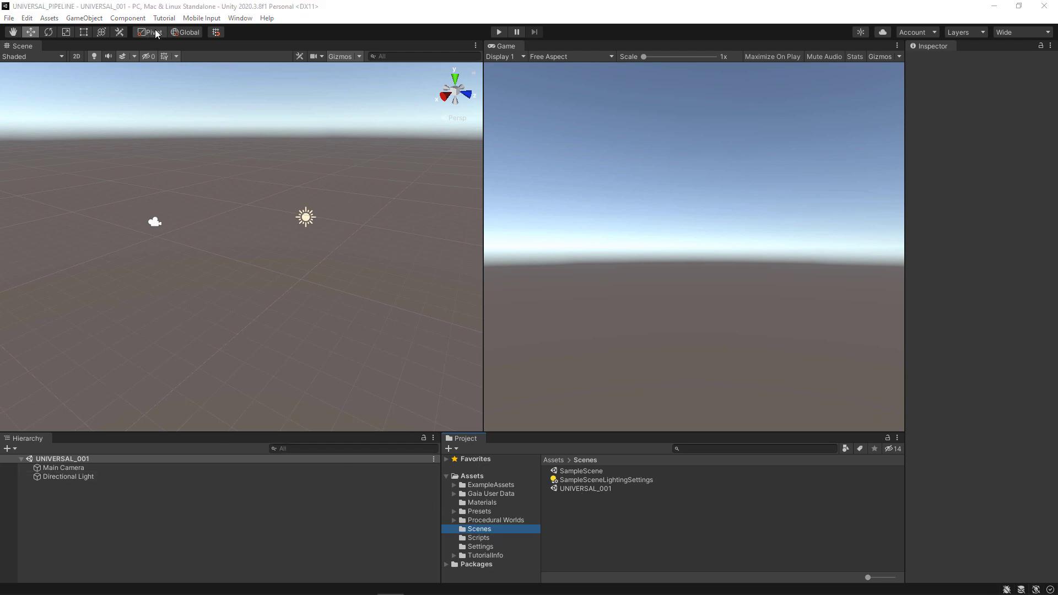
Step: Reopen the Gaia Manager from the Procedural Worlds tools, move it over the Game view and enlarge it
{"action": "left_click", "coordinate": [240, 18]}
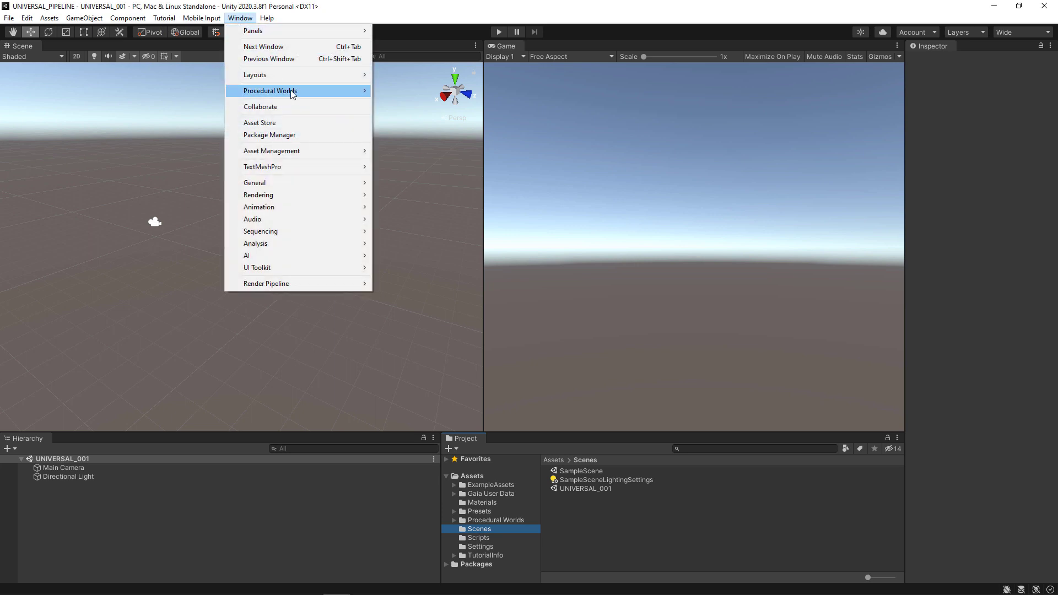
{"action": "mouse_move", "coordinate": [301, 91]}
{"action": "mouse_move", "coordinate": [429, 97]}
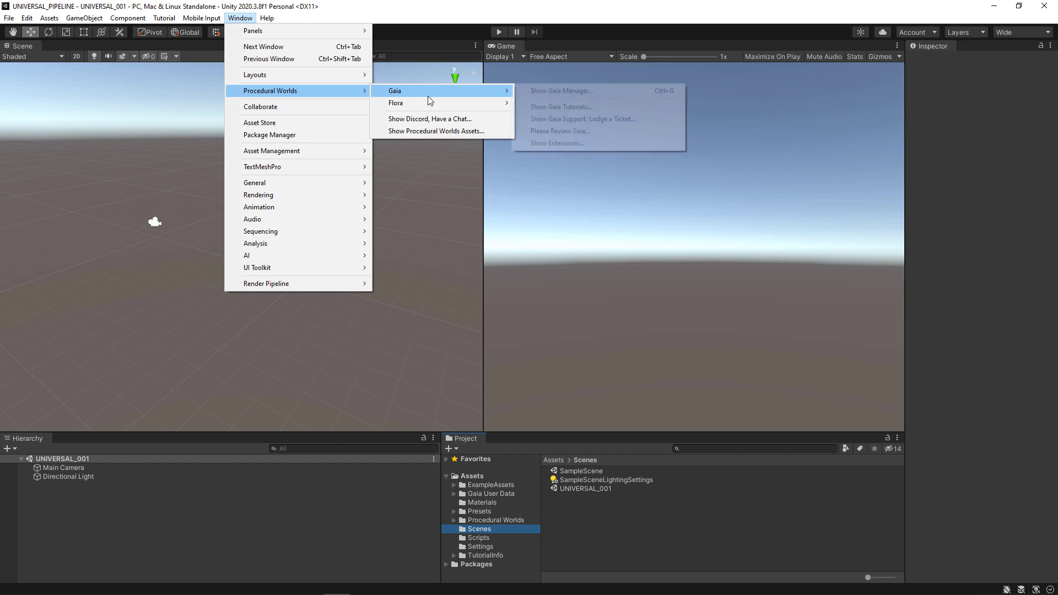
{"action": "left_click", "coordinate": [557, 92]}
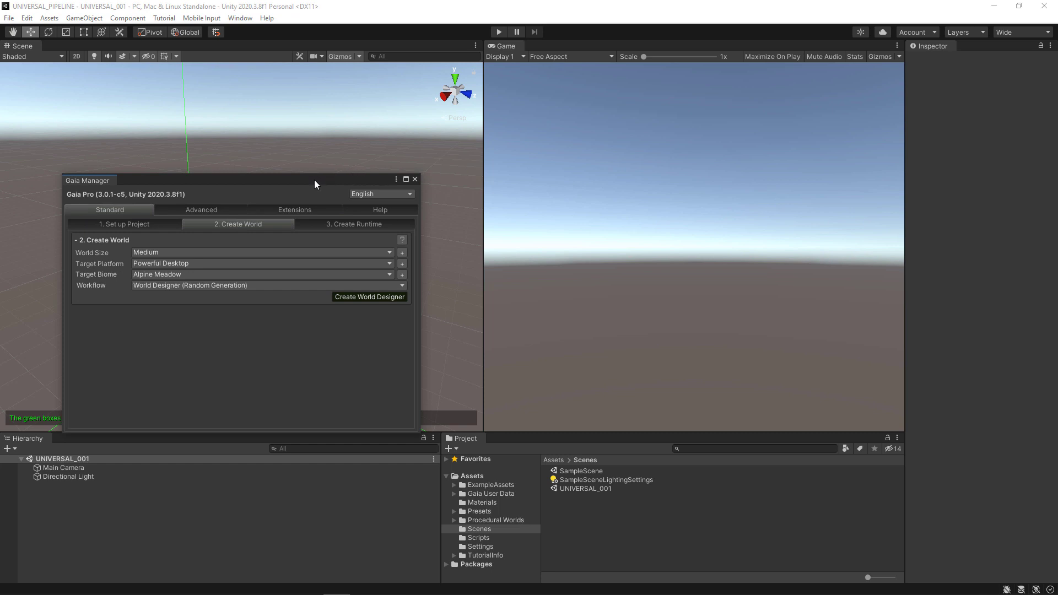
{"action": "left_click_drag", "start_coordinate": [315, 180], "coordinate": [464, 116]}
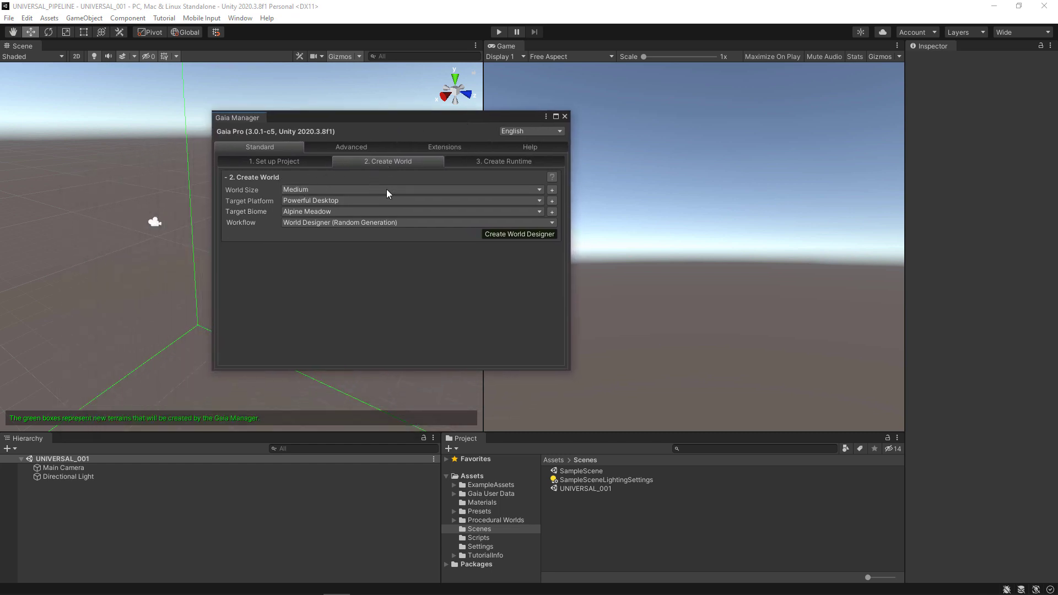
{"action": "left_click_drag", "start_coordinate": [392, 117], "coordinate": [710, 82]}
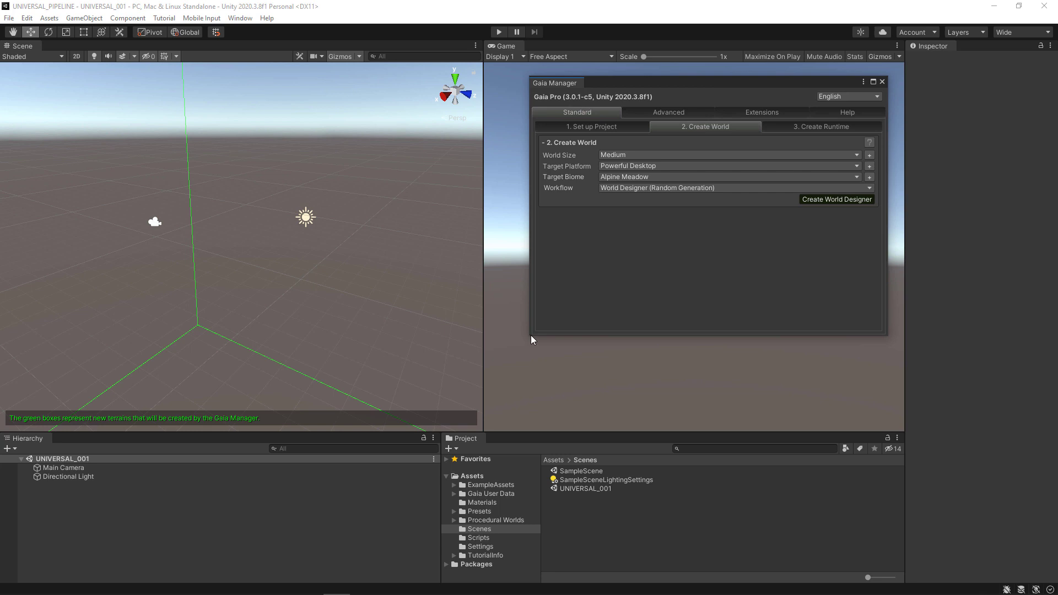
{"action": "left_click_drag", "start_coordinate": [532, 335], "coordinate": [357, 534]}
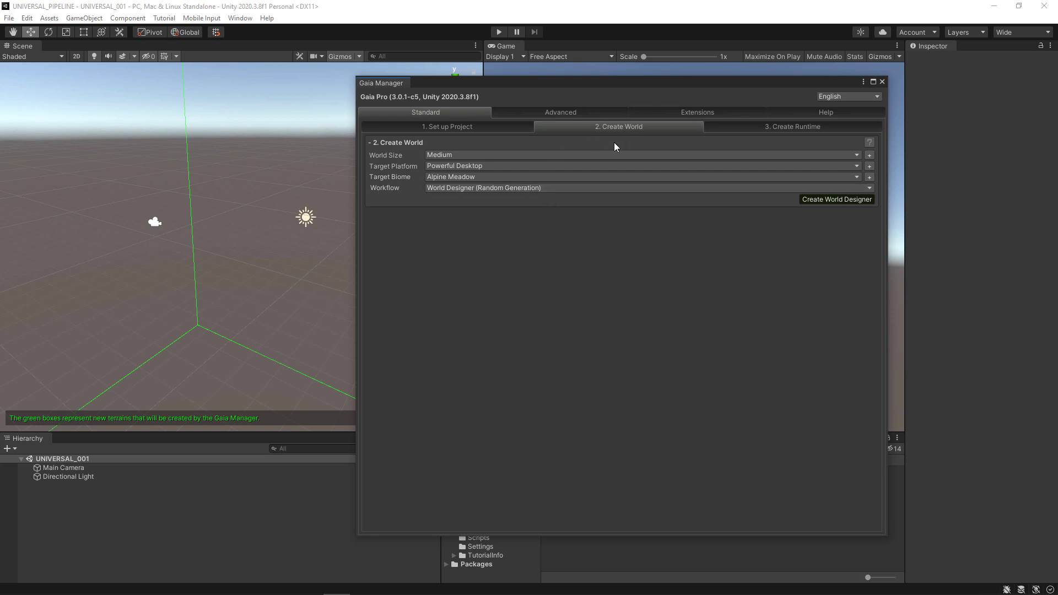
Step: Look through the Gaia Manager's Set up Project, Advanced, Extensions and Help sections, ending in the standard Create World settings
{"action": "left_click", "coordinate": [484, 127]}
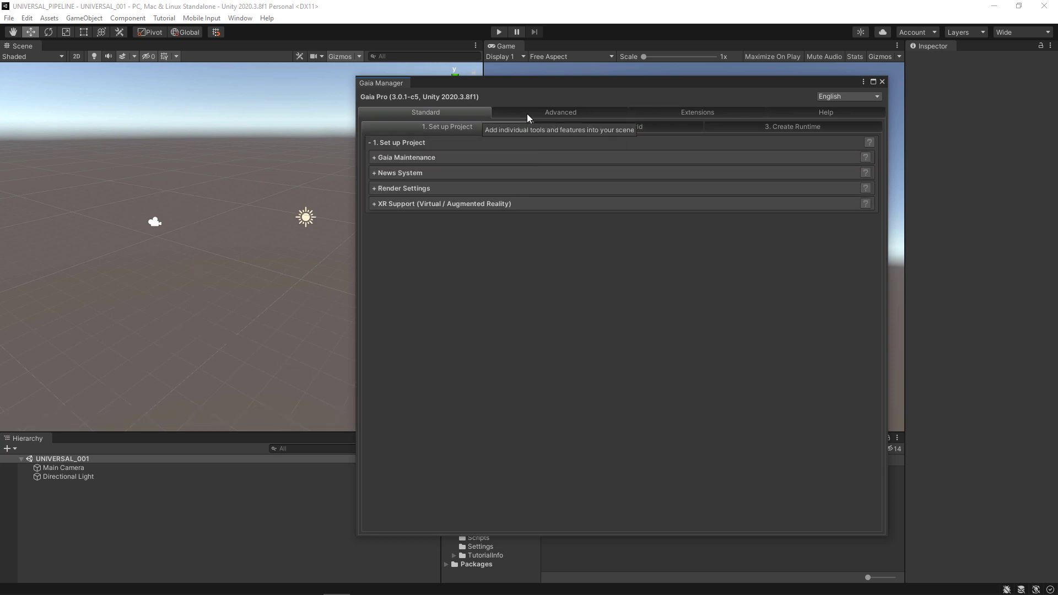
{"action": "left_click", "coordinate": [528, 114]}
{"action": "left_click", "coordinate": [678, 111]}
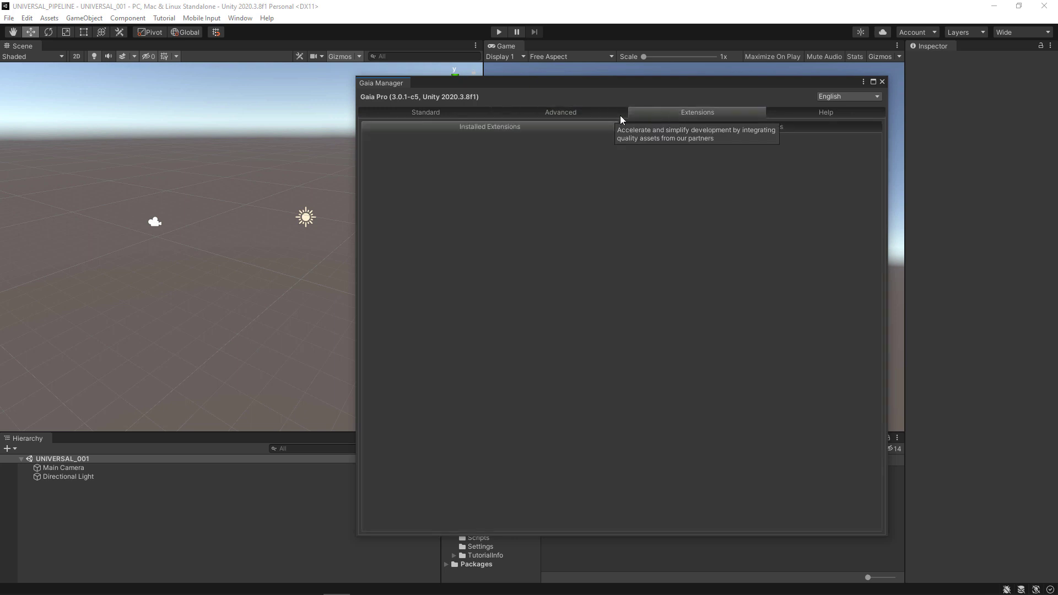
{"action": "left_click", "coordinate": [540, 111]}
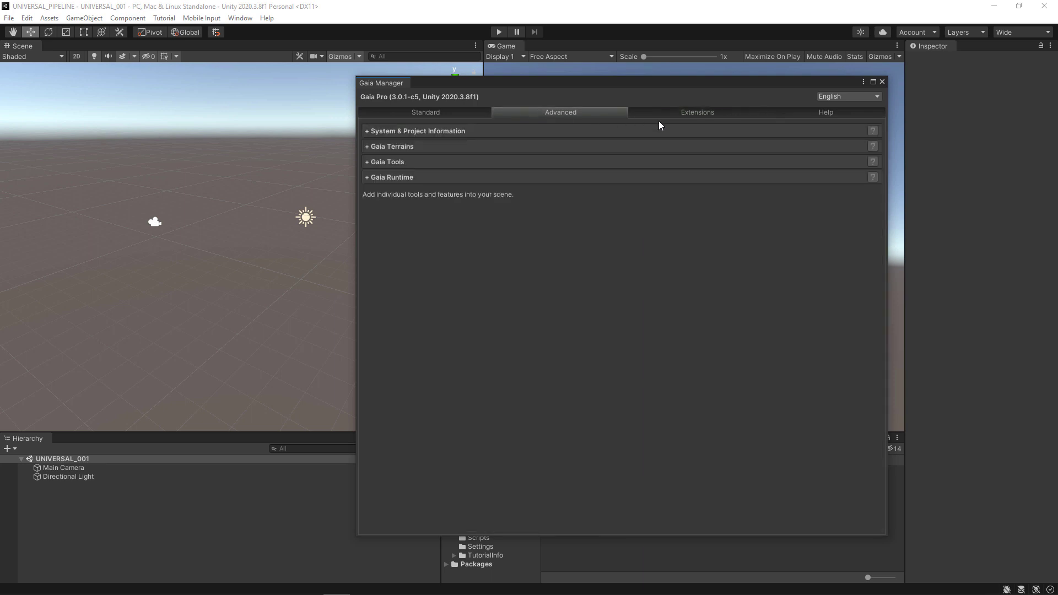
{"action": "left_click", "coordinate": [821, 114]}
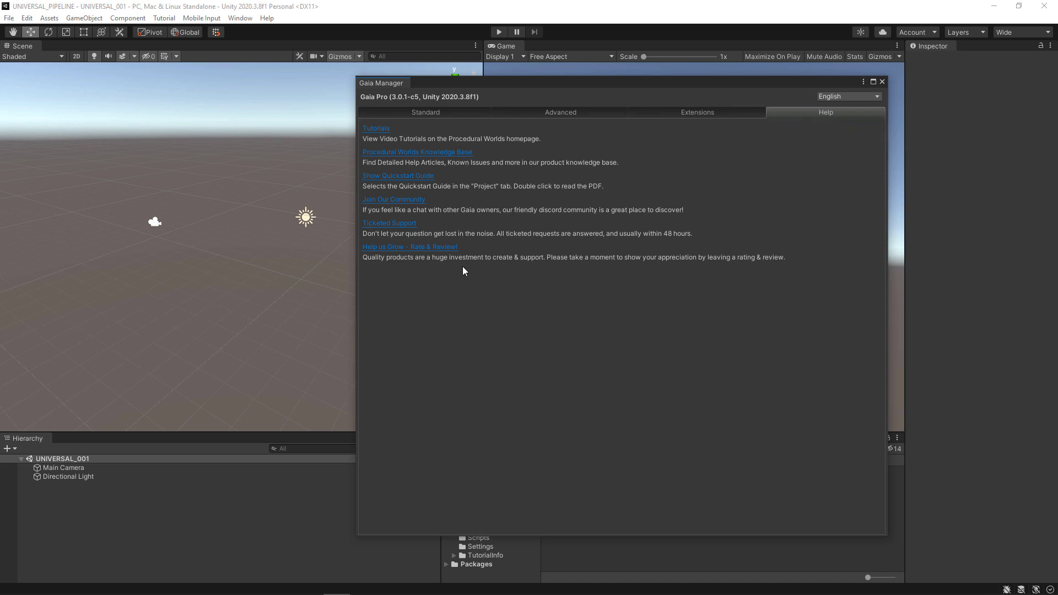
{"action": "left_click", "coordinate": [455, 113]}
{"action": "left_click", "coordinate": [605, 128]}
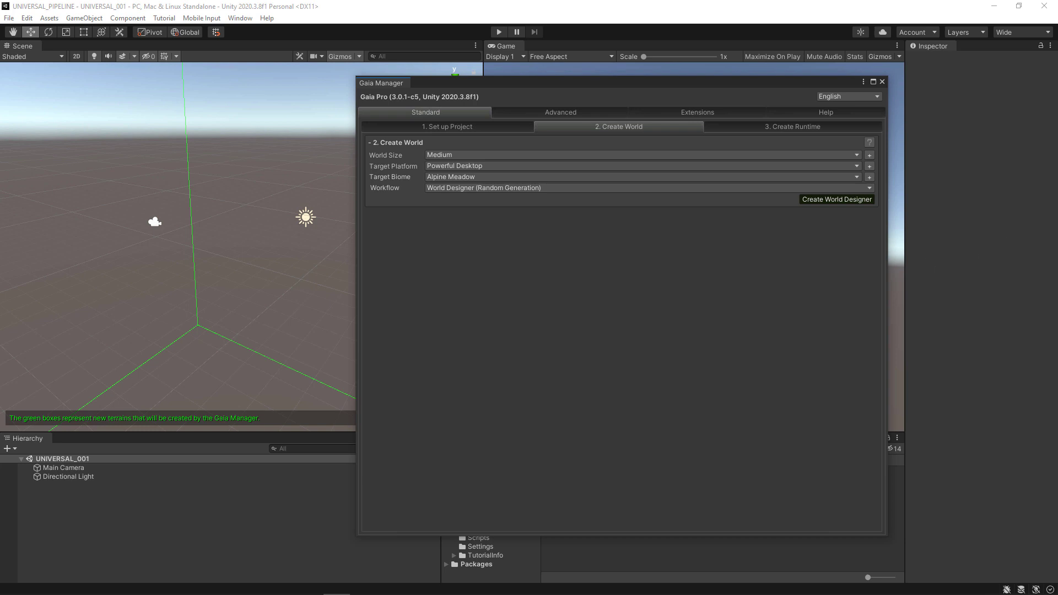
Step: Examine the advanced settings of World Size and Target Platform, collapsing both again
{"action": "left_click", "coordinate": [870, 155]}
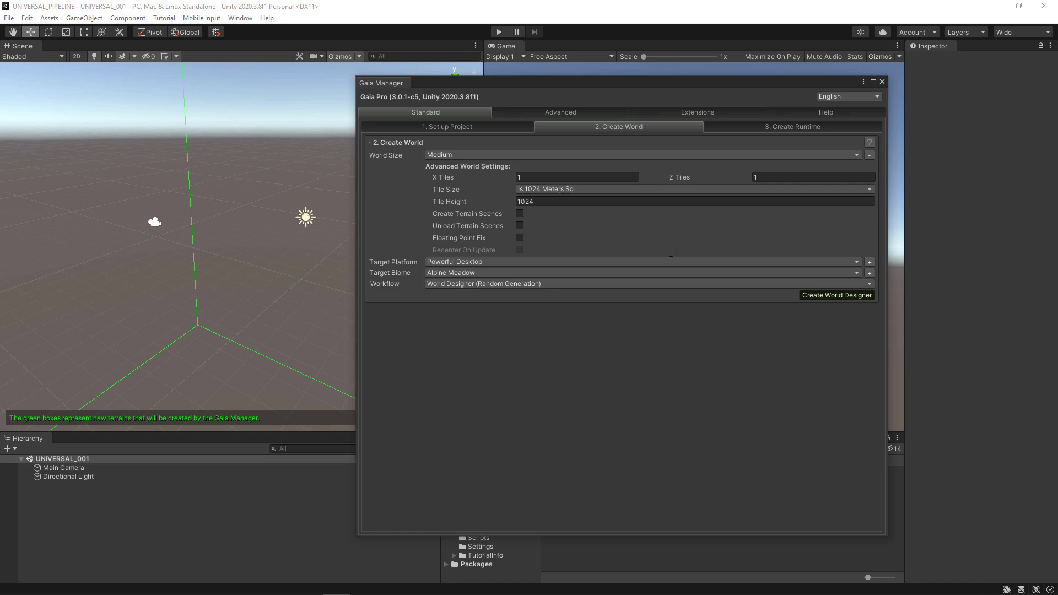
{"action": "left_click", "coordinate": [870, 262]}
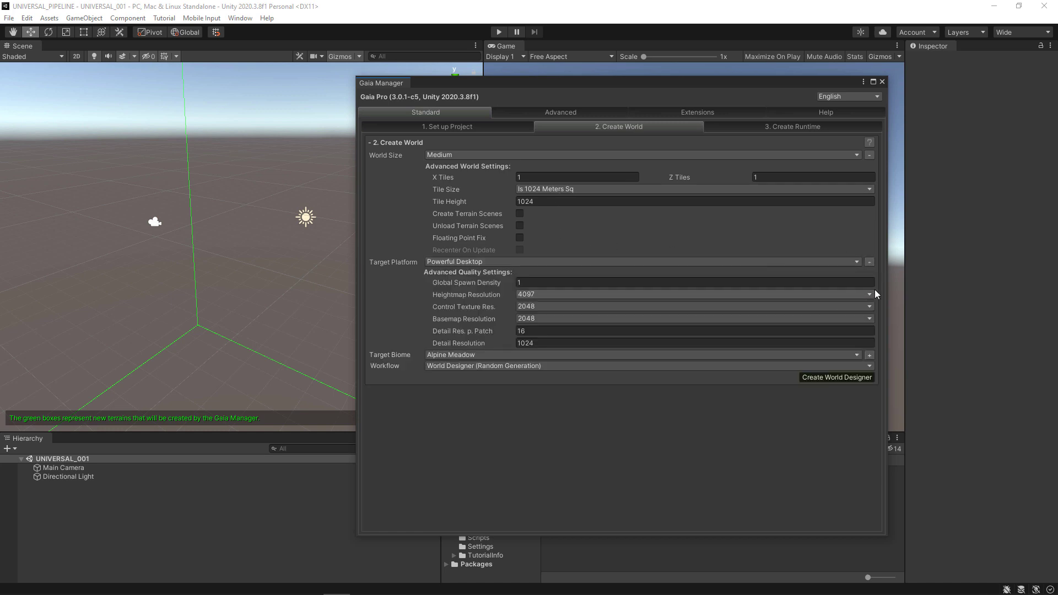
{"action": "left_click", "coordinate": [871, 261]}
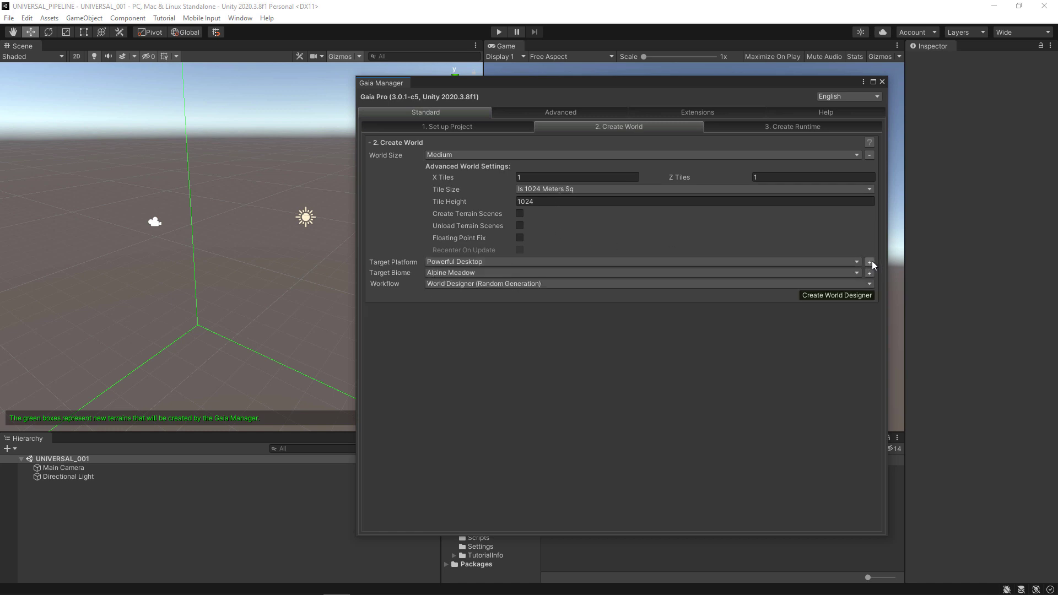
{"action": "left_click", "coordinate": [870, 156]}
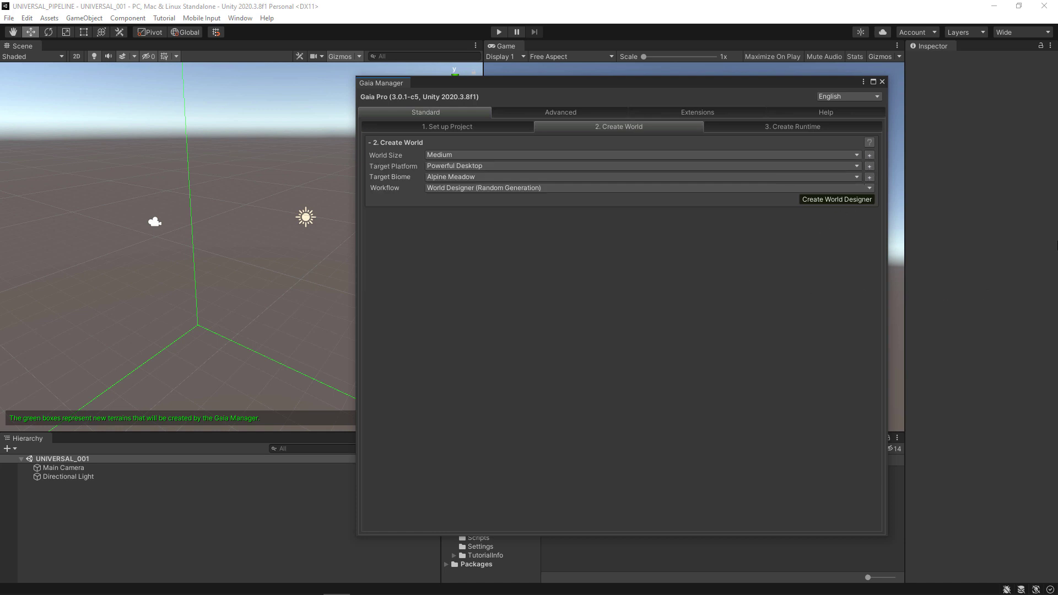
Step: Move the Gaia Manager window clear of the Scene view and make it taller
{"action": "left_click_drag", "start_coordinate": [639, 81], "coordinate": [778, 59]}
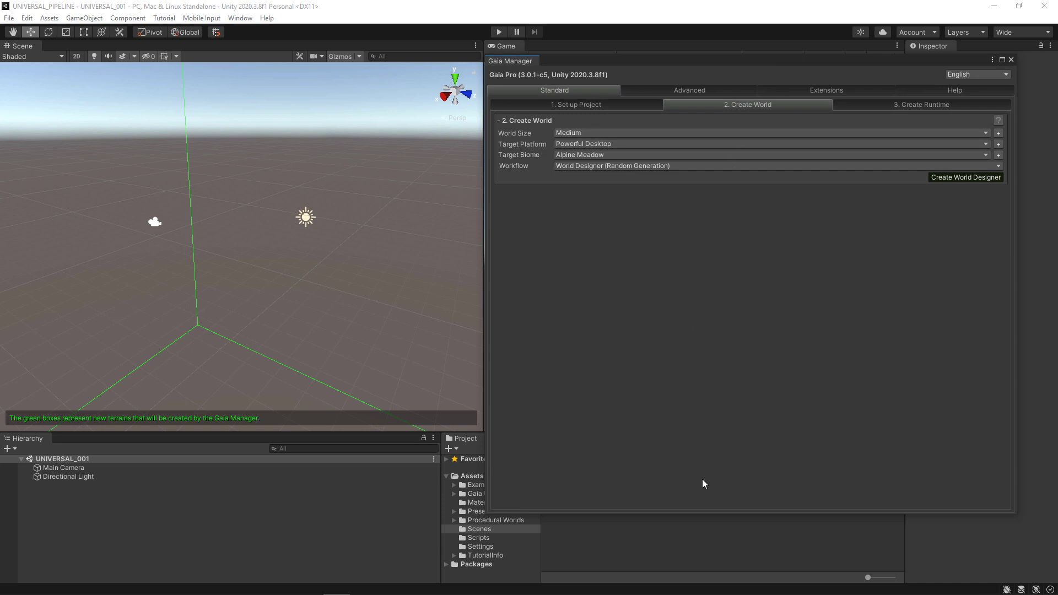
{"action": "left_click_drag", "start_coordinate": [758, 516], "coordinate": [752, 561]}
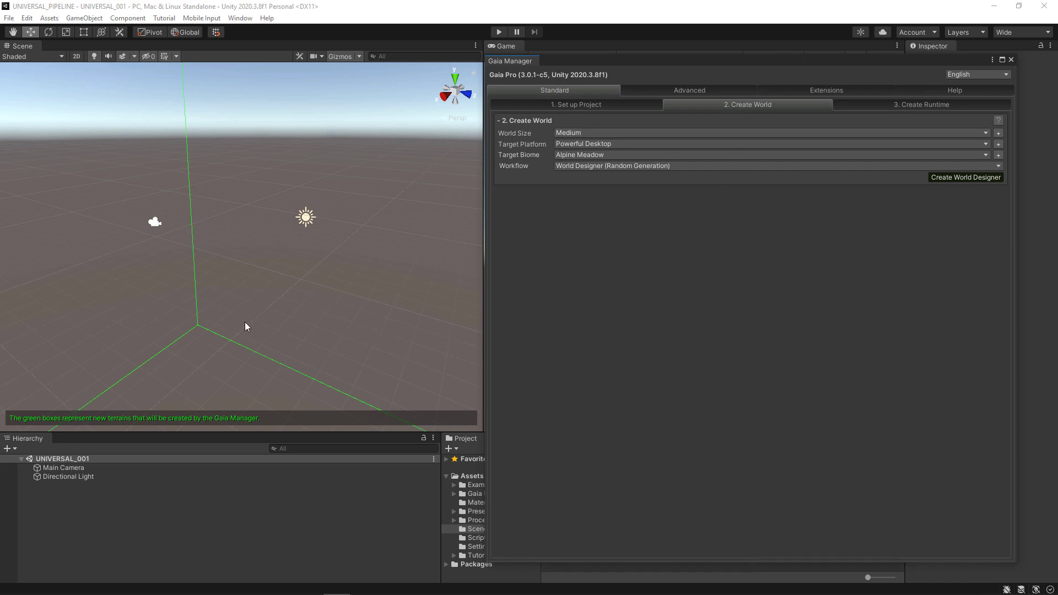
Step: Frame the whole green terrain preview box in the Scene view and make the Gaia Manager window slightly narrower
{"action": "right_click_drag", "start_coordinate": [357, 305], "coordinate": [177, 272], "text": "alt"}
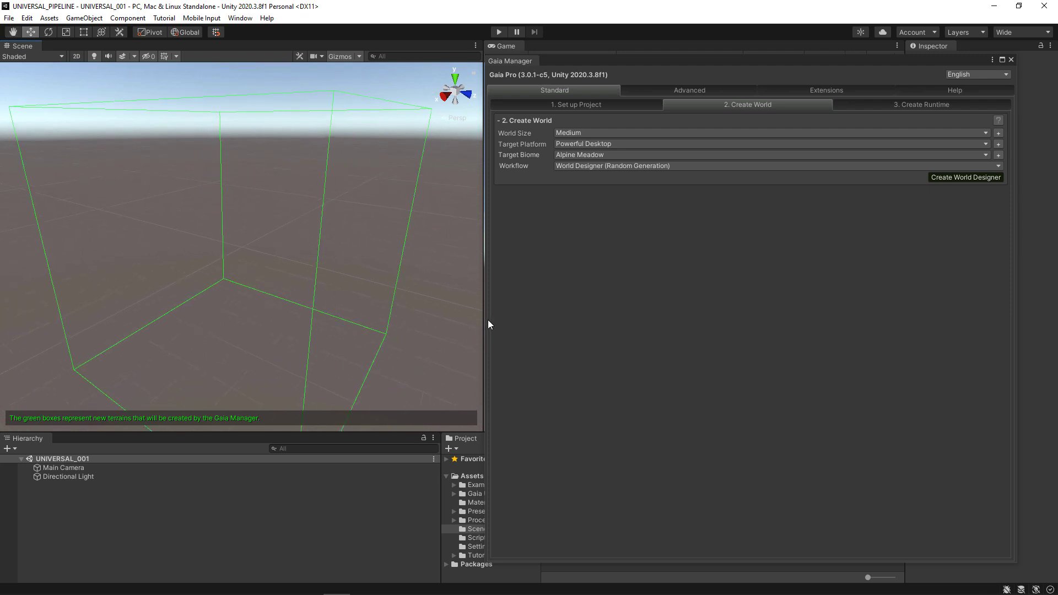
{"action": "left_click_drag", "start_coordinate": [485, 319], "coordinate": [498, 320]}
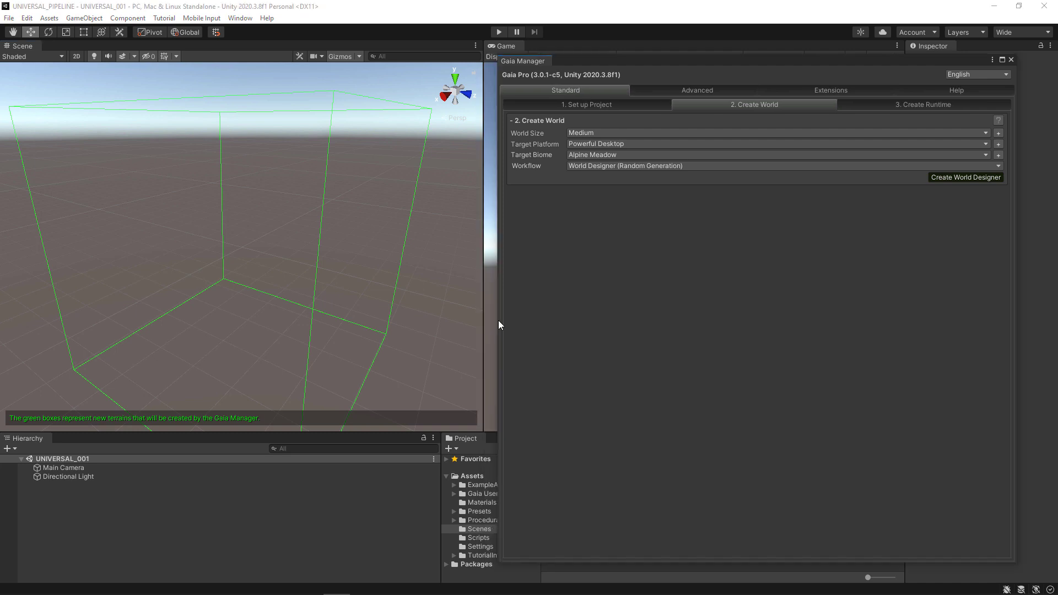
{"action": "right_click_drag", "start_coordinate": [430, 322], "coordinate": [373, 316], "text": "alt"}
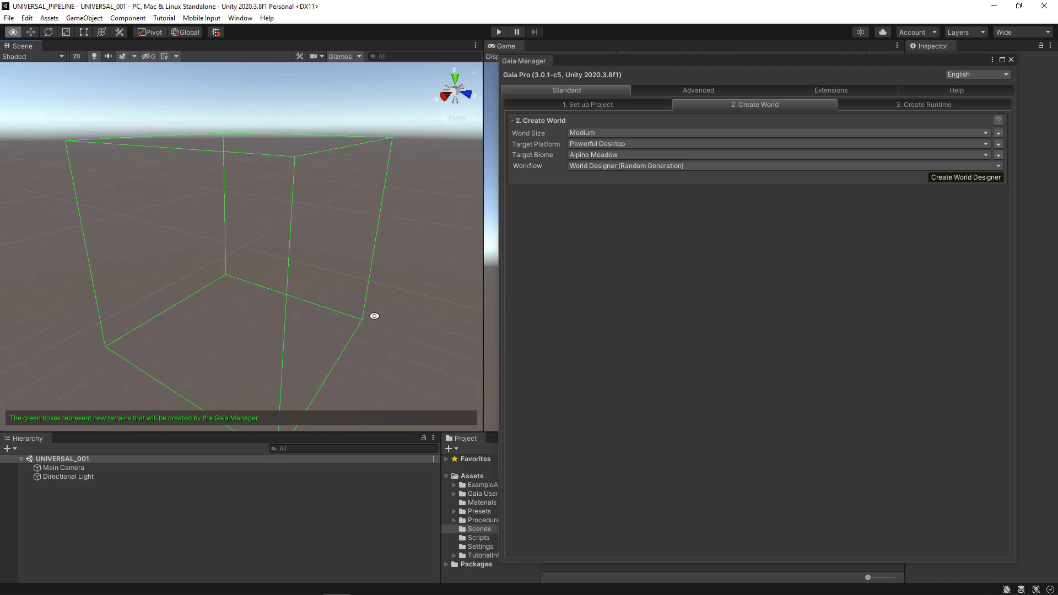
{"action": "middle_click_drag", "start_coordinate": [374, 317], "coordinate": [376, 297], "text": "alt"}
{"action": "right_click_drag", "start_coordinate": [377, 297], "coordinate": [367, 302], "text": "alt"}
{"action": "left_click_drag", "start_coordinate": [367, 302], "coordinate": [342, 342], "text": "alt"}
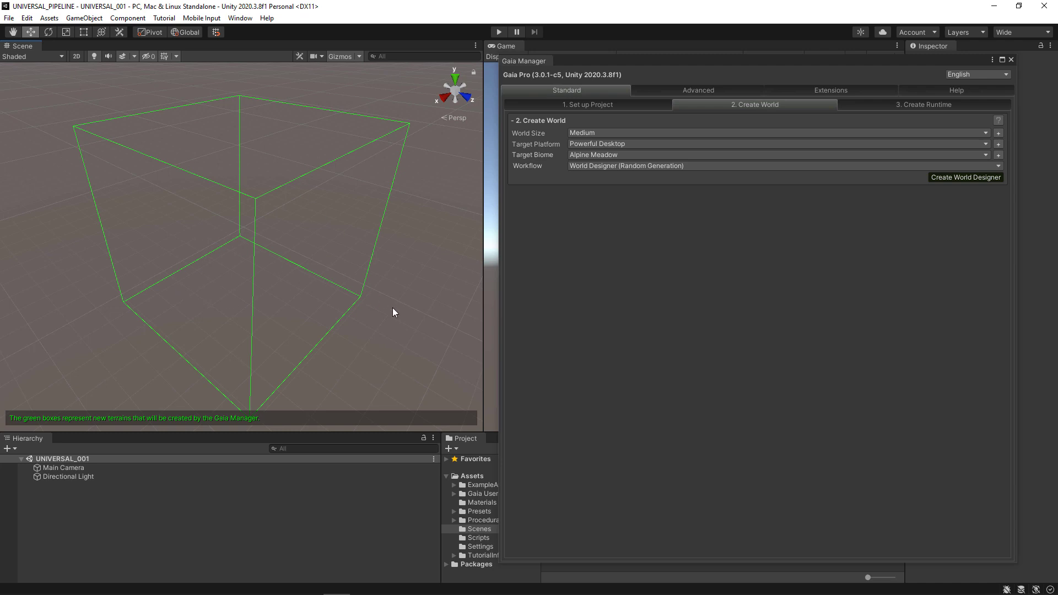
Step: Compare the terrain preview for the Tiny, Small, Medium and Large world sizes, ending with World Size set to Medium
{"action": "left_click", "coordinate": [635, 134]}
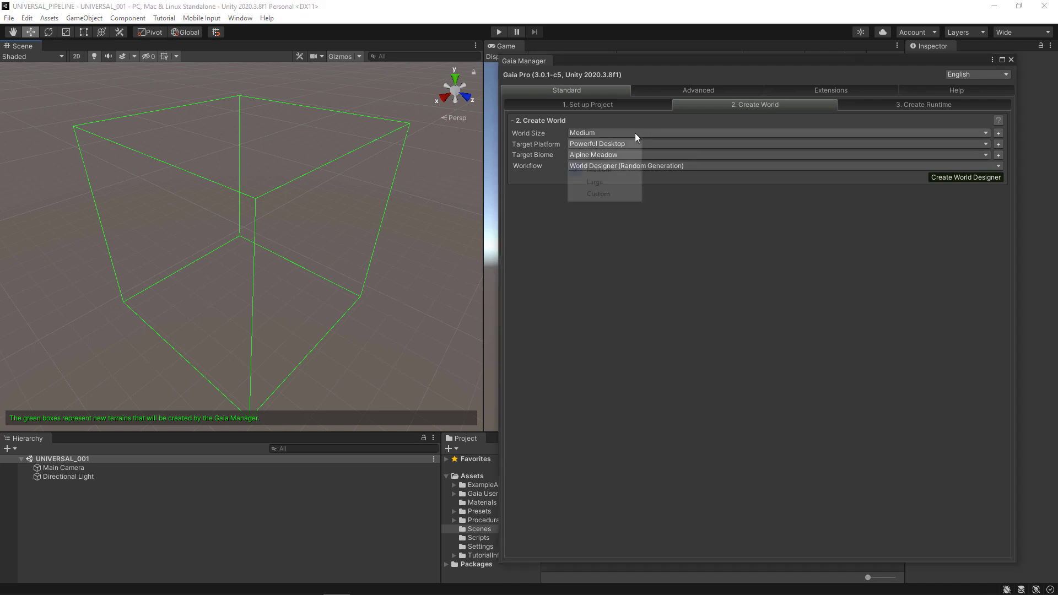
{"action": "left_click", "coordinate": [599, 146]}
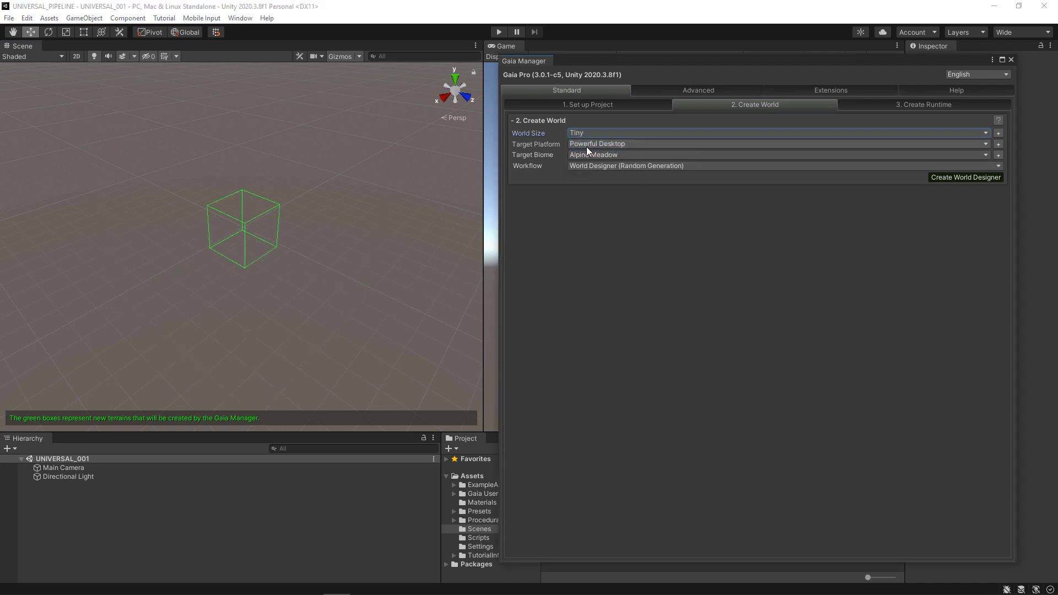
{"action": "left_click", "coordinate": [610, 133]}
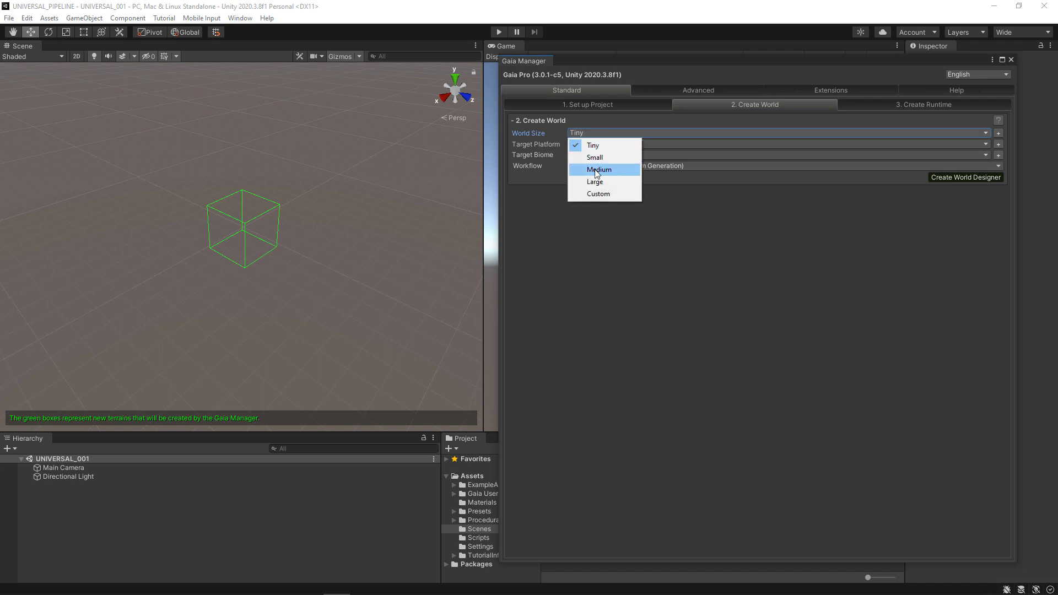
{"action": "left_click", "coordinate": [597, 159]}
{"action": "left_click", "coordinate": [608, 134]}
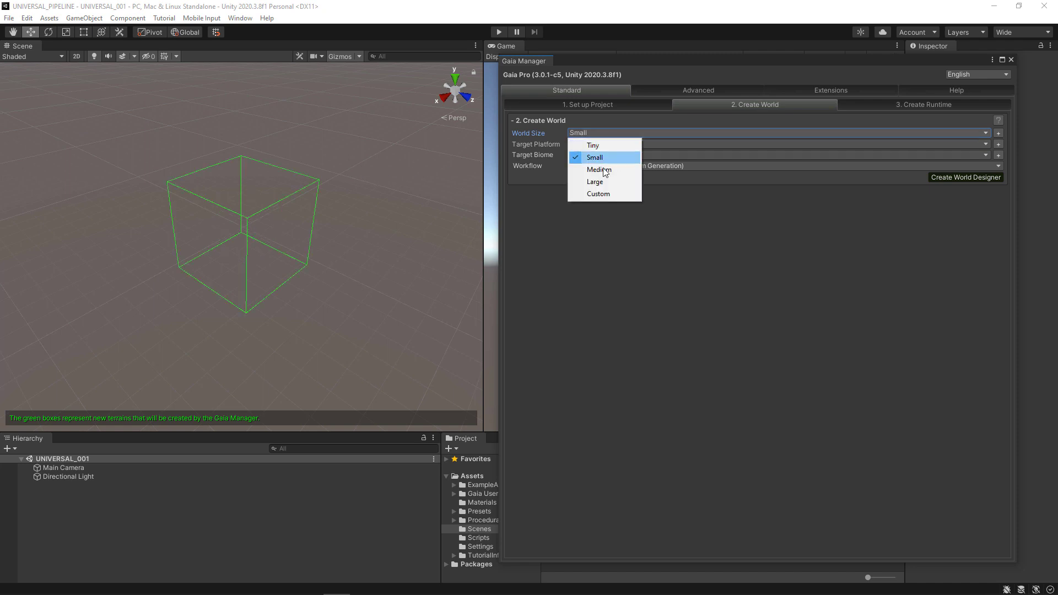
{"action": "left_click", "coordinate": [602, 171]}
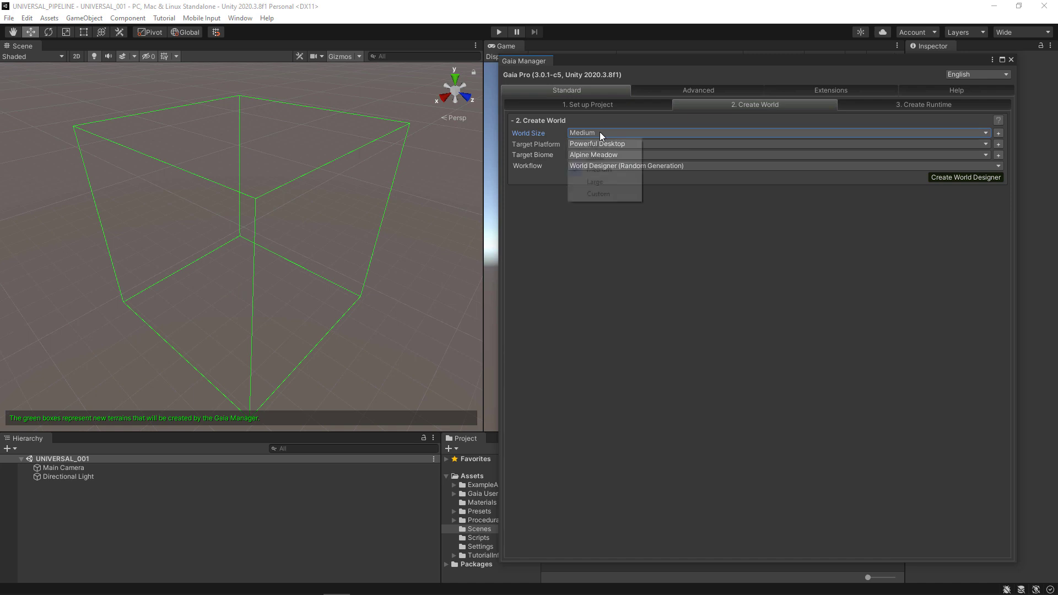
{"action": "left_click", "coordinate": [599, 132]}
{"action": "left_click", "coordinate": [594, 183]}
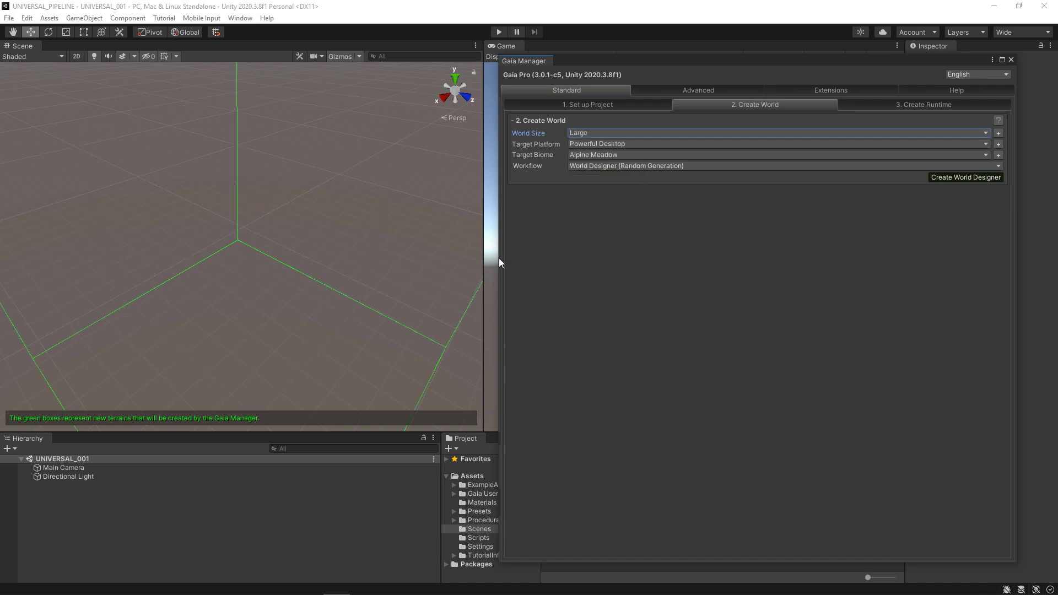
{"action": "scroll", "coordinate": [376, 264], "scroll_direction": "up", "scroll_amount": 3}
{"action": "scroll", "coordinate": [226, 228], "scroll_direction": "down", "scroll_amount": 3}
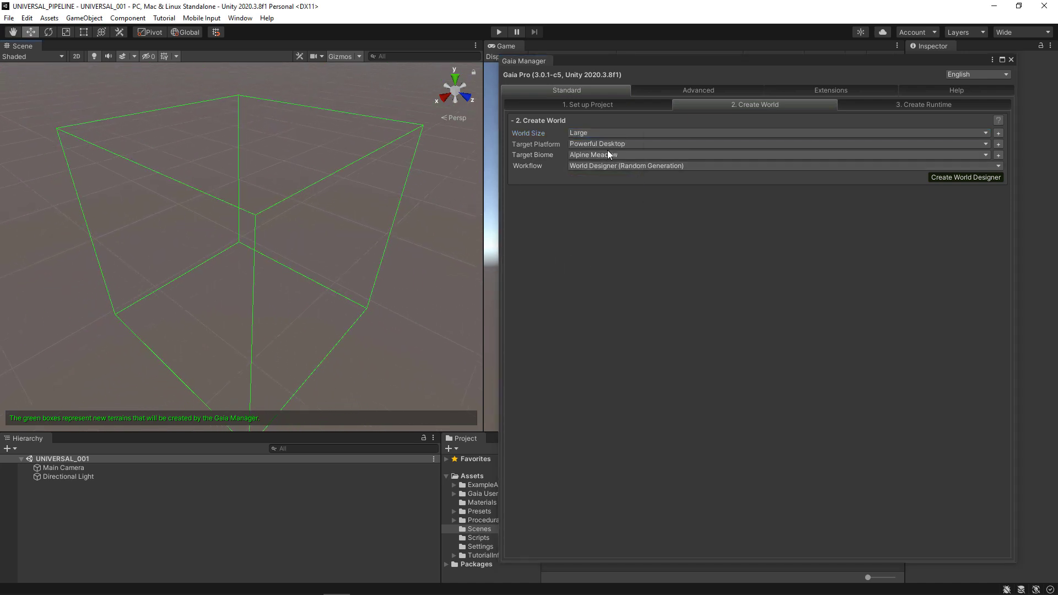
{"action": "left_click", "coordinate": [611, 133]}
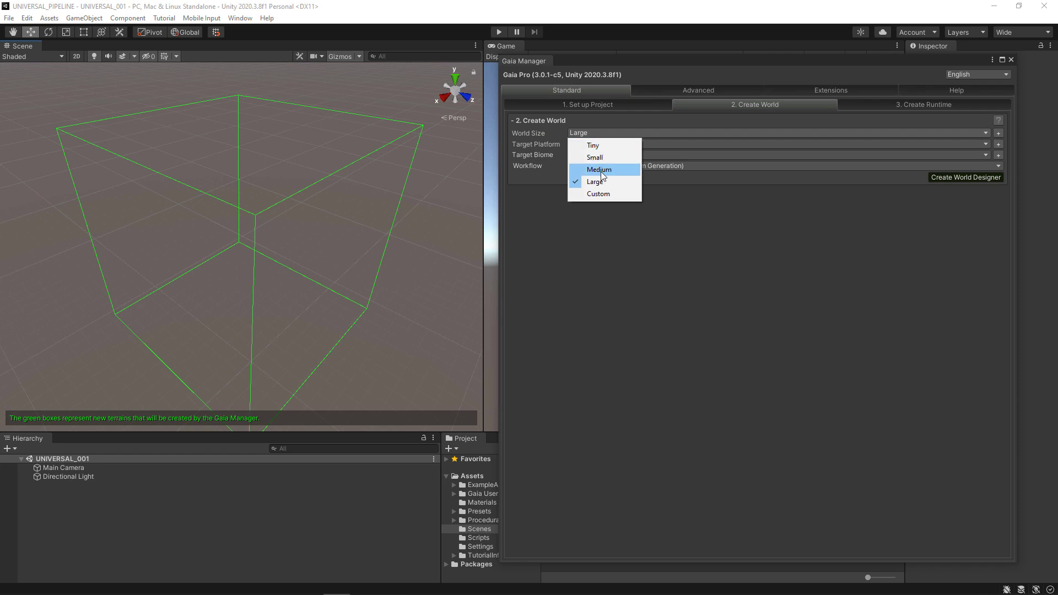
{"action": "left_click", "coordinate": [603, 170]}
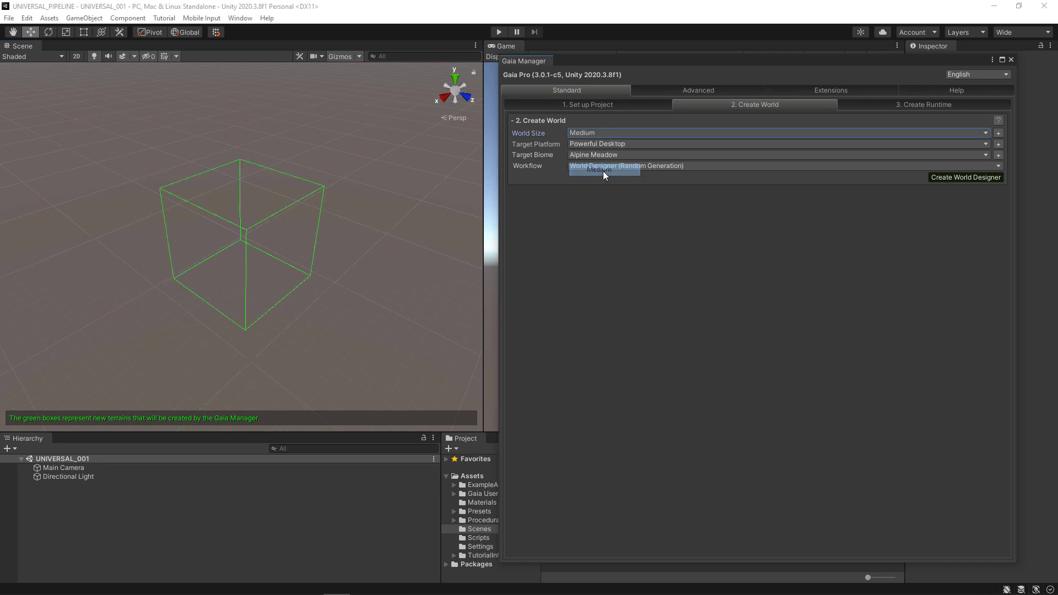
Step: Switch World Size to Custom with 3 X tiles and 3 Z tiles, and inspect the resulting terrain preview
{"action": "left_click", "coordinate": [618, 136]}
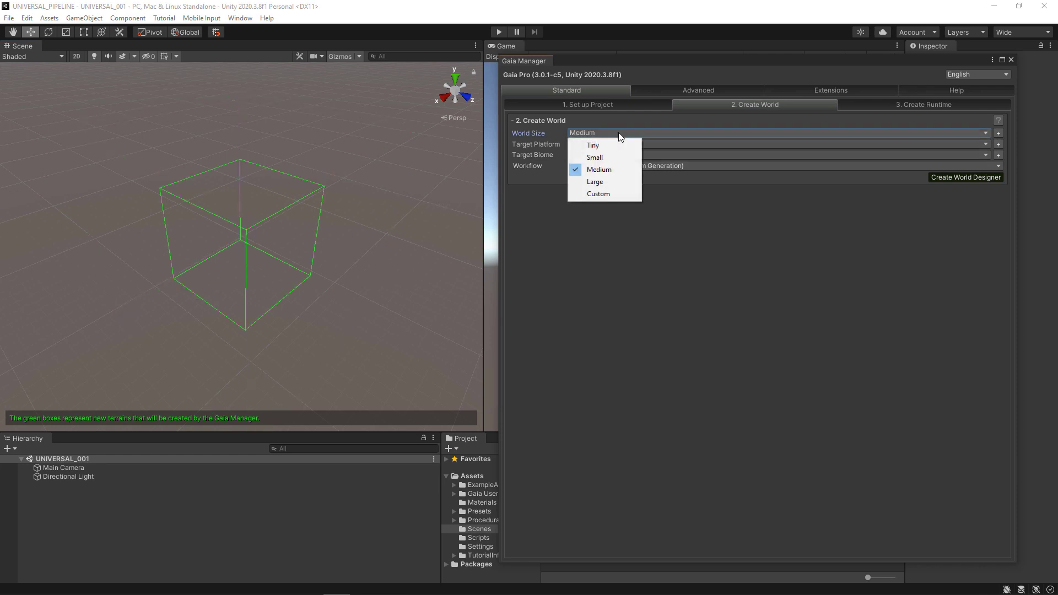
{"action": "left_click", "coordinate": [603, 195]}
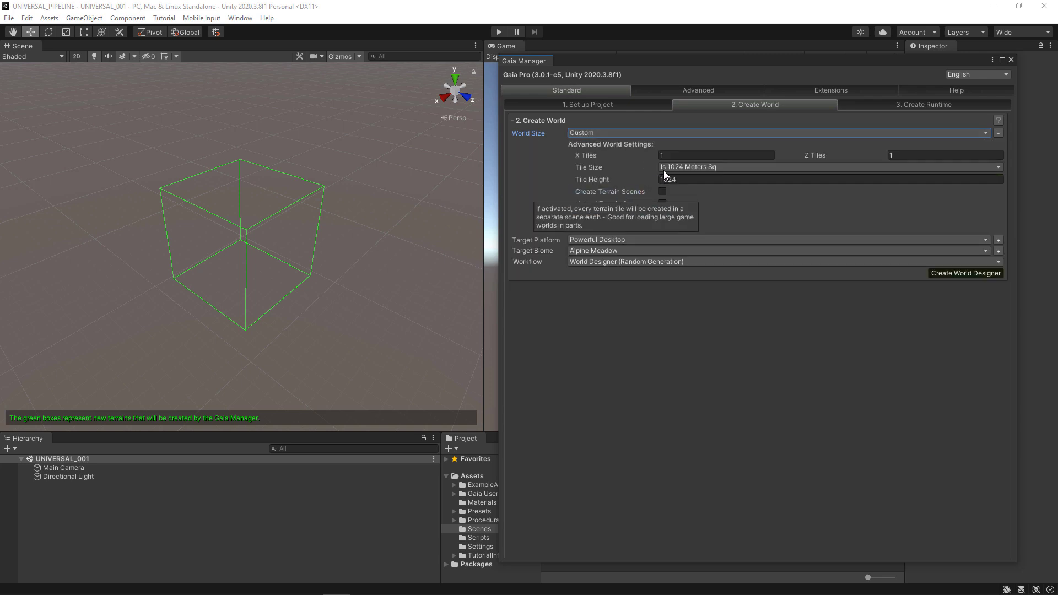
{"action": "left_click", "coordinate": [673, 155]}
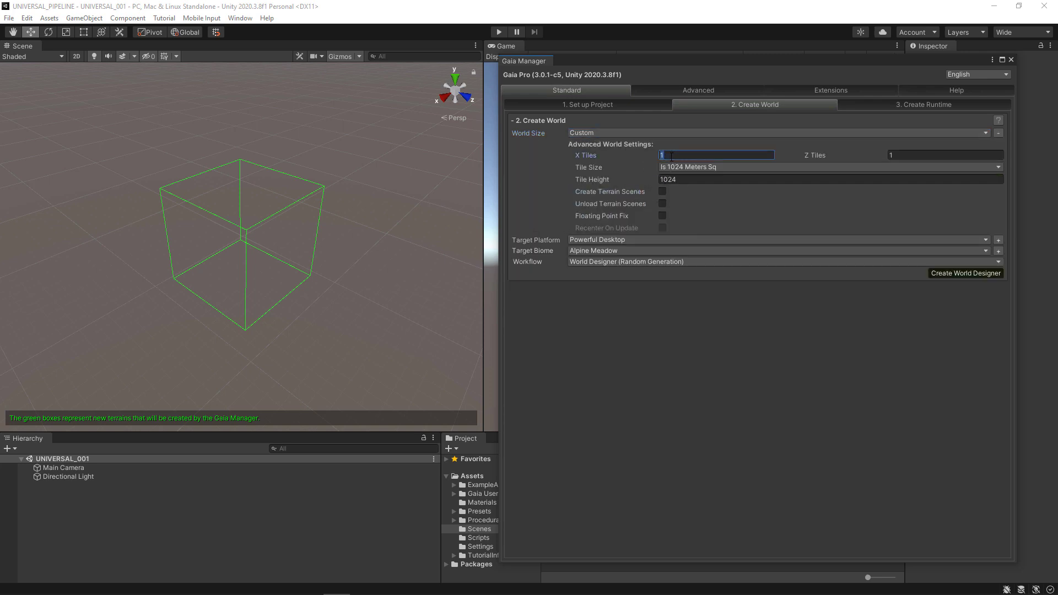
{"action": "type", "text": "3"}
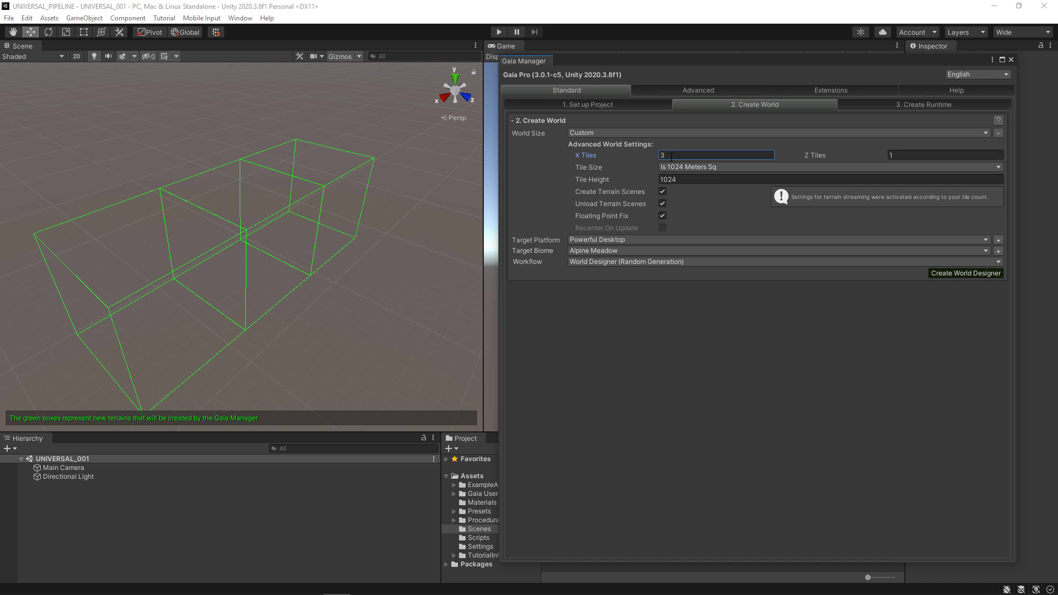
{"action": "left_click", "coordinate": [899, 156]}
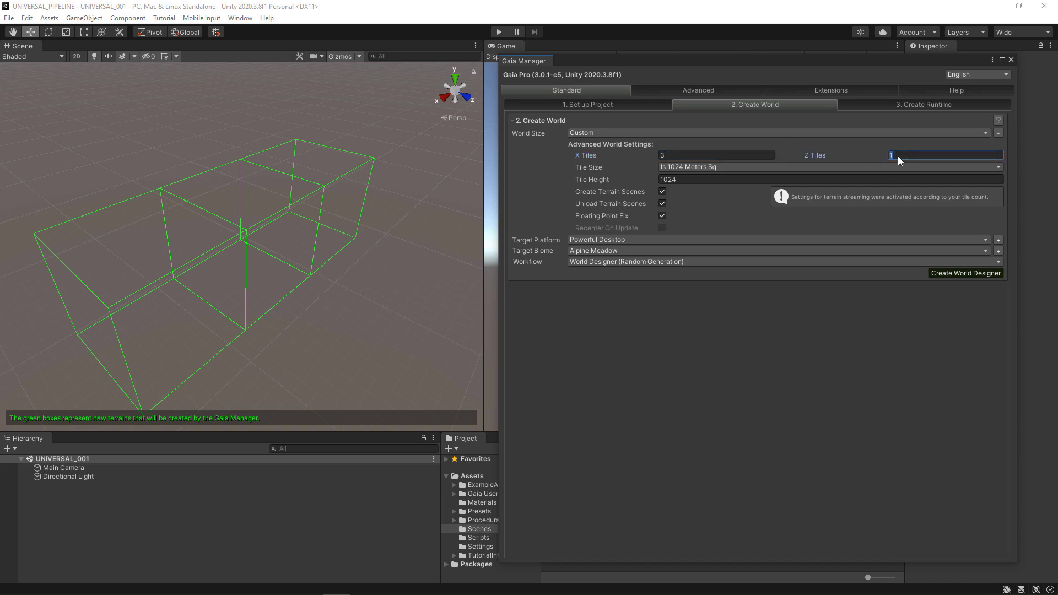
{"action": "type", "text": "3"}
{"action": "left_click_drag", "start_coordinate": [336, 261], "coordinate": [234, 267], "text": "alt"}
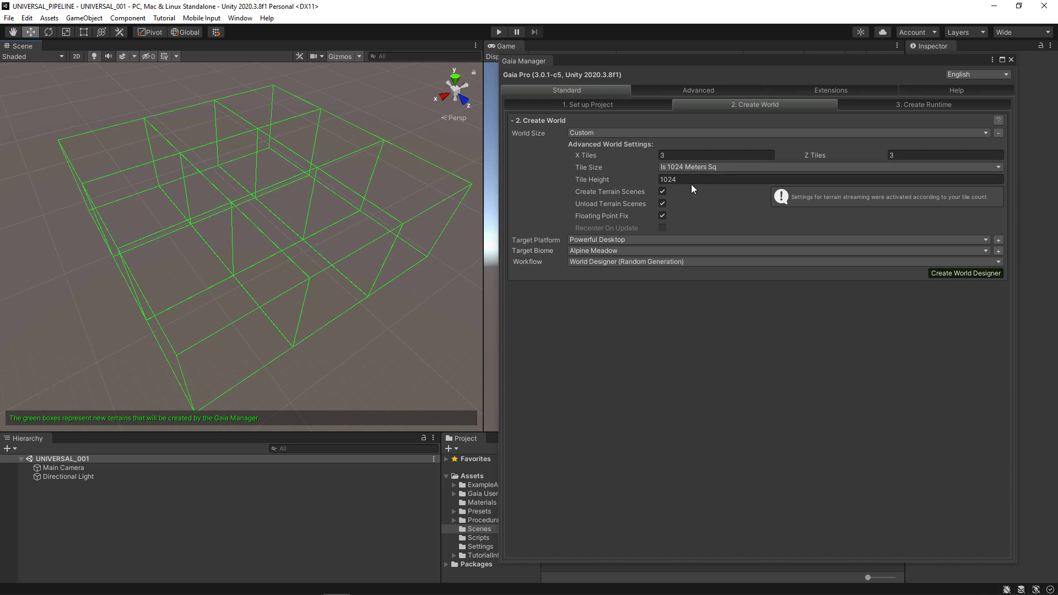
Step: Return the world to 1 X tile and 1 Z tile
{"action": "left_click", "coordinate": [675, 155]}
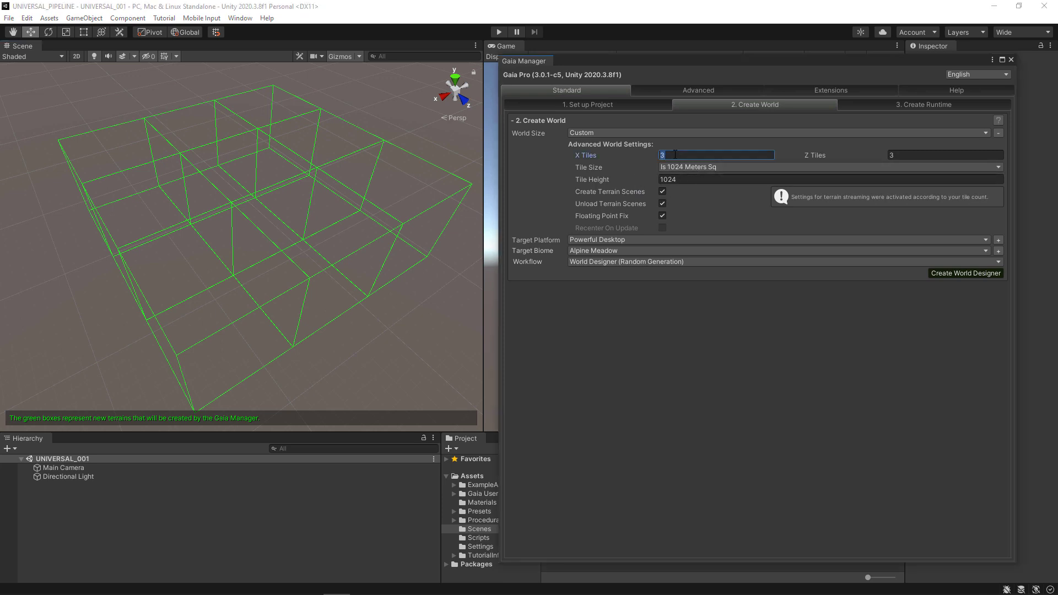
{"action": "type", "text": "1"}
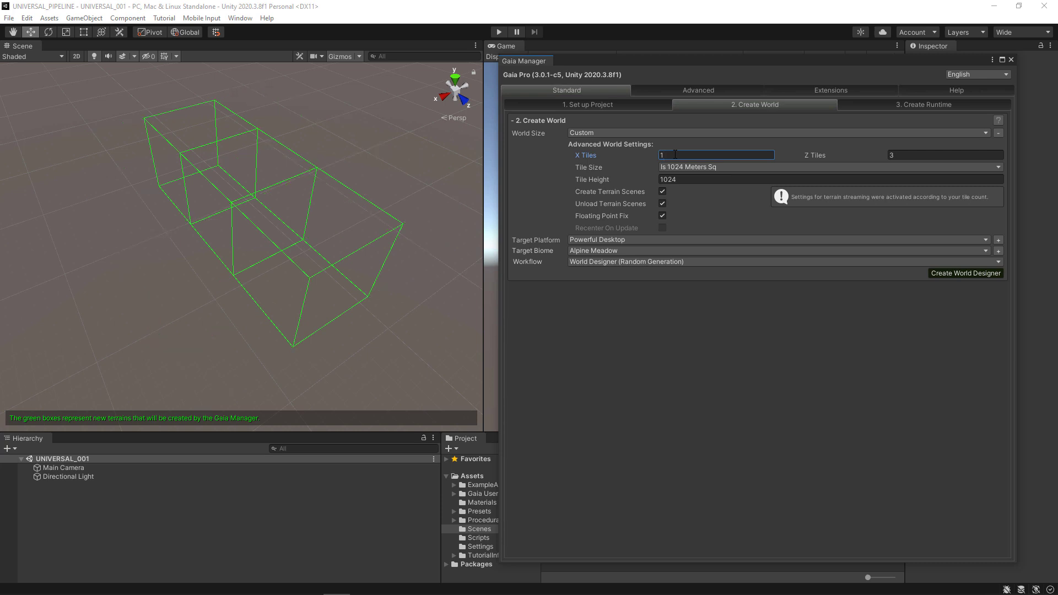
{"action": "left_click", "coordinate": [898, 155]}
{"action": "type", "text": "1"}
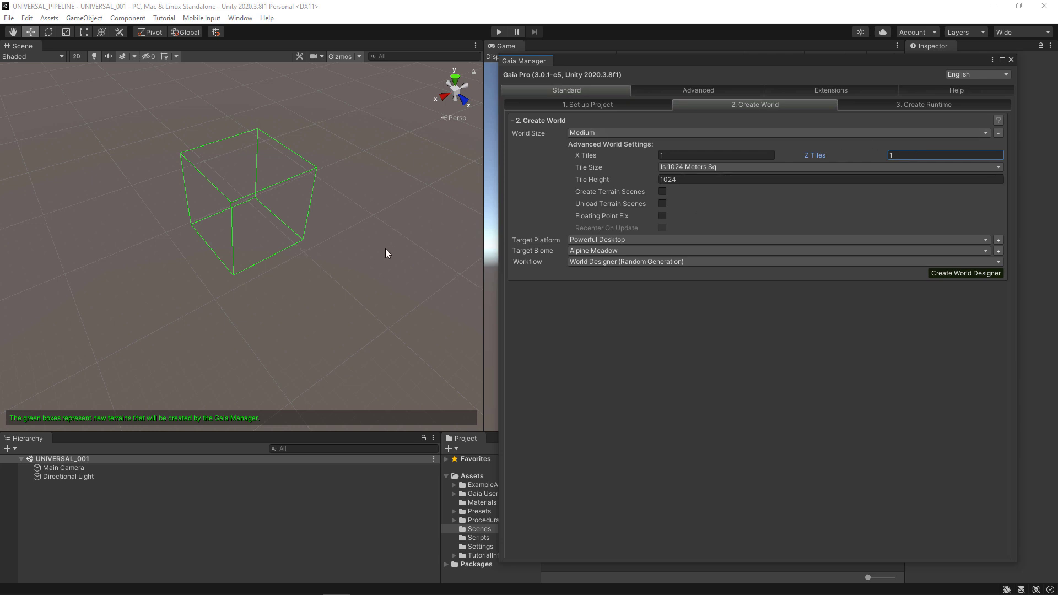
{"action": "key", "text": "w"}
{"action": "right_click_drag", "start_coordinate": [386, 249], "coordinate": [359, 303]}
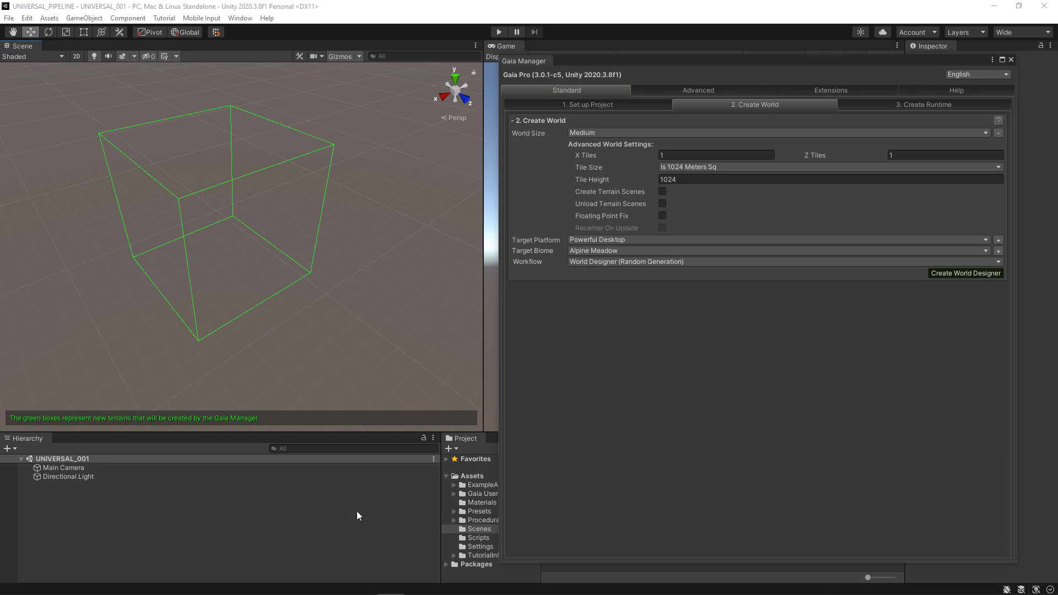
Step: Examine the Custom target platform's quality settings, restore Powerful Desktop, and collapse the advanced settings of Target Platform and World Size
{"action": "left_click", "coordinate": [600, 242]}
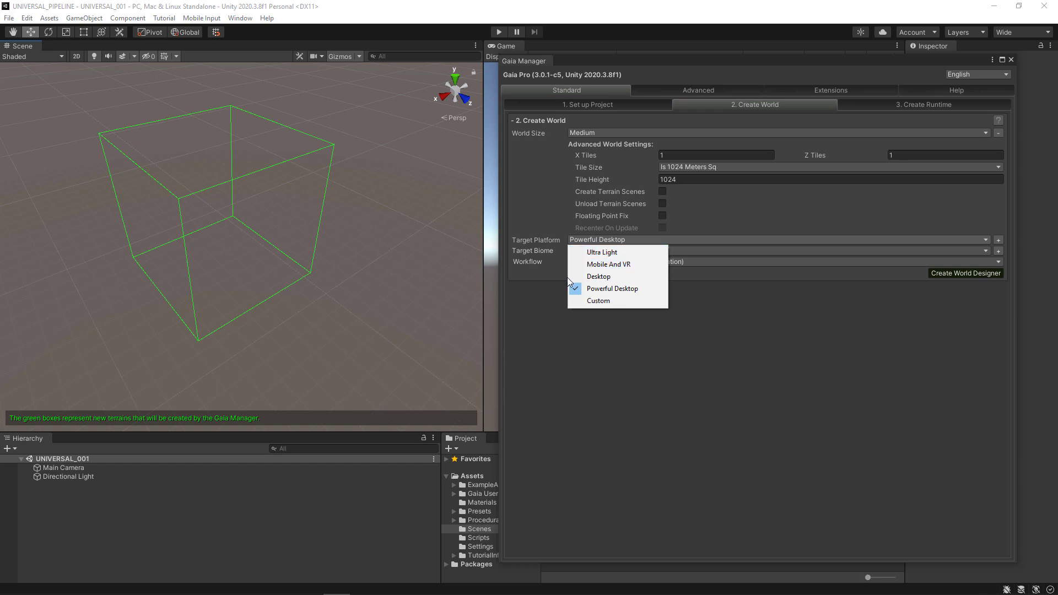
{"action": "left_click", "coordinate": [599, 302]}
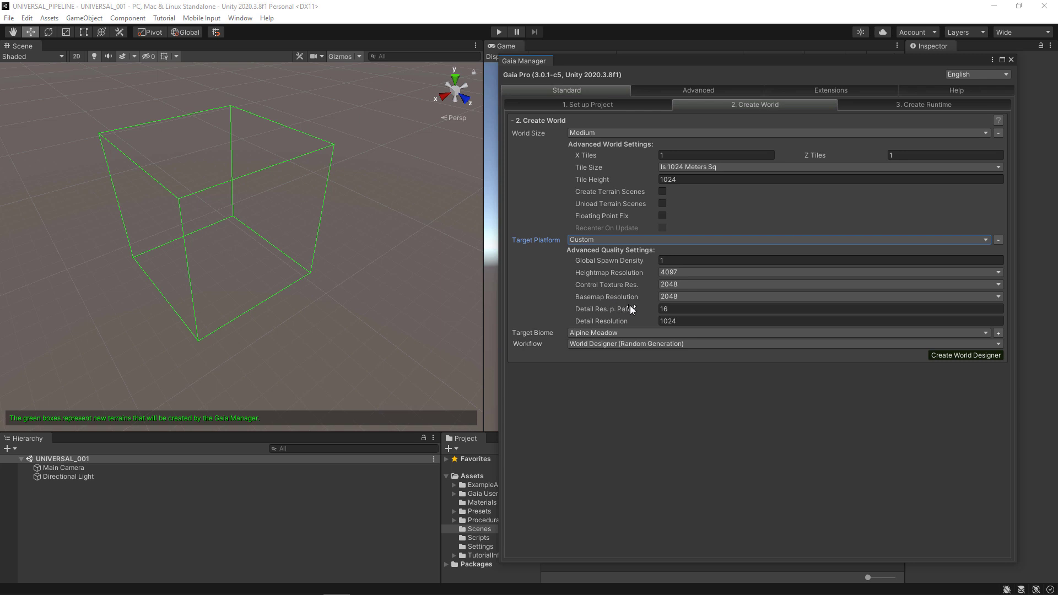
{"action": "left_click", "coordinate": [998, 240]}
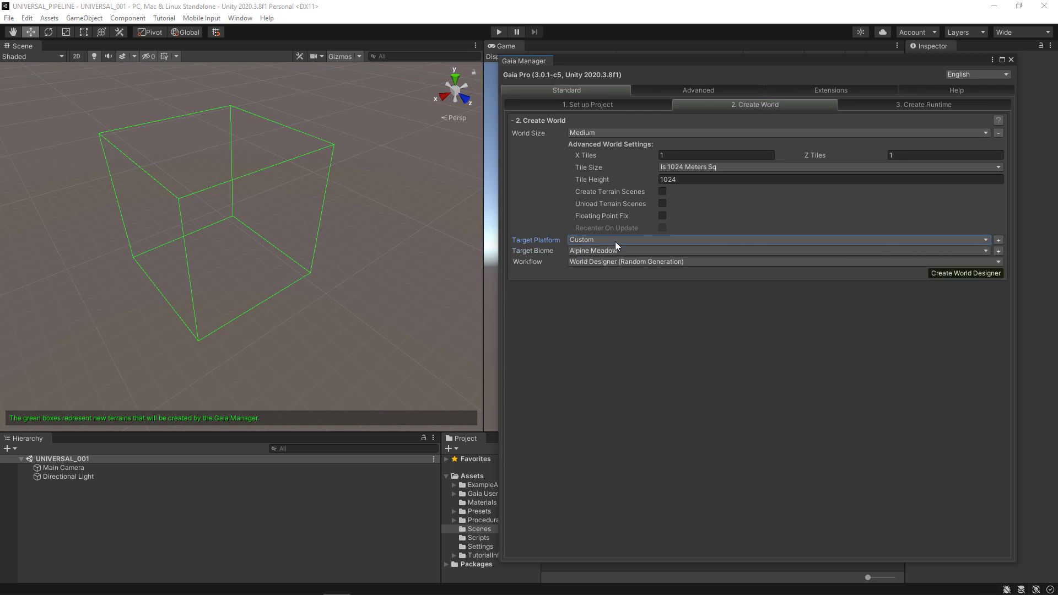
{"action": "left_click", "coordinate": [616, 239]}
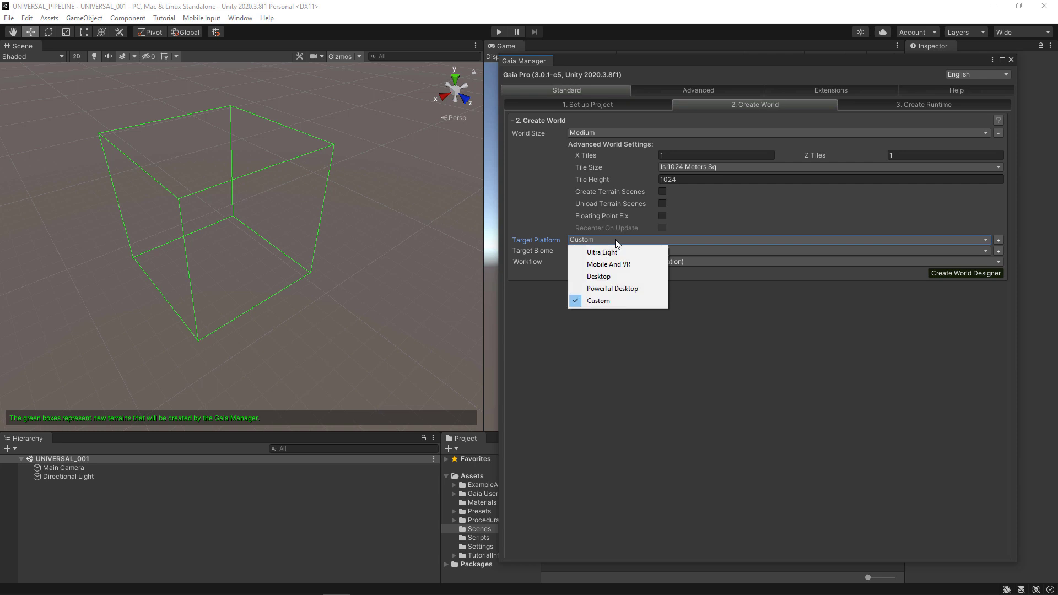
{"action": "left_click", "coordinate": [609, 287]}
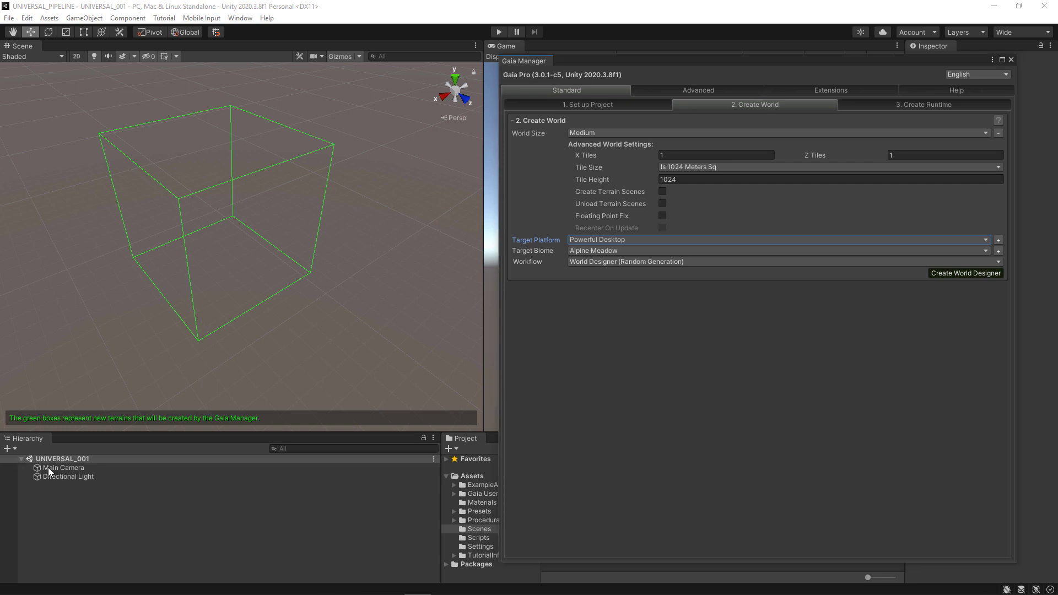
{"action": "left_click", "coordinate": [999, 134]}
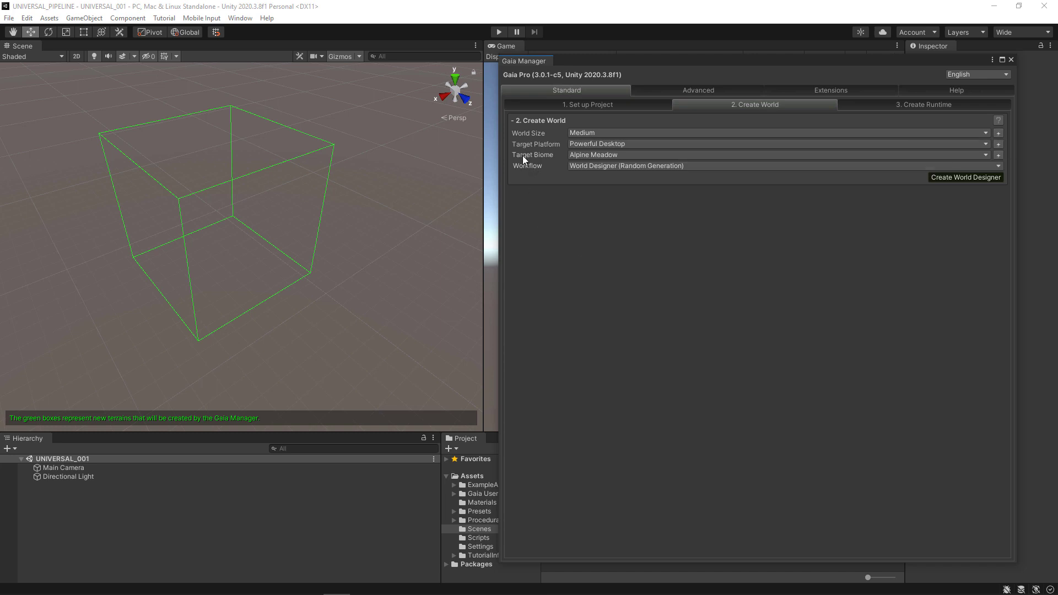
Step: Set the Target Biome to Giant Forest and examine its list of spawners, collapsing the list again
{"action": "left_click", "coordinate": [639, 158]}
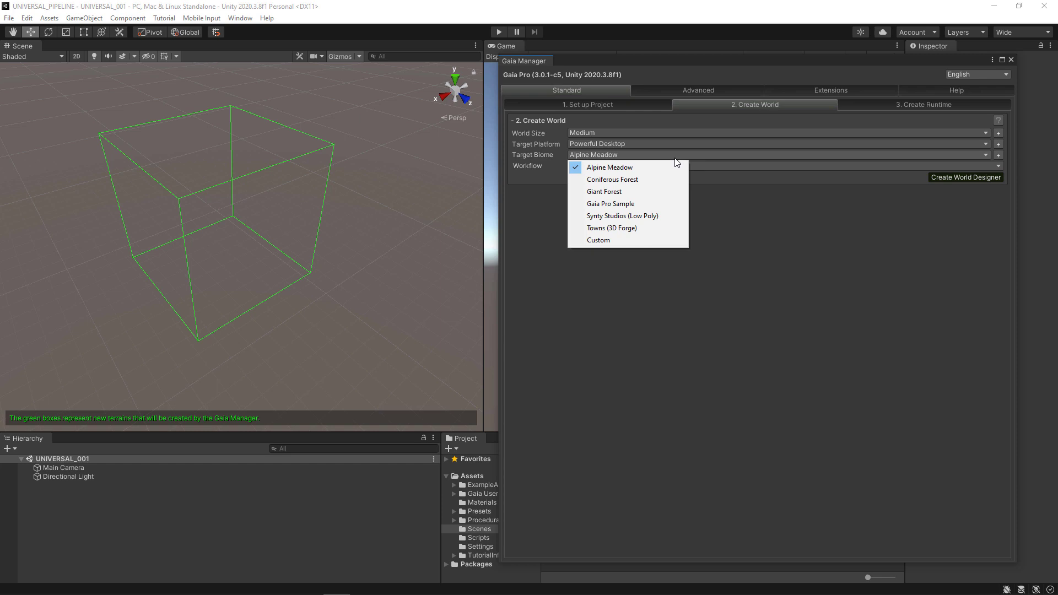
{"action": "left_click", "coordinate": [637, 191]}
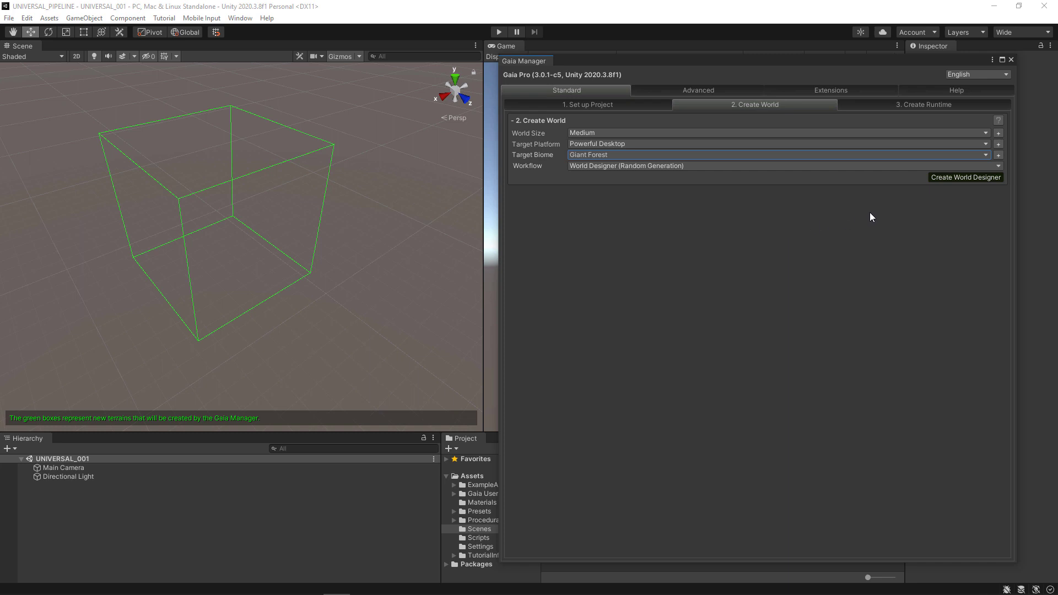
{"action": "left_click", "coordinate": [998, 155]}
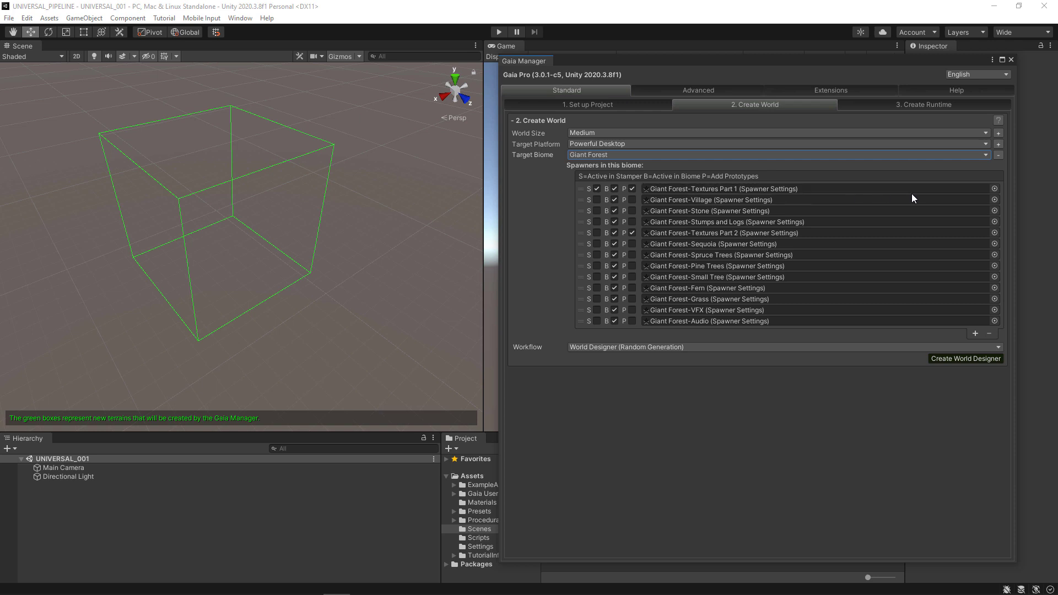
{"action": "left_click", "coordinate": [999, 155]}
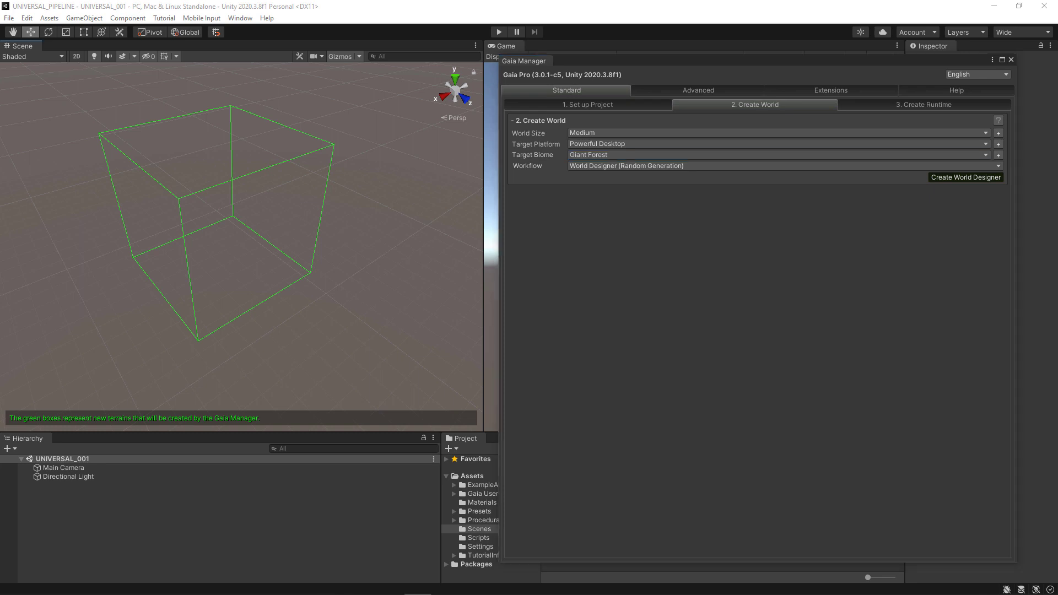
Step: Keep the World Designer (Random Generation) workflow and create the world designer
{"action": "left_click_drag", "start_coordinate": [728, 563], "coordinate": [689, 275]}
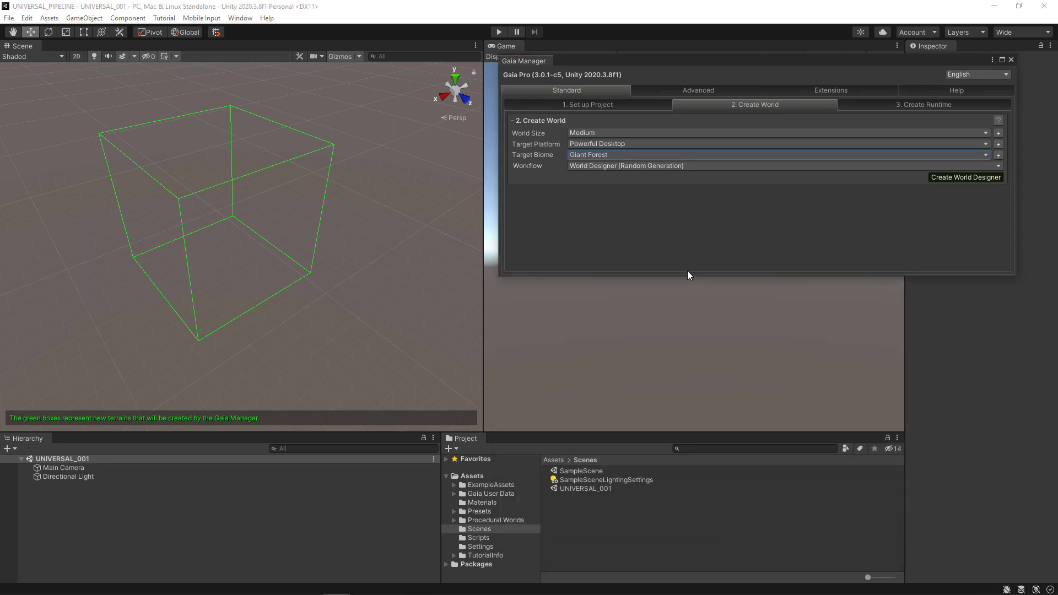
{"action": "left_click", "coordinate": [589, 166]}
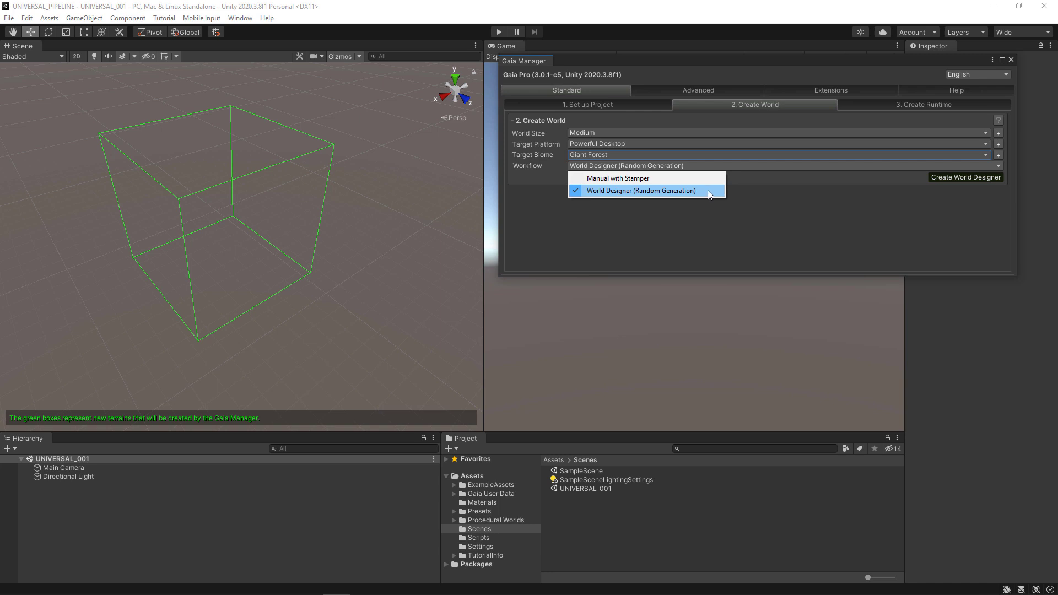
{"action": "left_click", "coordinate": [744, 206]}
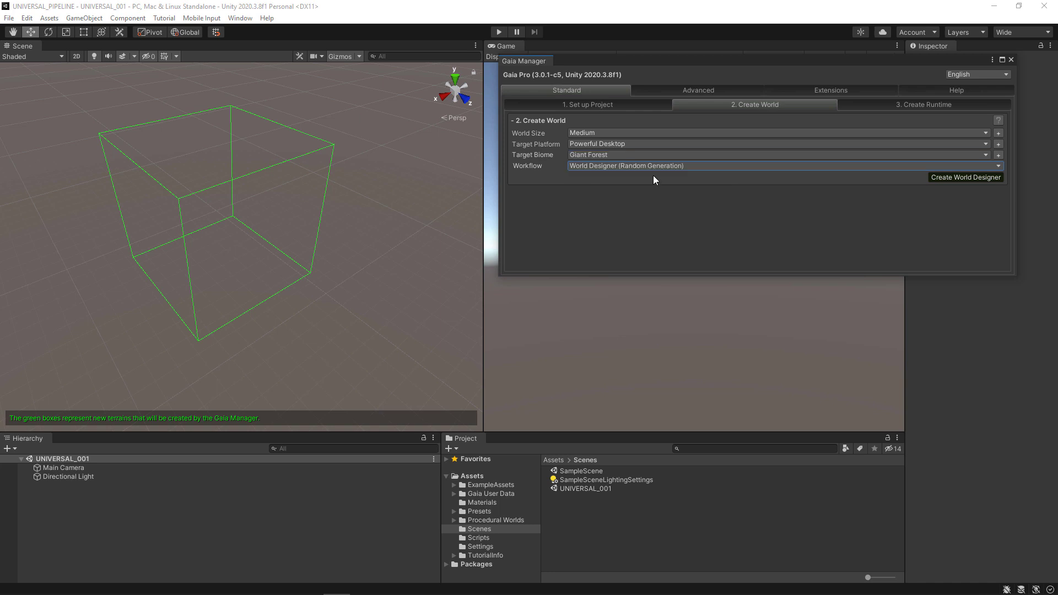
{"action": "left_click", "coordinate": [962, 177]}
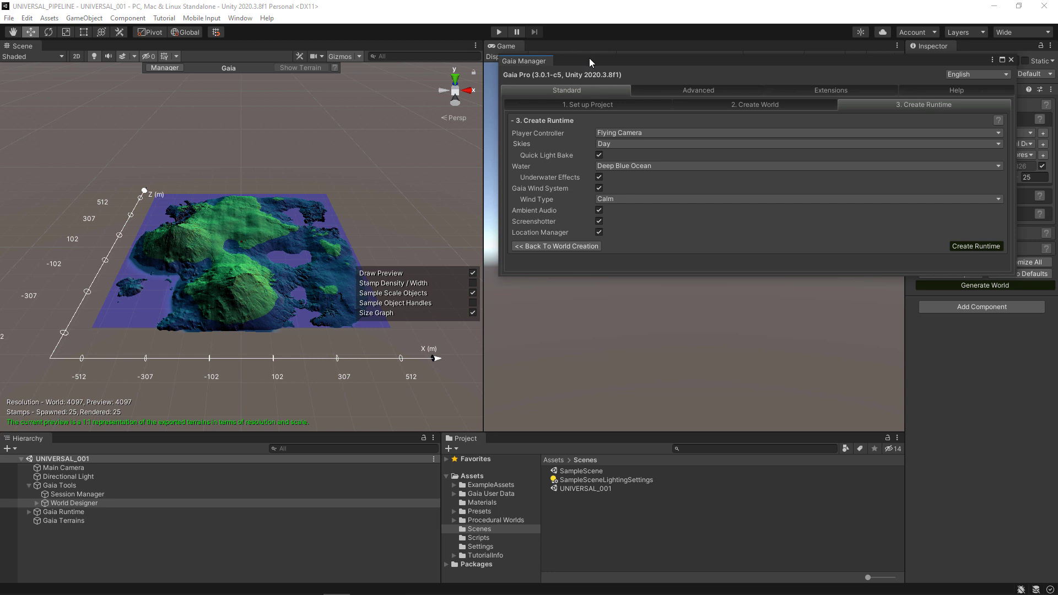
Step: Clear the Gaia Manager out of the way, widen the Scene view, and examine the terrain preview from several angles
{"action": "left_click_drag", "start_coordinate": [590, 60], "coordinate": [560, 460]}
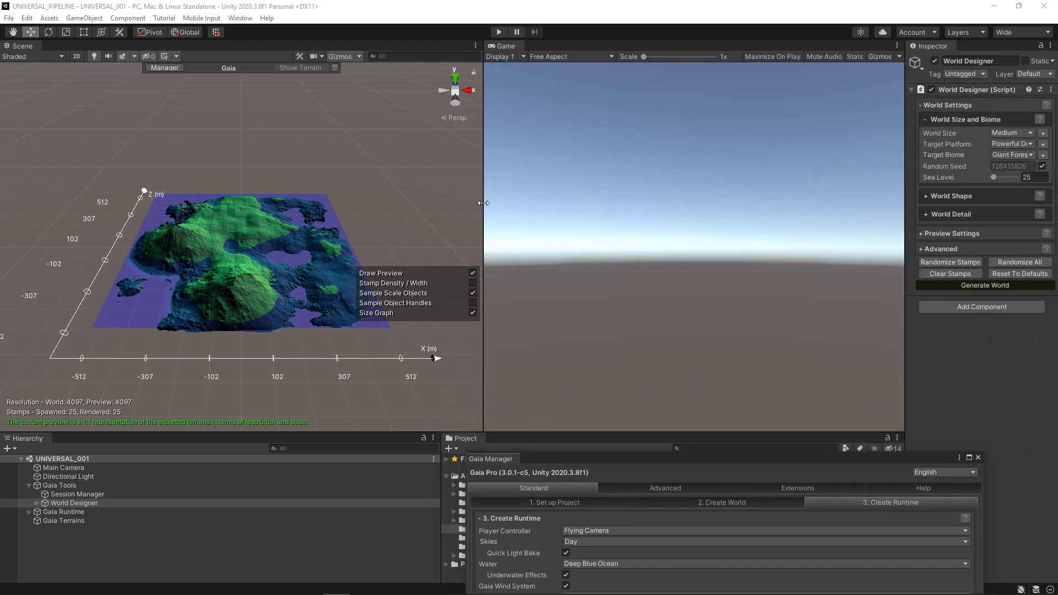
{"action": "left_click_drag", "start_coordinate": [483, 203], "coordinate": [724, 217]}
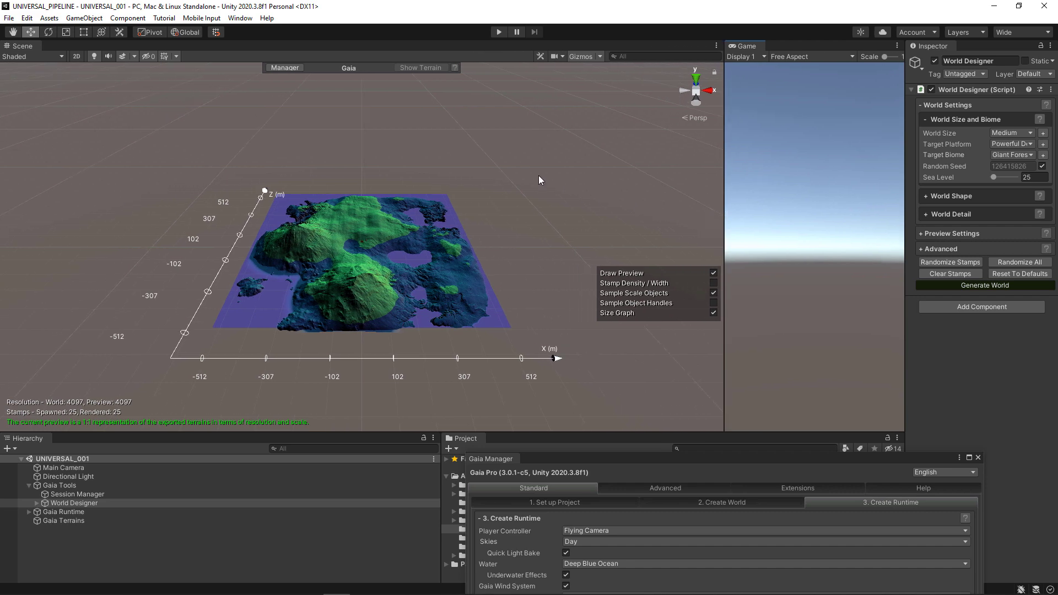
{"action": "right_click_drag", "start_coordinate": [307, 254], "coordinate": [522, 303], "text": "alt"}
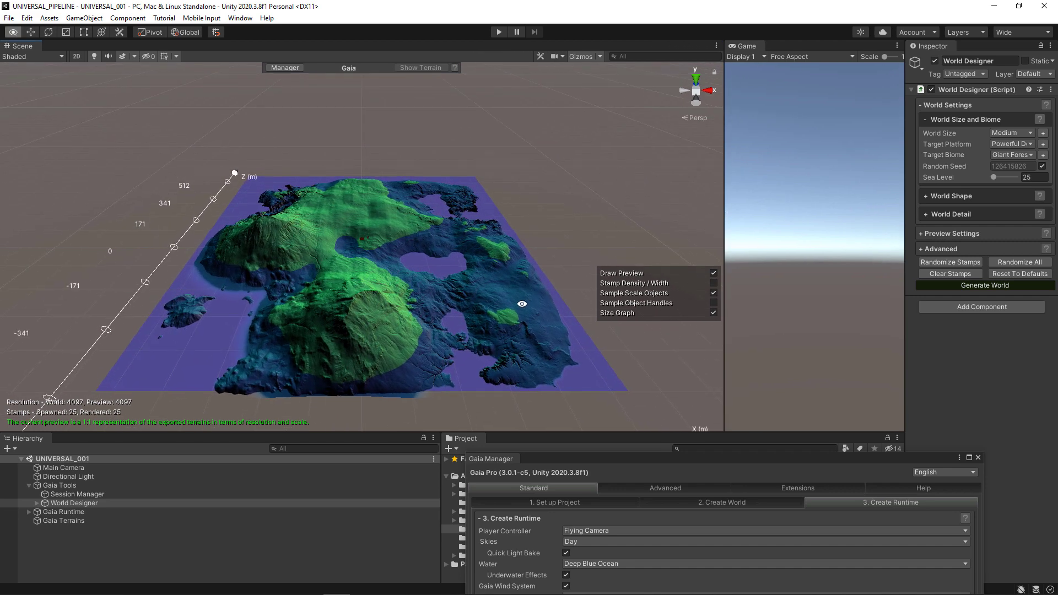
{"action": "left_click_drag", "start_coordinate": [522, 304], "coordinate": [516, 270], "text": "alt"}
{"action": "middle_click_drag", "start_coordinate": [466, 257], "coordinate": [500, 255], "text": "alt"}
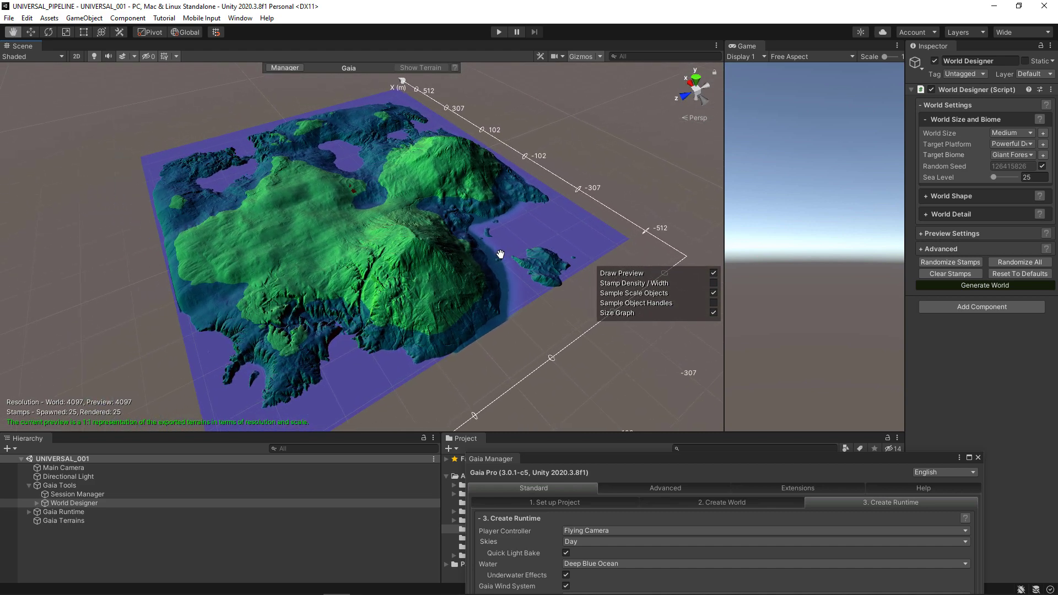
{"action": "scroll", "coordinate": [459, 258], "scroll_direction": "up", "scroll_amount": 1}
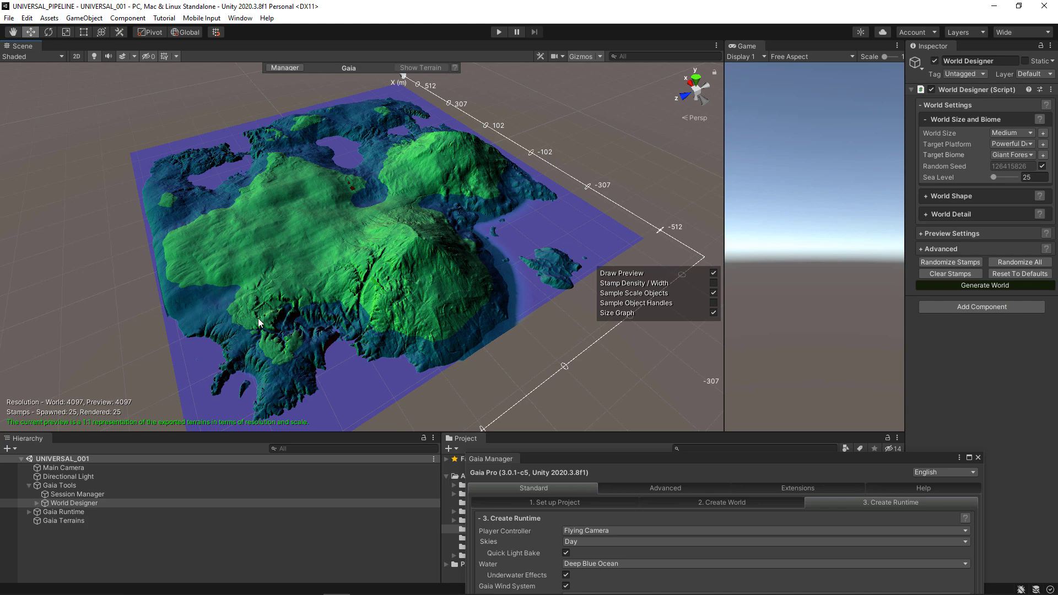
{"action": "left_click_drag", "start_coordinate": [284, 318], "coordinate": [465, 312], "text": "alt"}
{"action": "middle_click_drag", "start_coordinate": [465, 313], "coordinate": [420, 313], "text": "alt"}
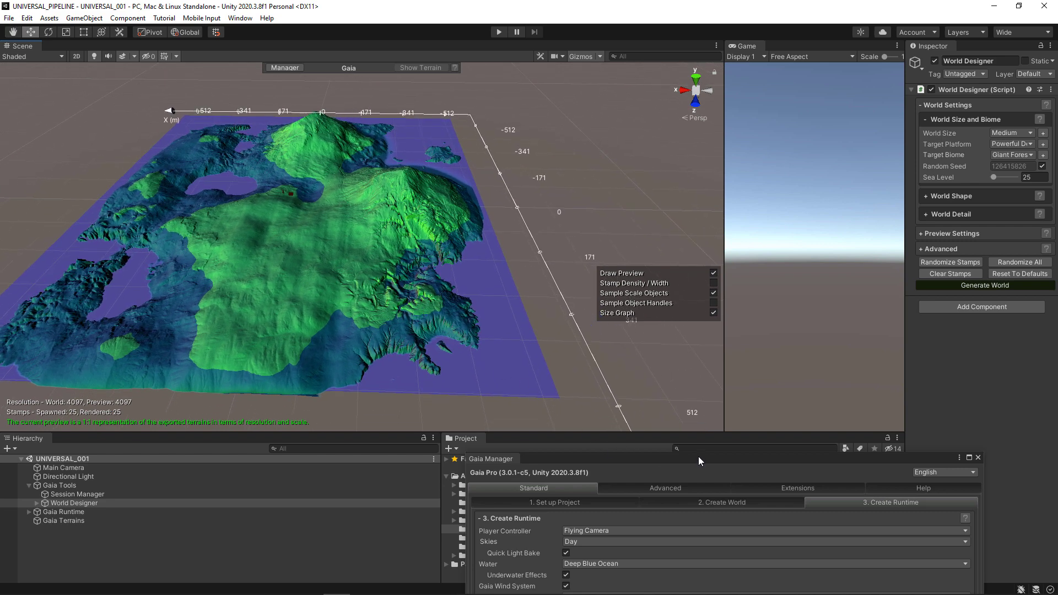
Step: Review the Gaia Manager's Create World and Create Runtime pages, then check the World Designer's Preview Settings and Advanced sections
{"action": "left_click_drag", "start_coordinate": [609, 458], "coordinate": [427, 87]}
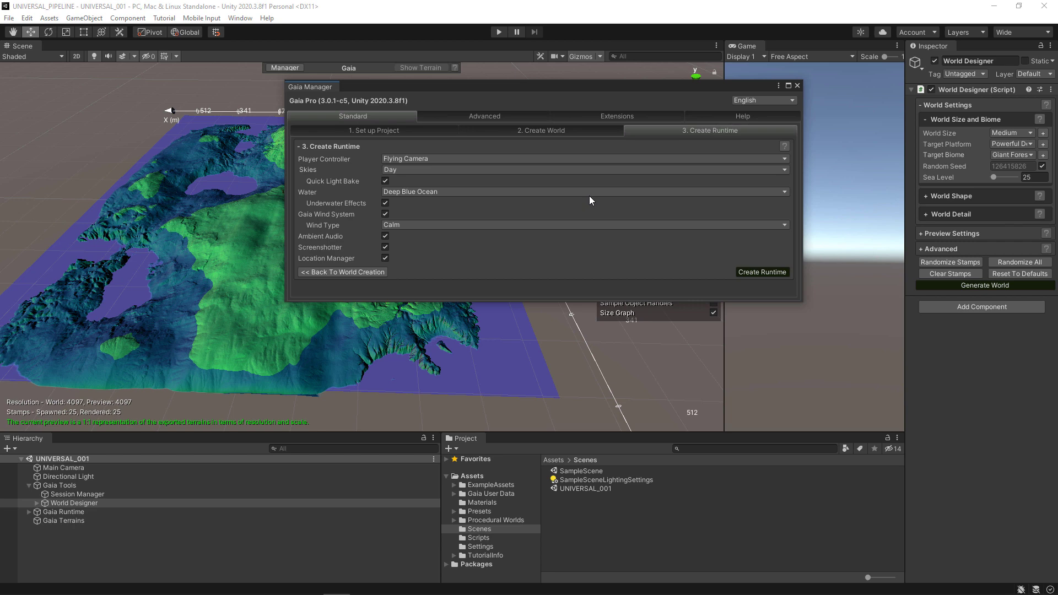
{"action": "left_click", "coordinate": [546, 130]}
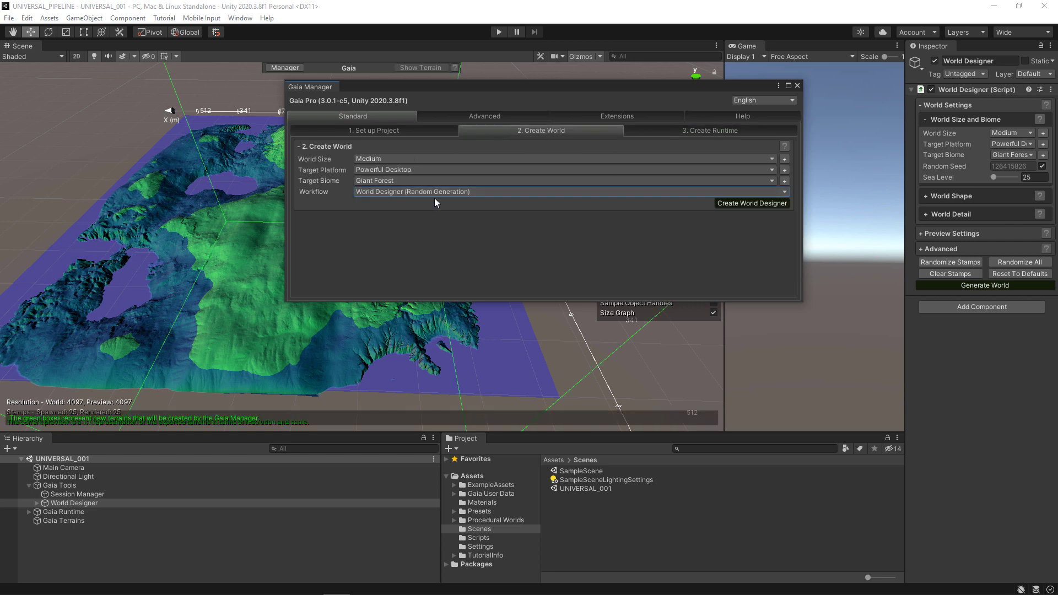
{"action": "left_click", "coordinate": [690, 131]}
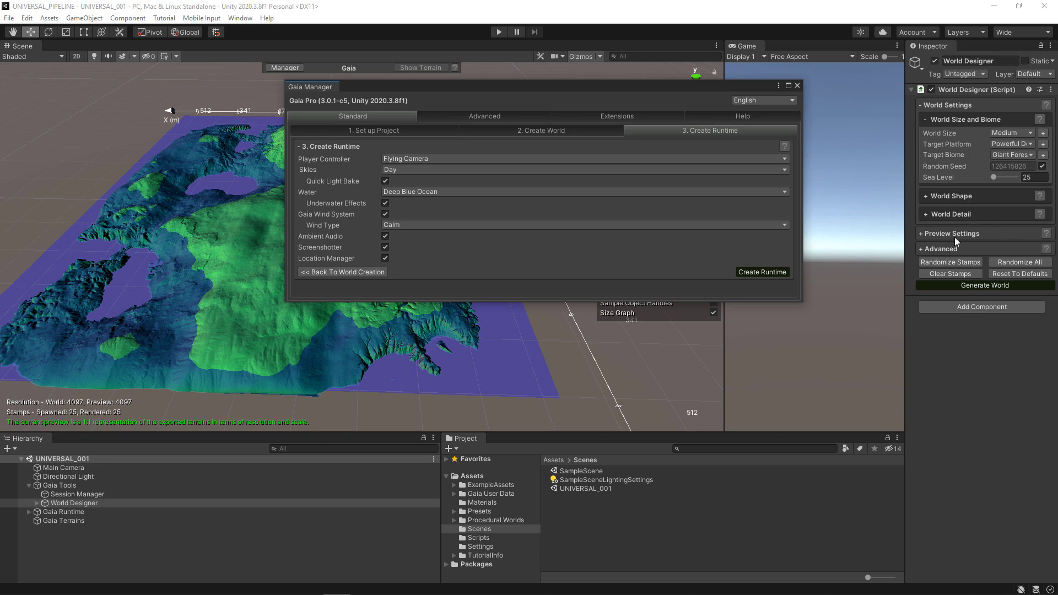
{"action": "left_click", "coordinate": [922, 233]}
{"action": "left_click", "coordinate": [921, 233]}
{"action": "left_click", "coordinate": [919, 249]}
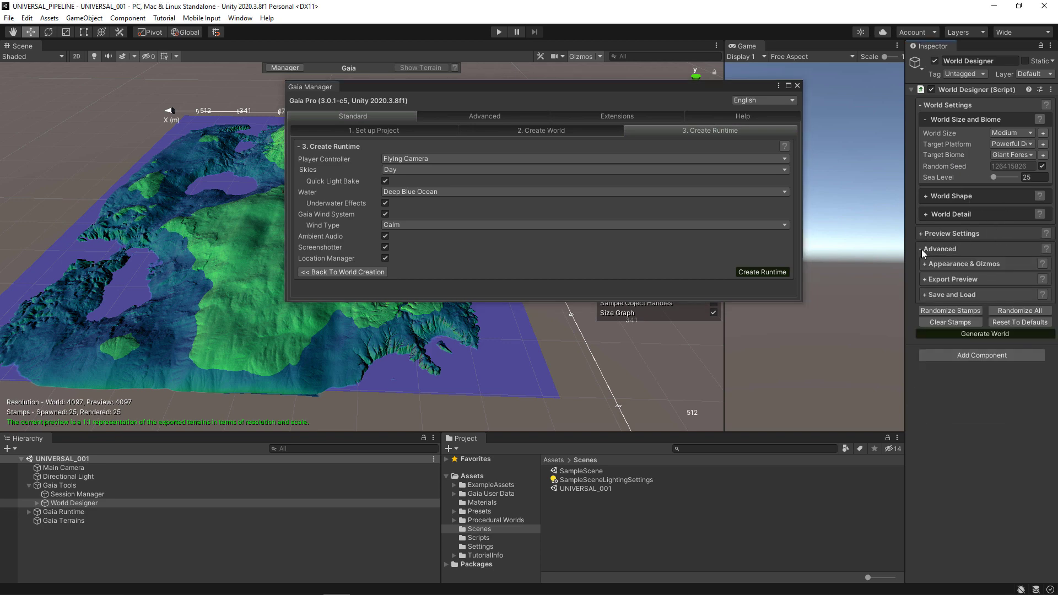
{"action": "left_click", "coordinate": [921, 249]}
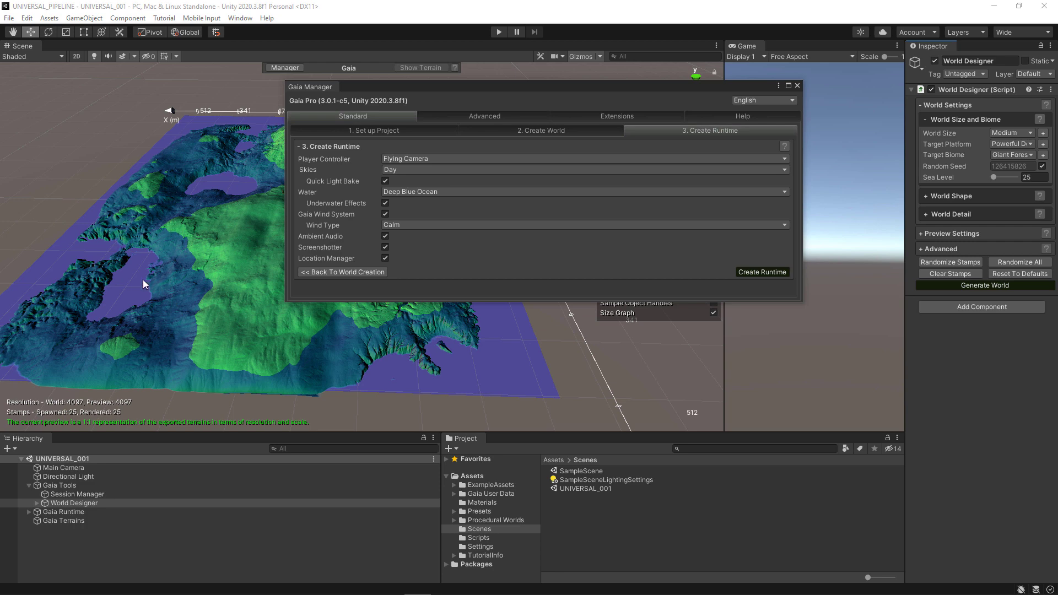
Step: Save the UNIVERSAL_001 scene and the project
{"action": "left_click", "coordinate": [10, 18]}
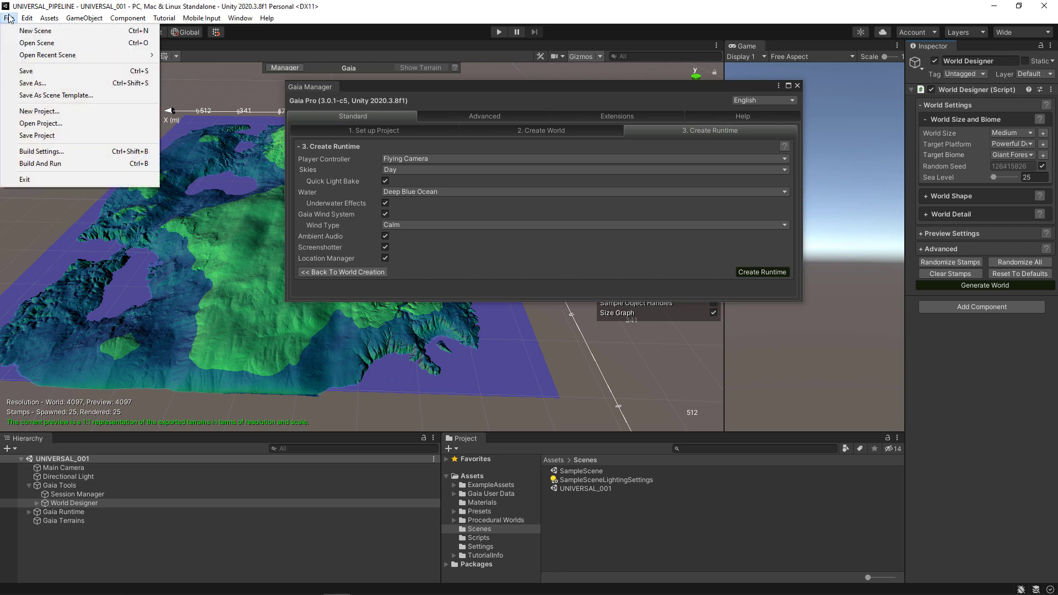
{"action": "left_click", "coordinate": [38, 71]}
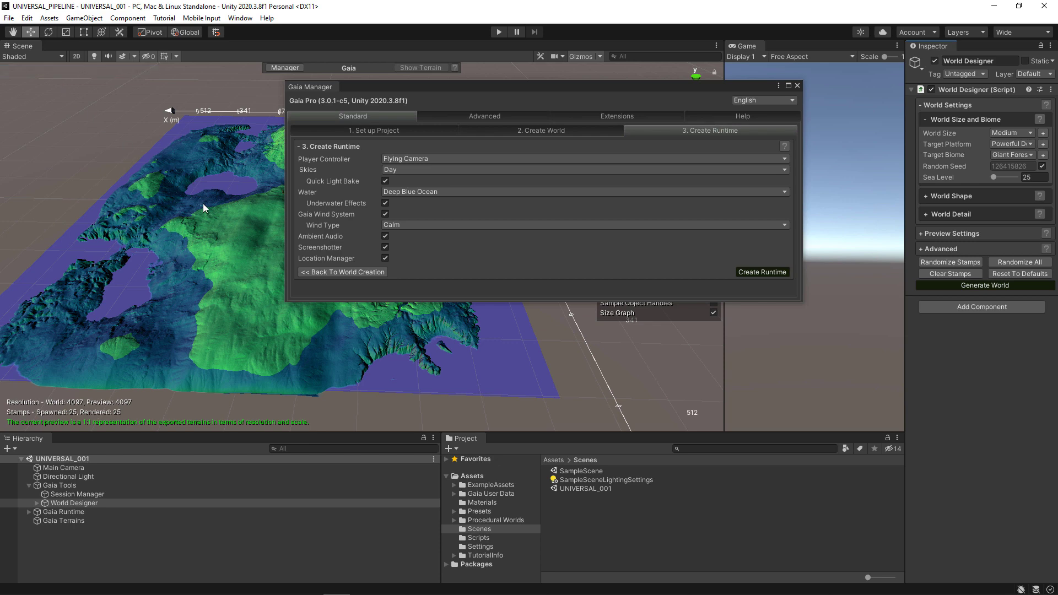
{"action": "left_click", "coordinate": [10, 18]}
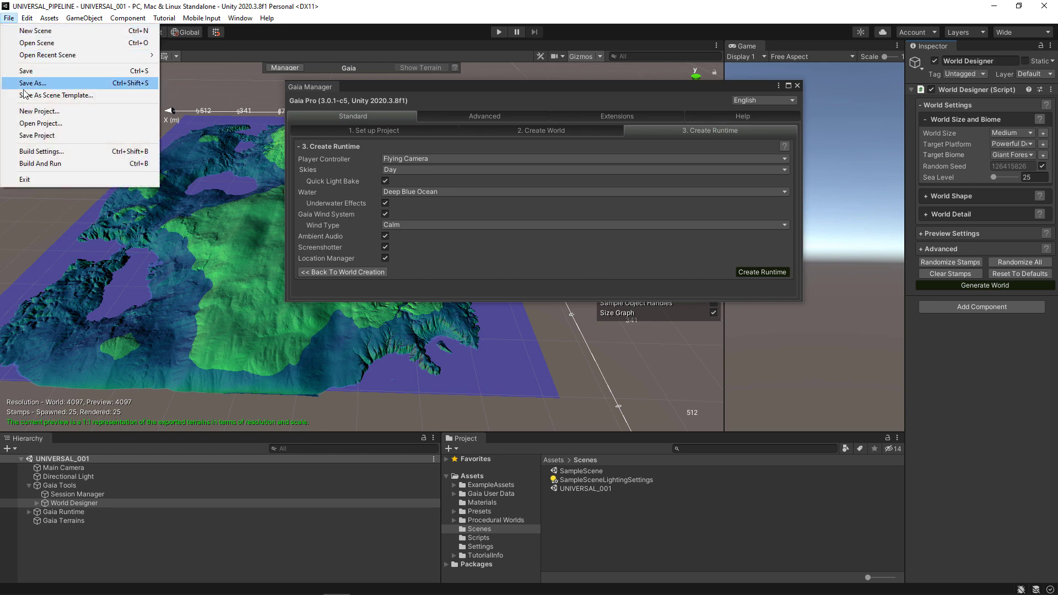
{"action": "left_click", "coordinate": [69, 138]}
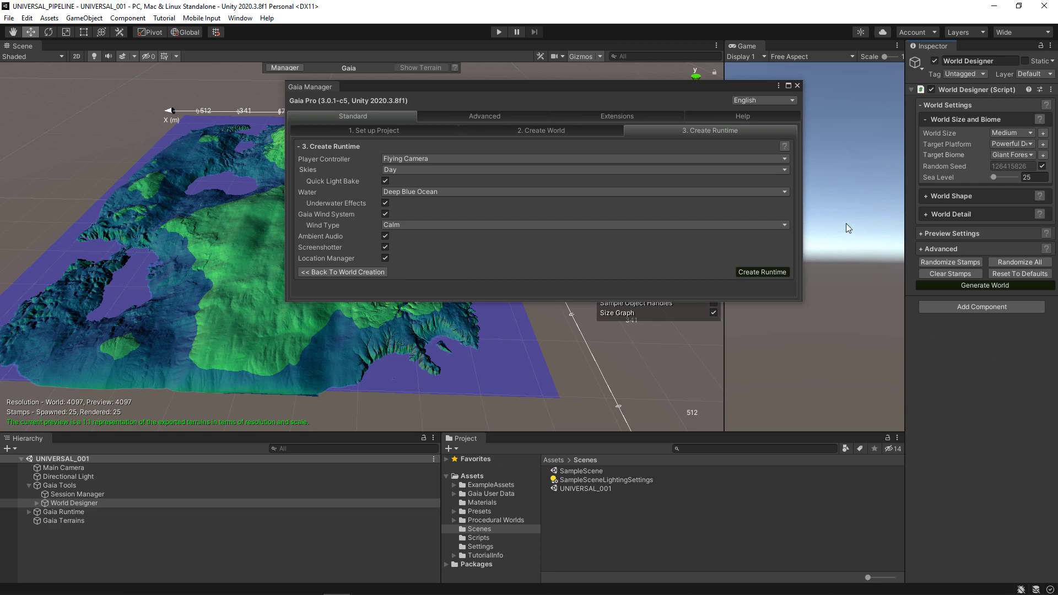
Step: Close the Gaia Manager and randomize the World Designer's stamps repeatedly to get a different island layout
{"action": "left_click", "coordinate": [797, 86]}
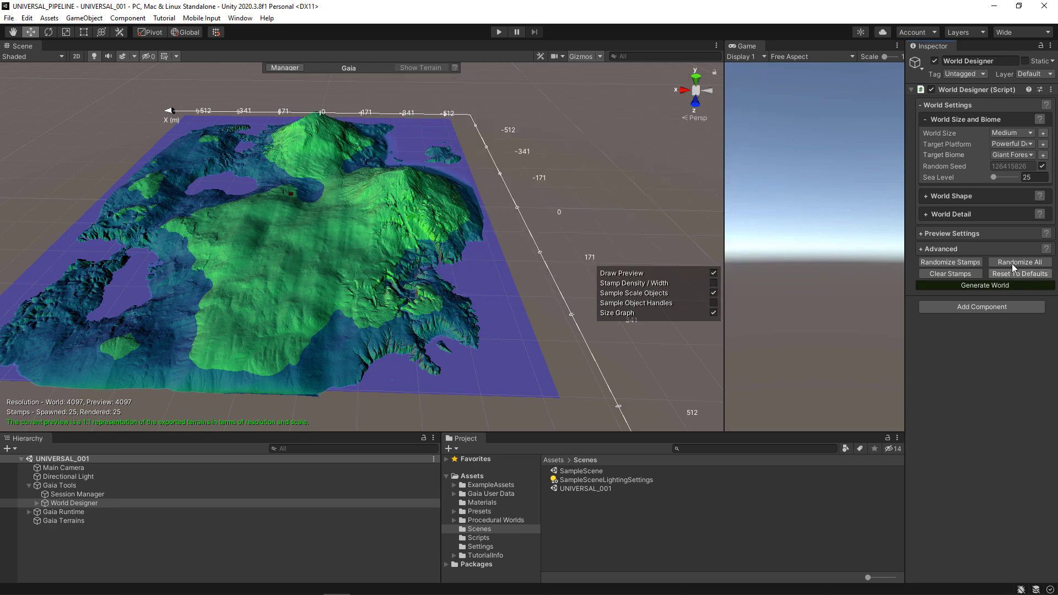
{"action": "left_click", "coordinate": [952, 264]}
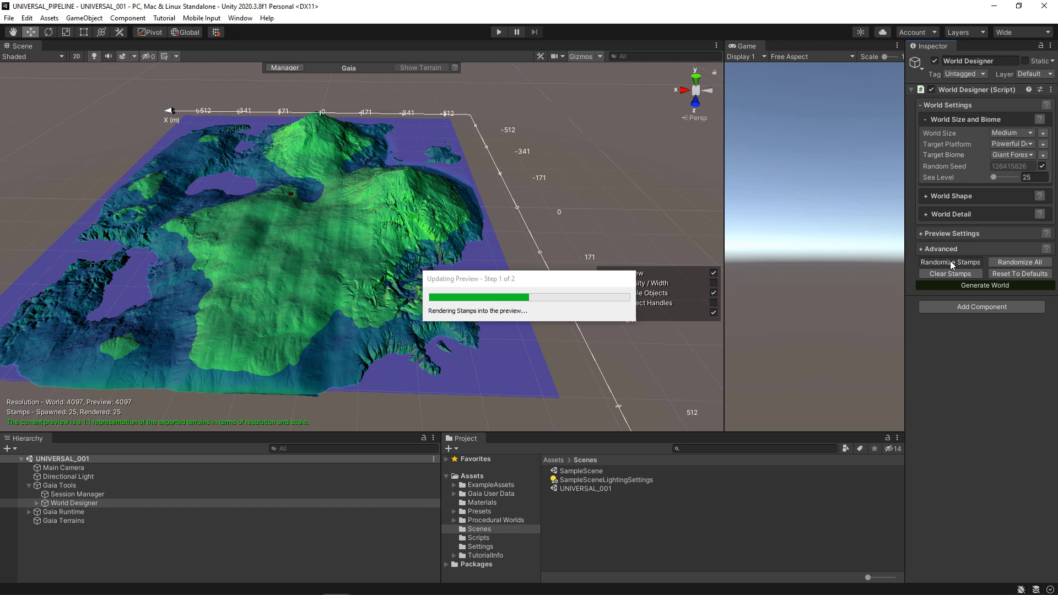
{"action": "left_click", "coordinate": [952, 264]}
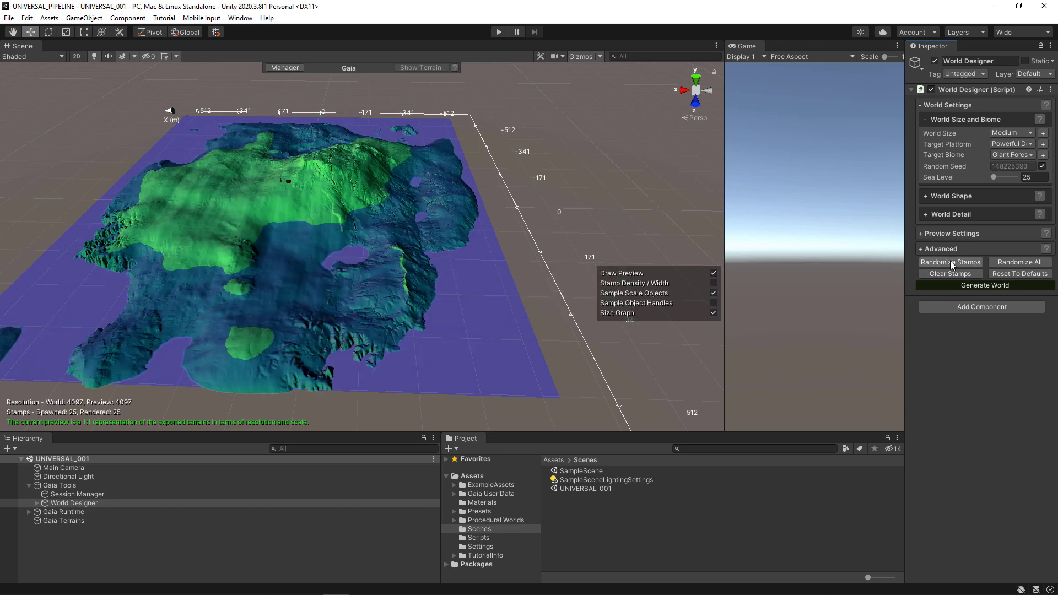
{"action": "left_click", "coordinate": [952, 263]}
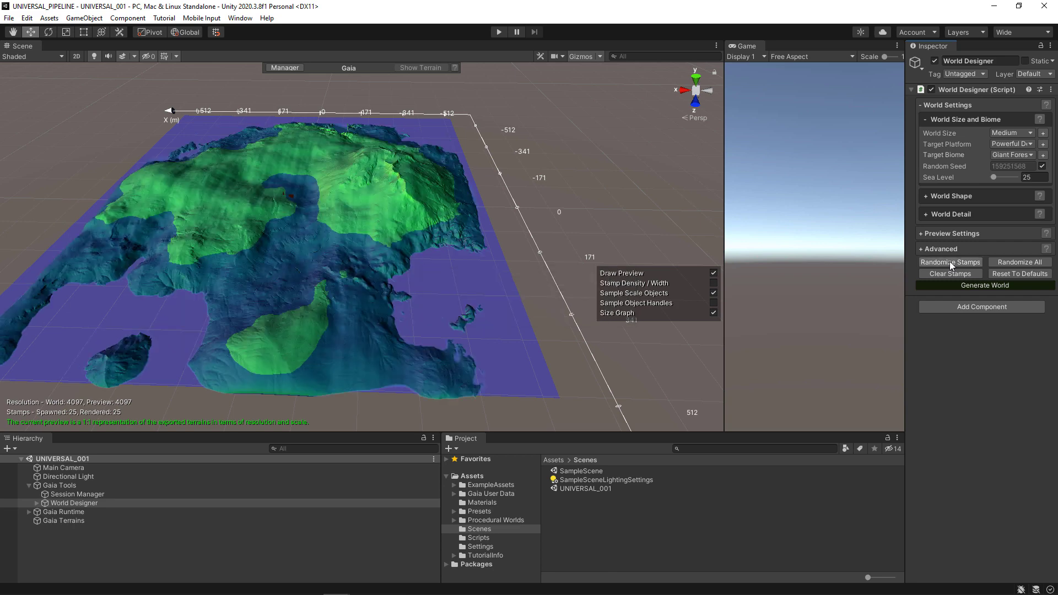
Step: Generate the world from the current preview, accepting the replacement of existing terrains, and inspect the island and its coastline up close
{"action": "left_click", "coordinate": [993, 285]}
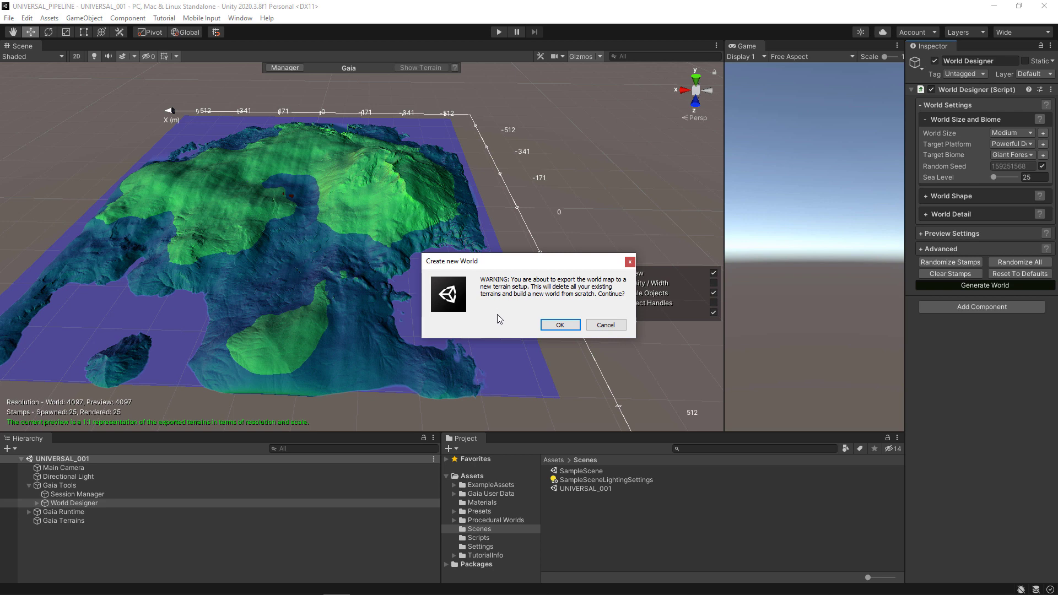
{"action": "left_click", "coordinate": [561, 325]}
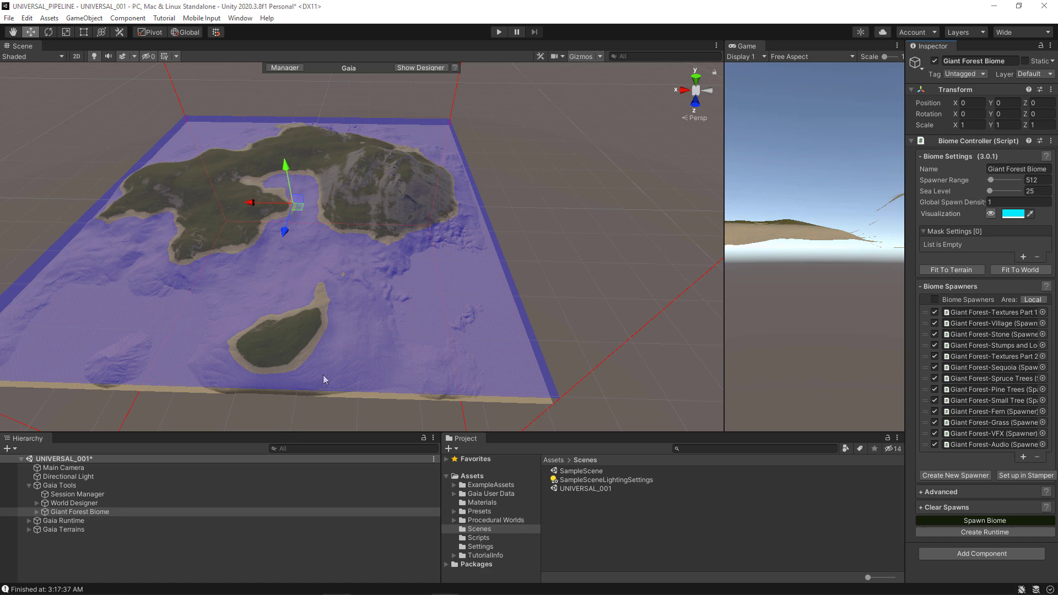
{"action": "left_click_drag", "start_coordinate": [543, 237], "coordinate": [596, 246], "text": "alt"}
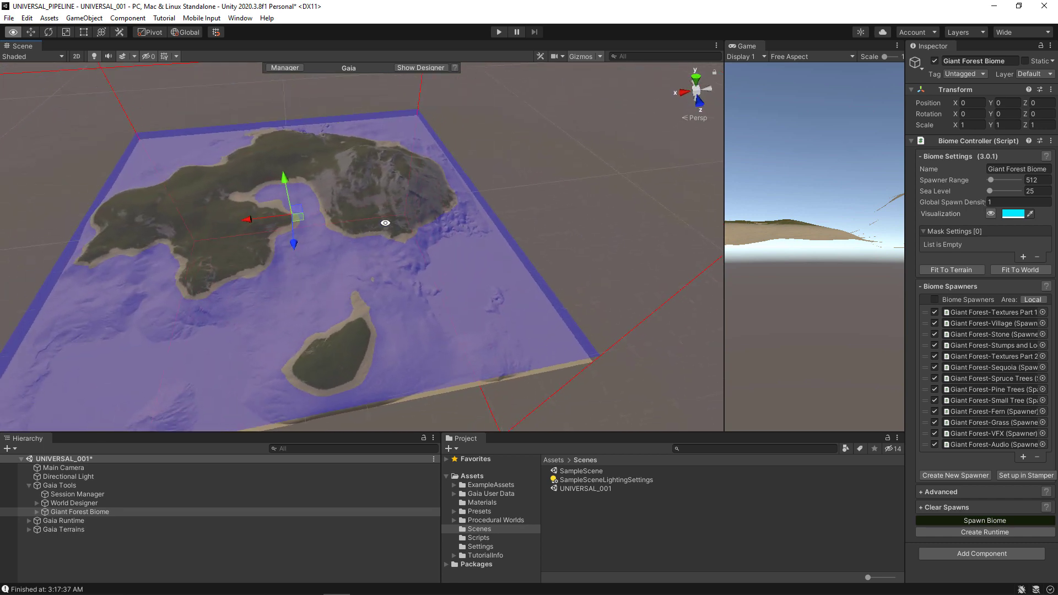
{"action": "right_click_drag", "start_coordinate": [385, 224], "coordinate": [574, 314], "text": "alt"}
{"action": "middle_click_drag", "start_coordinate": [555, 295], "coordinate": [715, 276]}
{"action": "right_click_drag", "start_coordinate": [555, 276], "coordinate": [649, 314], "text": "alt"}
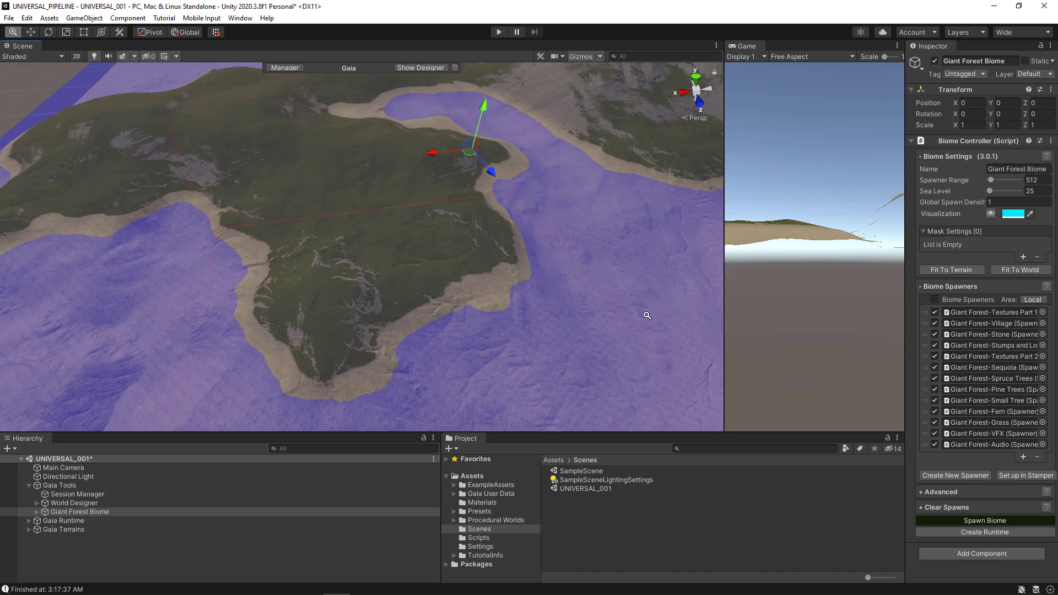
{"action": "left_click_drag", "start_coordinate": [608, 317], "coordinate": [628, 295], "text": "alt"}
{"action": "middle_click_drag", "start_coordinate": [624, 274], "coordinate": [611, 315]}
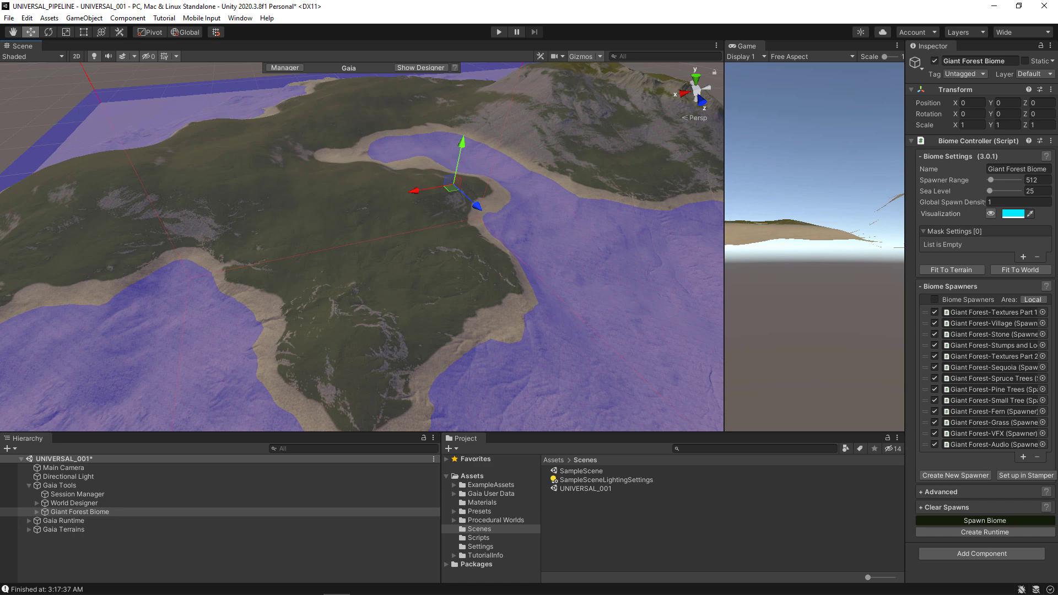
Step: Resize the editor layout to narrow the Game view, make the Hierarchy and Project areas taller, and widen the Inspector
{"action": "left_click_drag", "start_coordinate": [724, 331], "coordinate": [776, 332]}
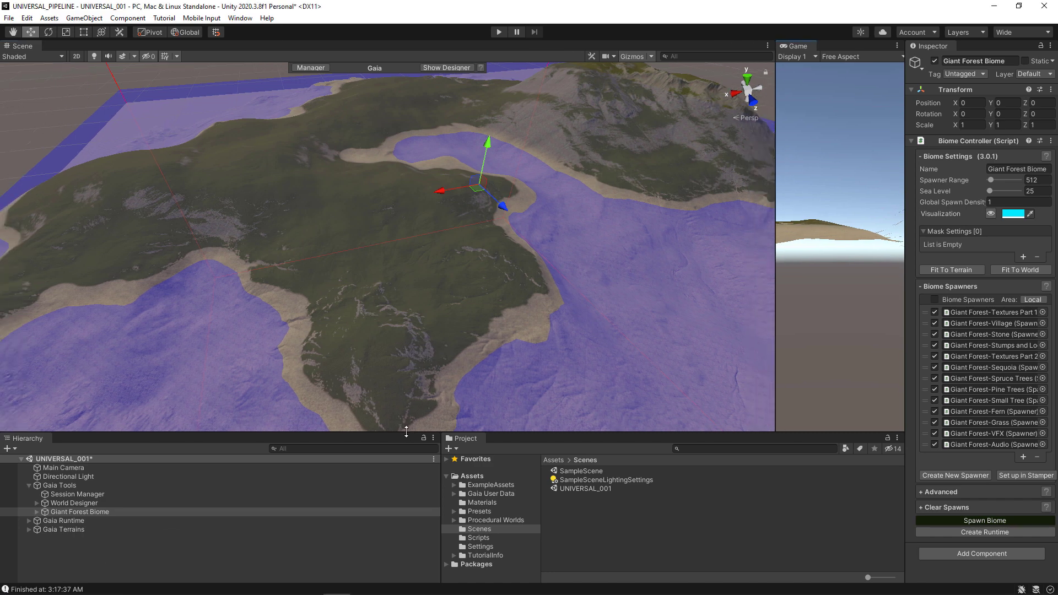
{"action": "left_click_drag", "start_coordinate": [237, 432], "coordinate": [234, 405]}
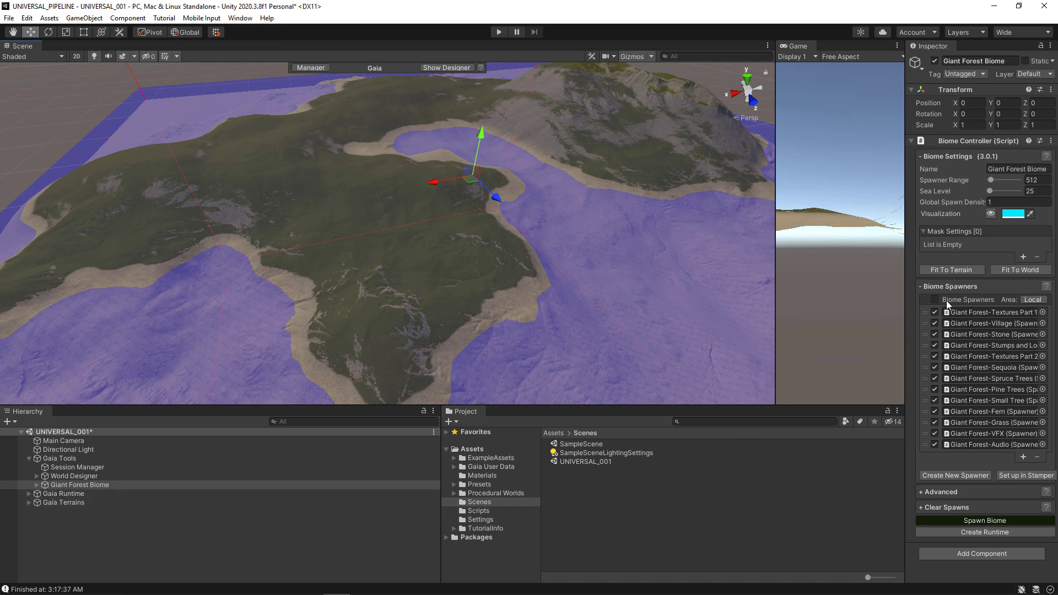
{"action": "left_click_drag", "start_coordinate": [907, 289], "coordinate": [859, 296]}
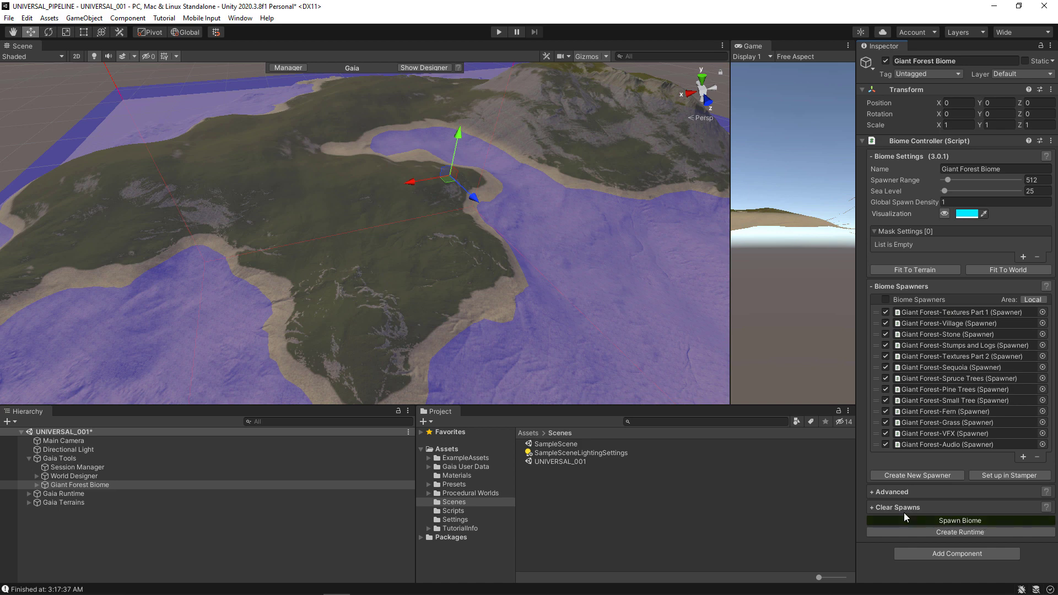
Step: Review the Biome Controller's advanced options, collapse them again, and spawn the Giant Forest biome with all its spawners enabled
{"action": "left_click", "coordinate": [874, 492]}
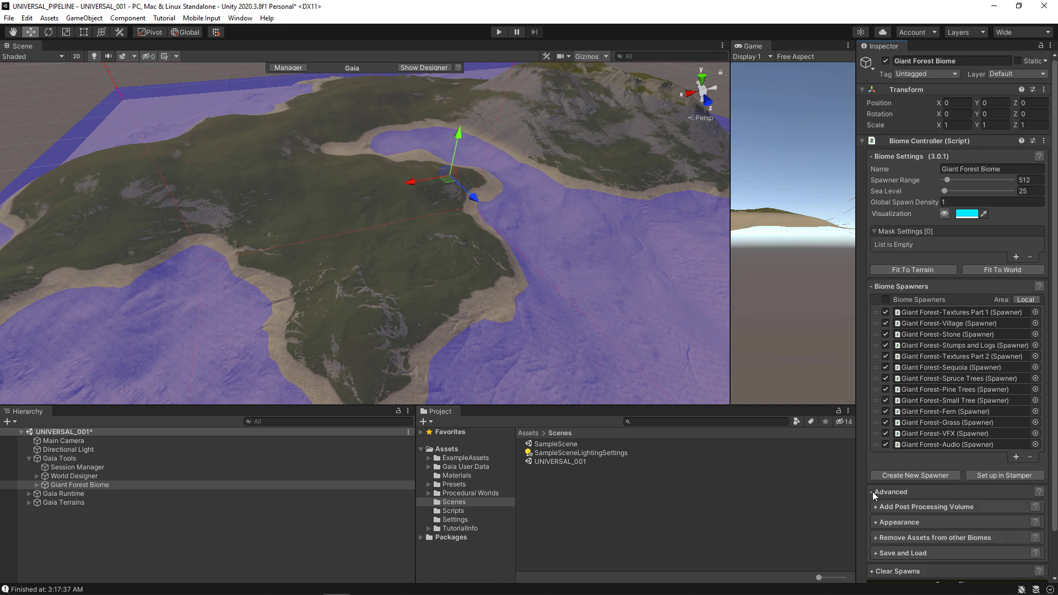
{"action": "scroll", "coordinate": [875, 490], "scroll_direction": "down", "scroll_amount": 2}
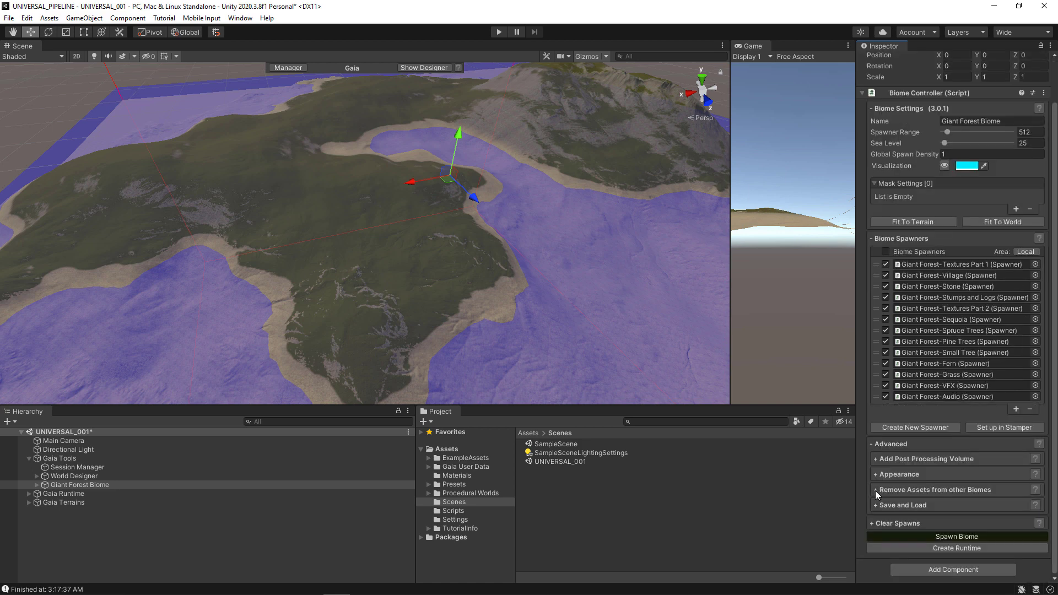
{"action": "left_click", "coordinate": [872, 444]}
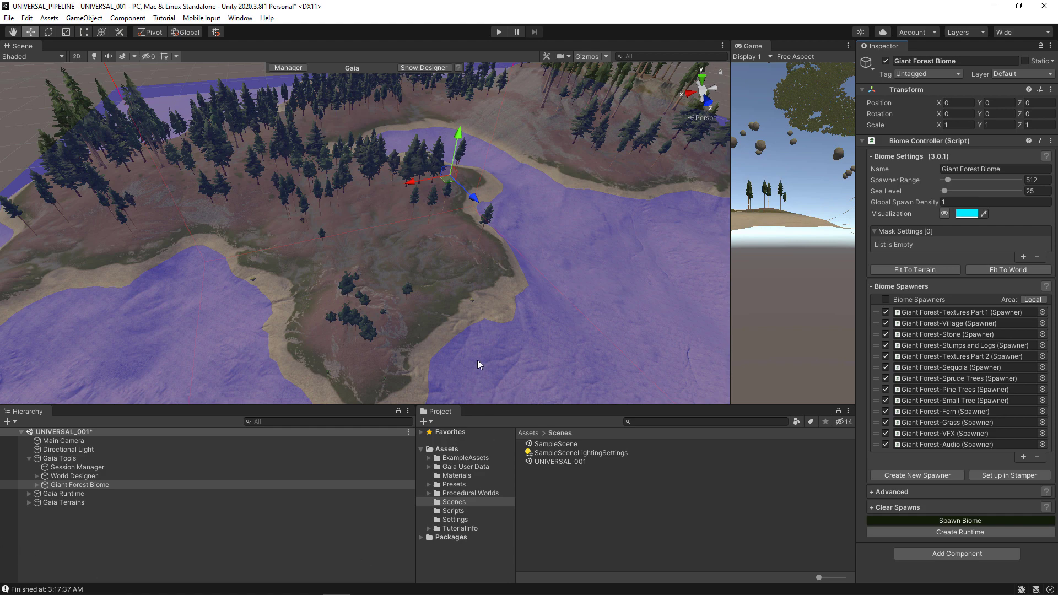
Step: Open the Gaia Manager on its runtime creation page, move it beside the terrain and enlarge its window
{"action": "left_click", "coordinate": [288, 67]}
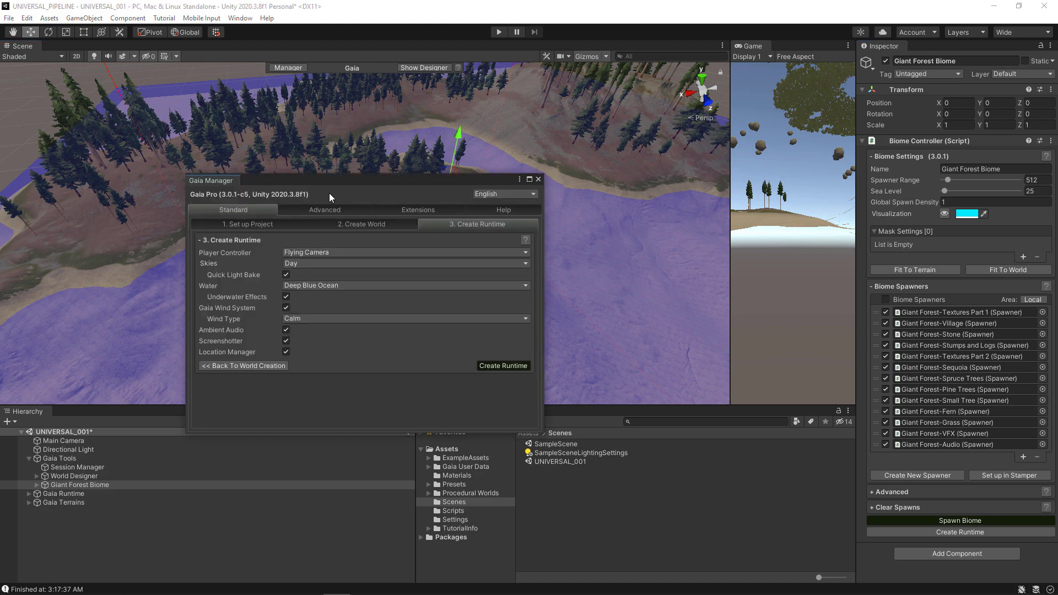
{"action": "left_click_drag", "start_coordinate": [328, 179], "coordinate": [671, 80]}
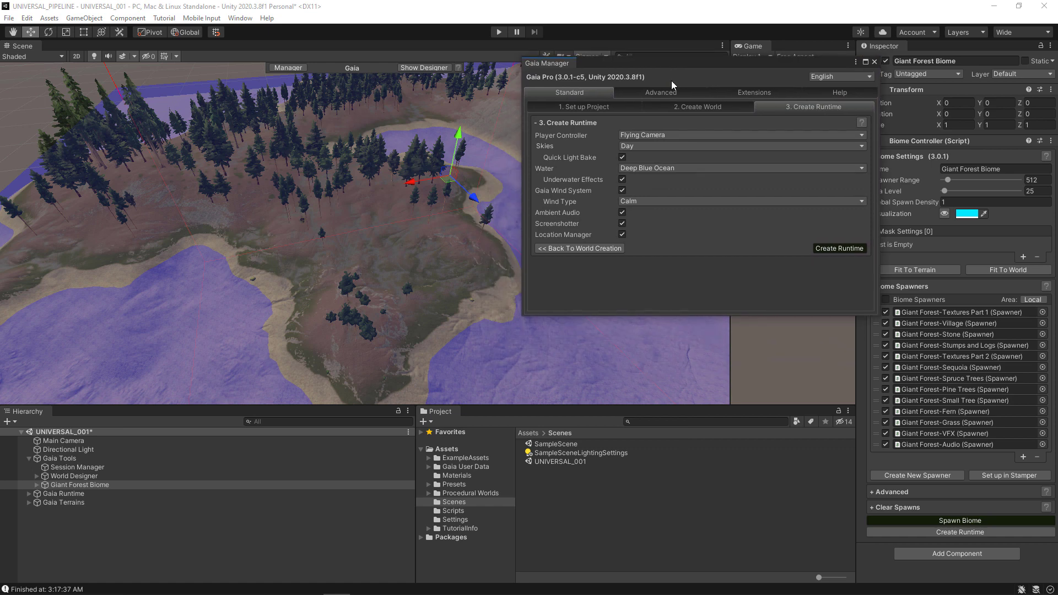
{"action": "left_click_drag", "start_coordinate": [745, 315], "coordinate": [717, 402]}
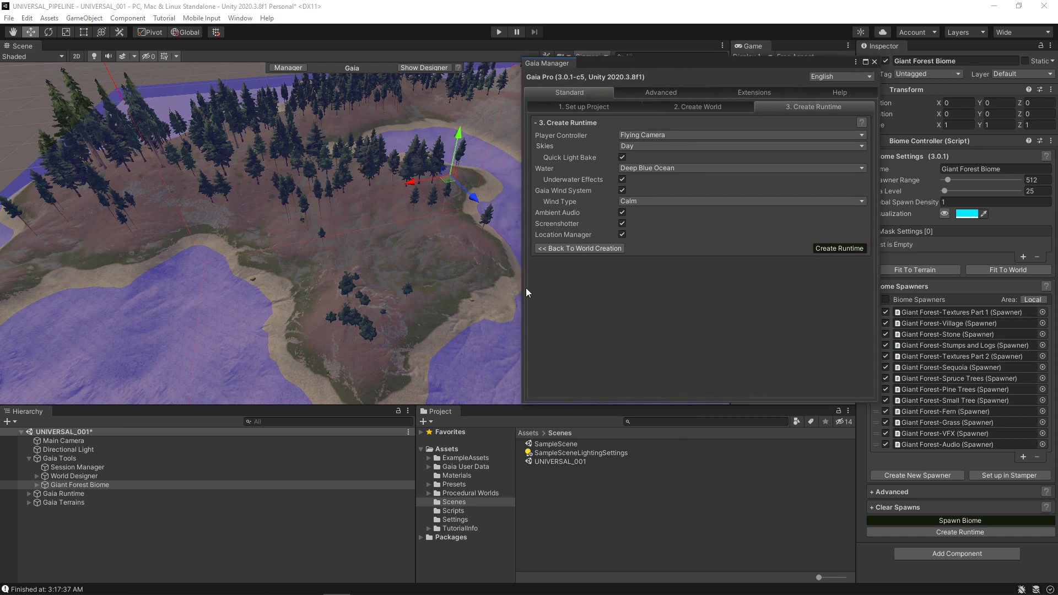
{"action": "left_click_drag", "start_coordinate": [520, 271], "coordinate": [409, 270]}
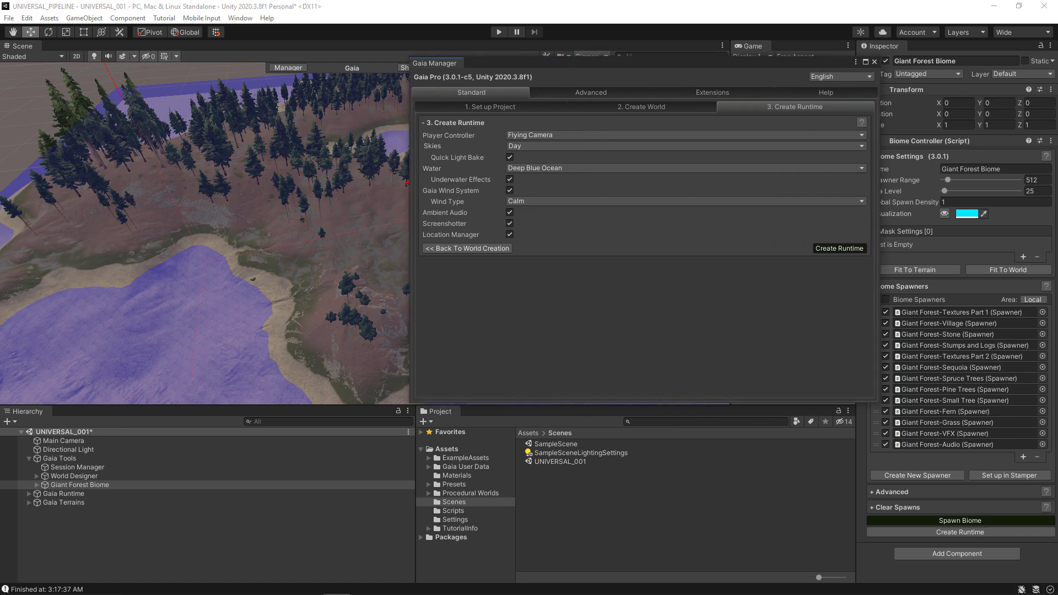
{"action": "left_click", "coordinate": [143, 485]}
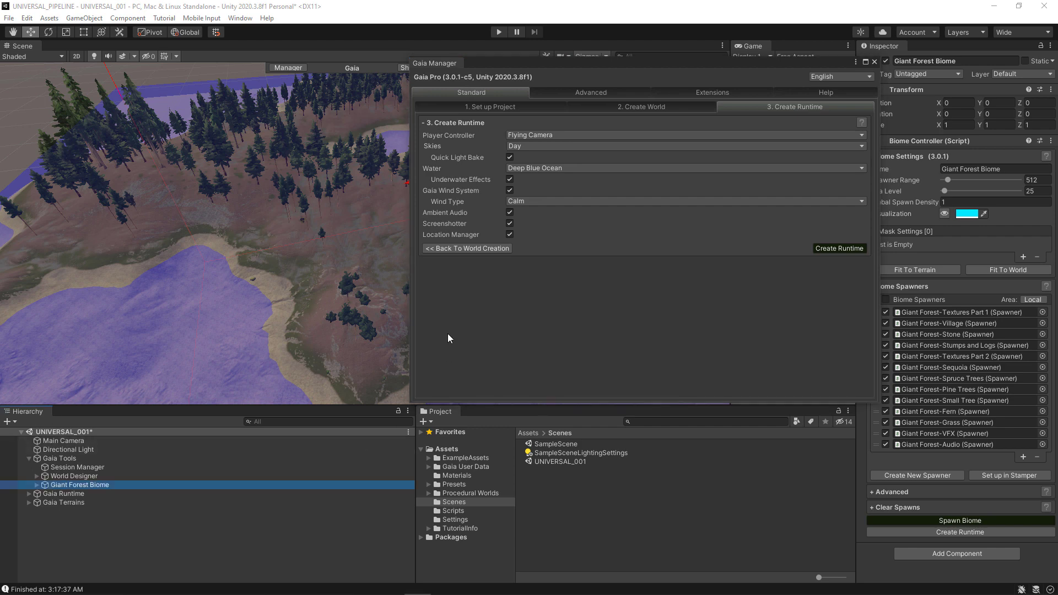
Step: Configure the runtime with the Third Person controller, Procedural Worlds Sky, Deep Blue Ocean water and Calm wind
{"action": "left_click", "coordinate": [527, 134]}
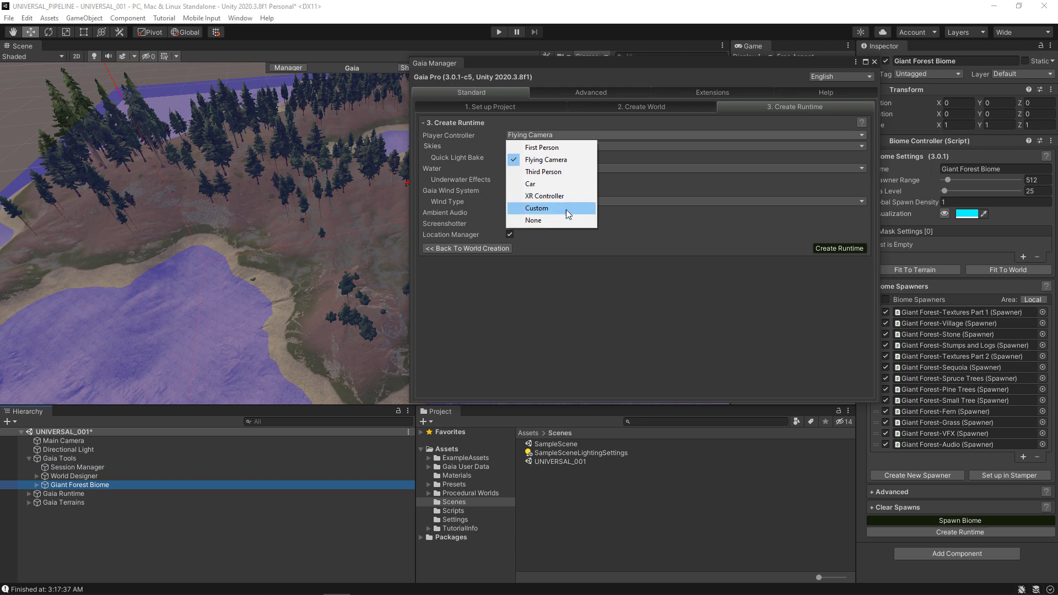
{"action": "left_click", "coordinate": [557, 171]}
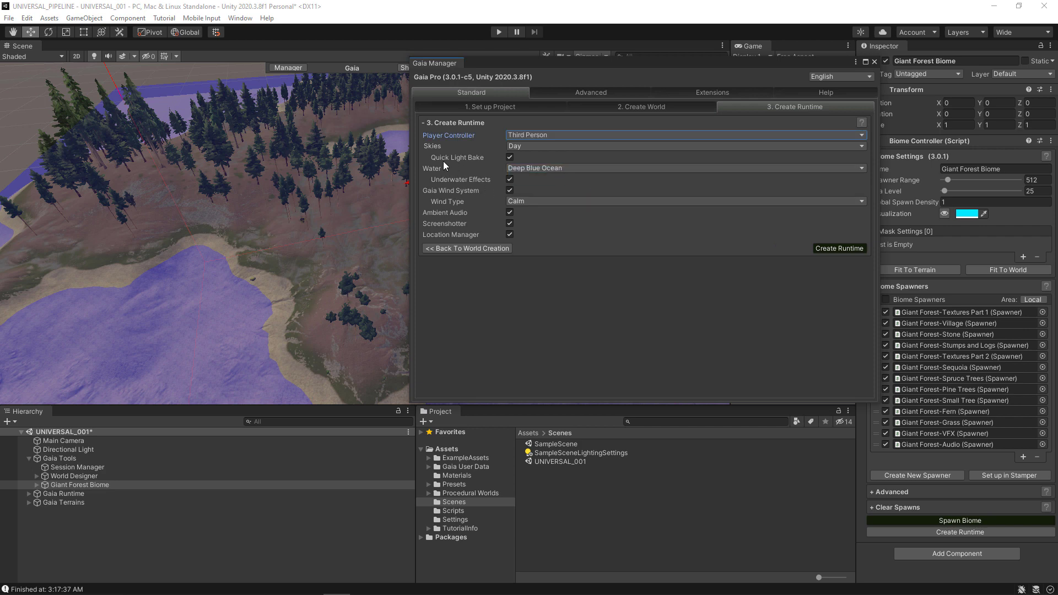
{"action": "left_click", "coordinate": [528, 146]}
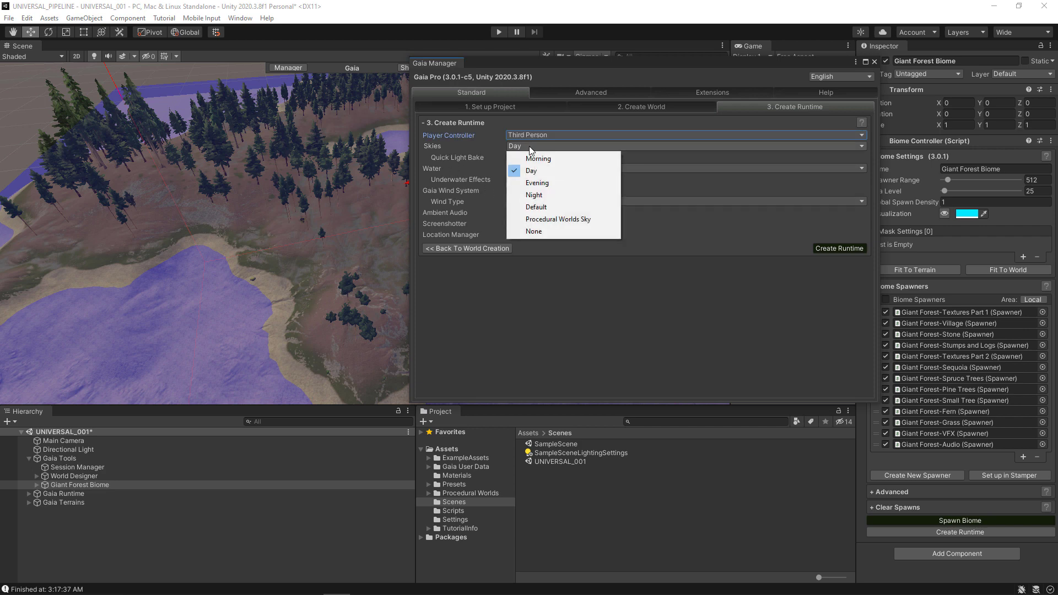
{"action": "left_click", "coordinate": [562, 219]}
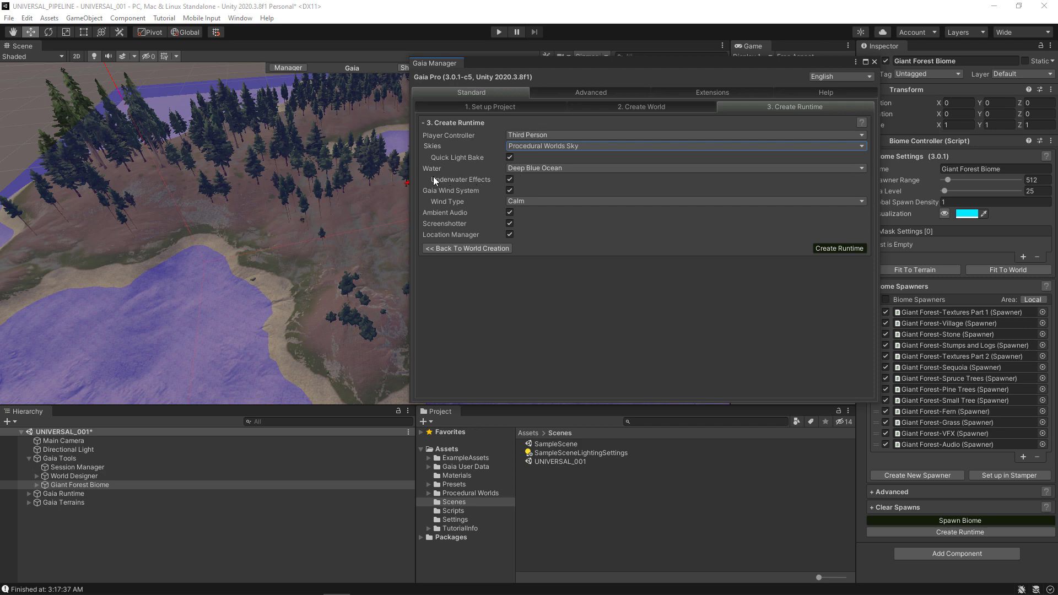
{"action": "left_click", "coordinate": [594, 170]}
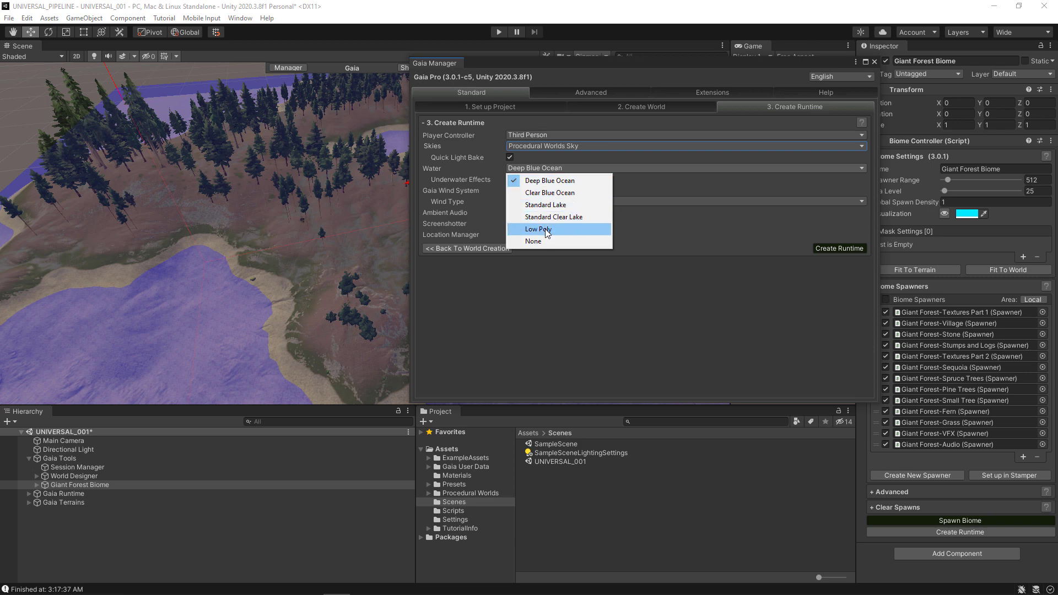
{"action": "left_click", "coordinate": [568, 180]}
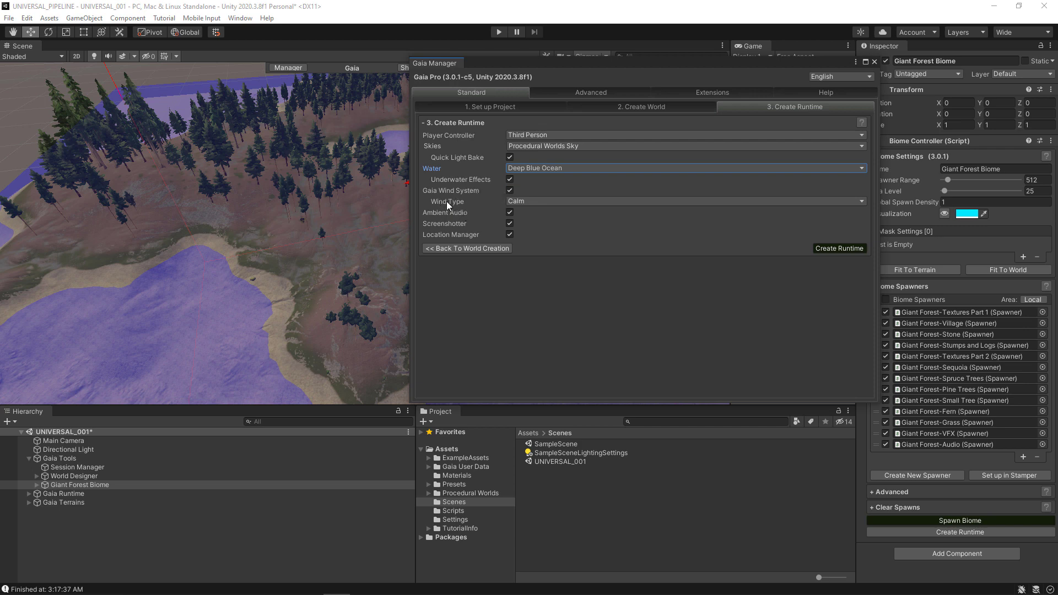
{"action": "left_click", "coordinate": [542, 203]}
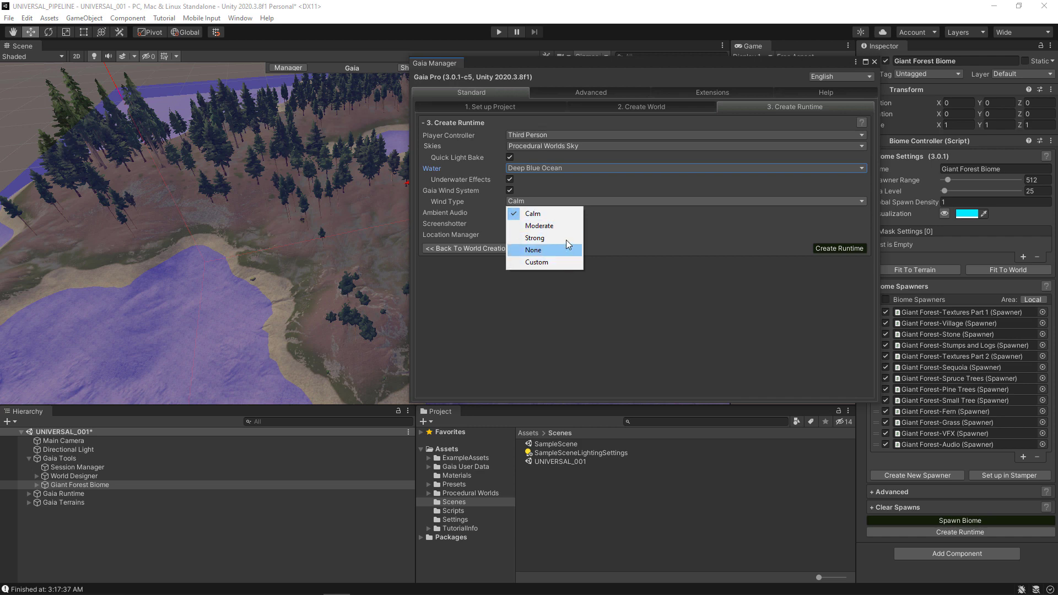
{"action": "left_click", "coordinate": [567, 217]}
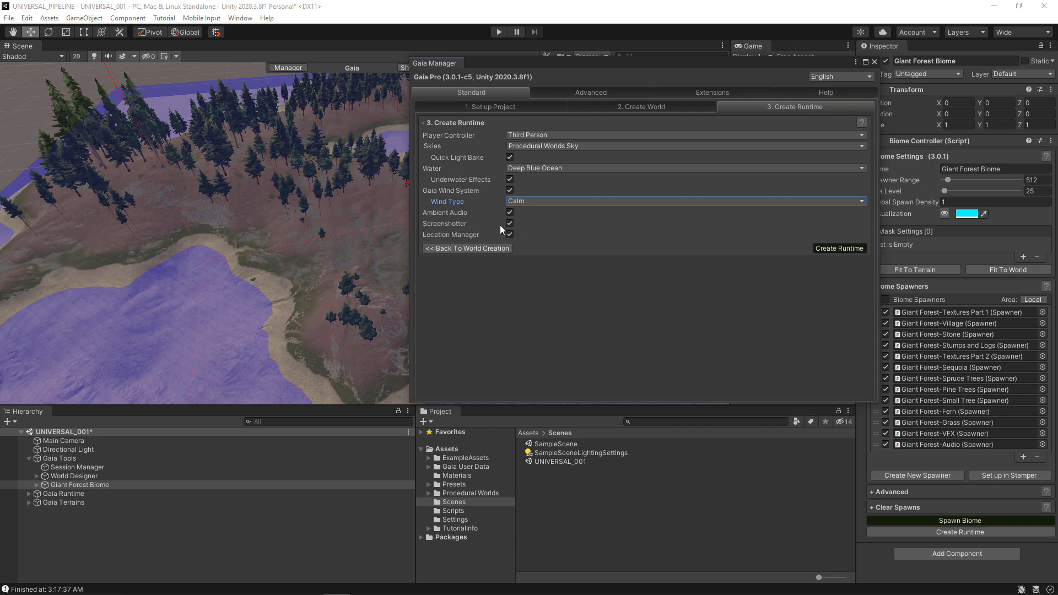
Step: Create the Gaia runtime, accept adding its runtime components, and close the Gaia Manager
{"action": "mouse_move", "coordinate": [469, 224]}
{"action": "left_click", "coordinate": [831, 247]}
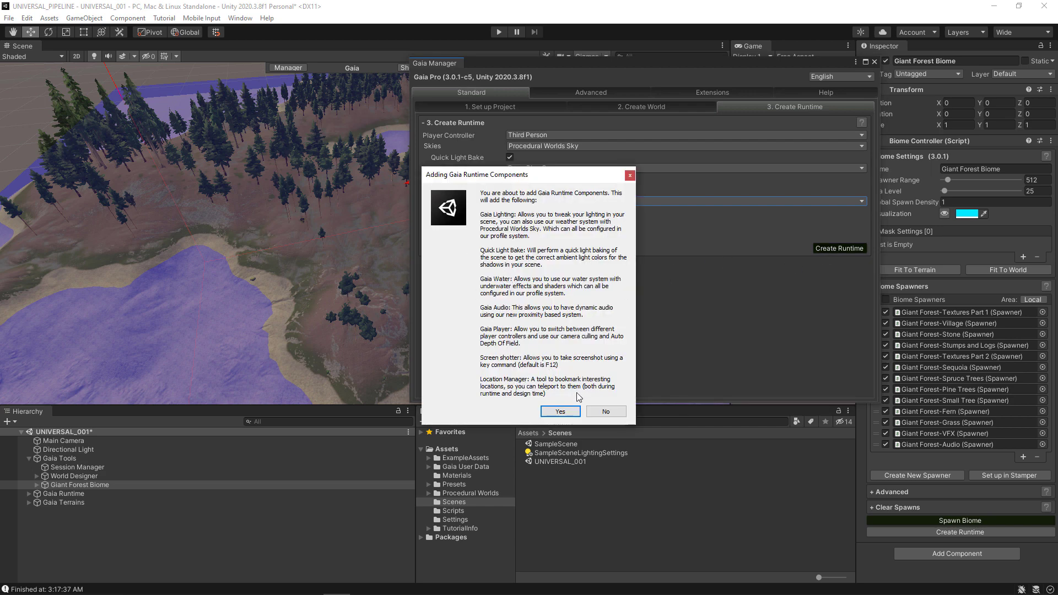
{"action": "left_click", "coordinate": [560, 412]}
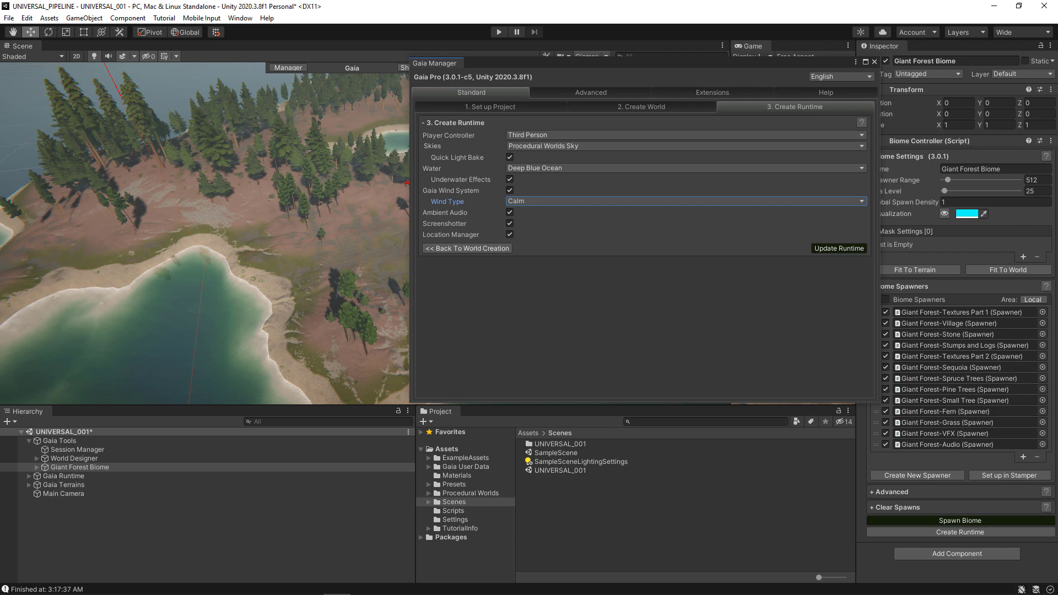
{"action": "left_click", "coordinate": [358, 523]}
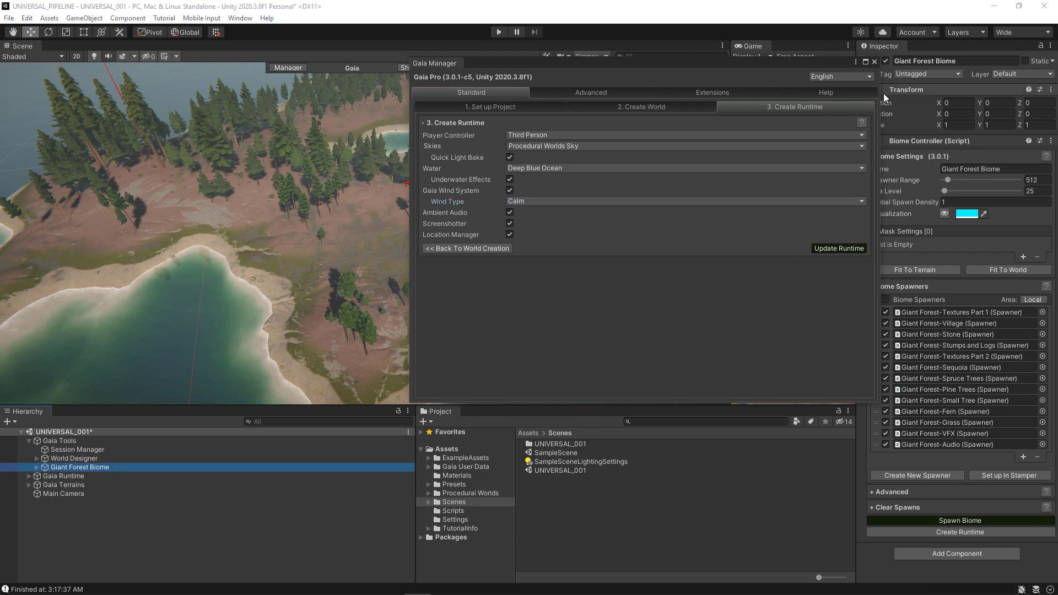
{"action": "left_click", "coordinate": [874, 63]}
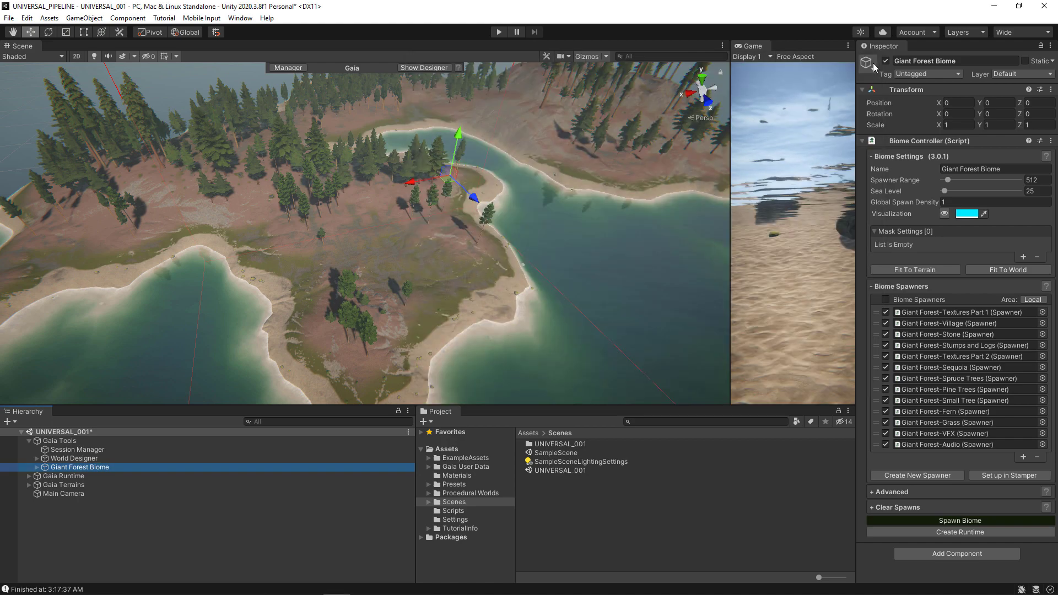
Step: Widen the Game view, set it to maximize on play, and run the scene
{"action": "left_click_drag", "start_coordinate": [726, 221], "coordinate": [442, 237]}
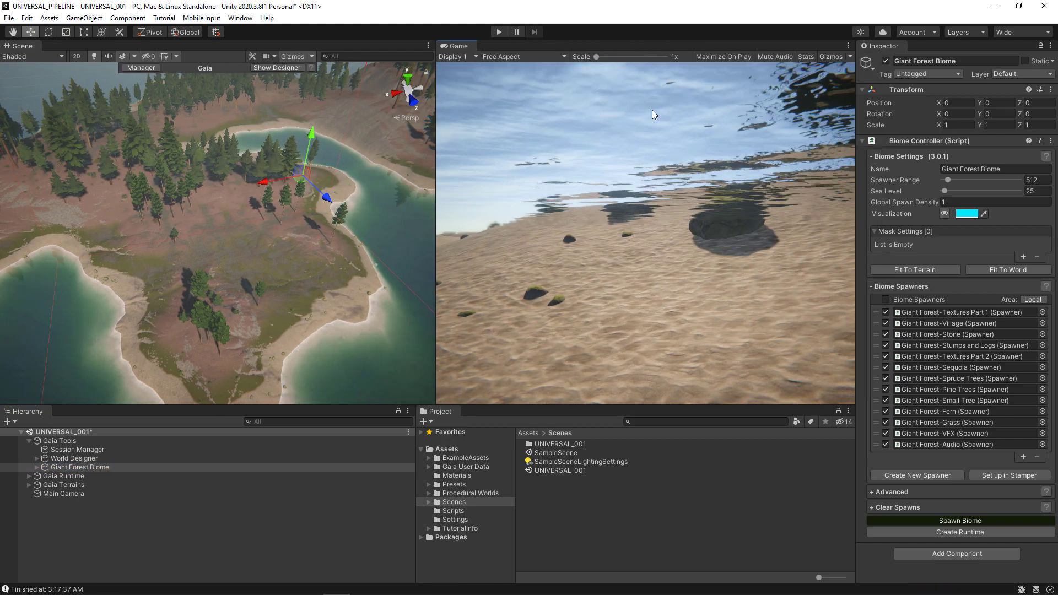
{"action": "left_click", "coordinate": [716, 57]}
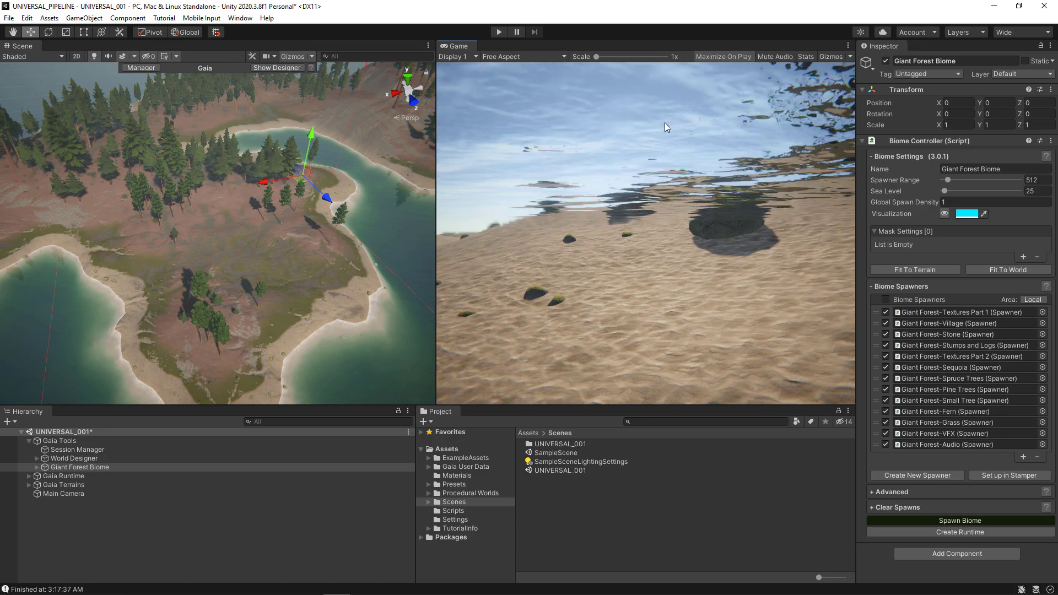
{"action": "left_click", "coordinate": [499, 32]}
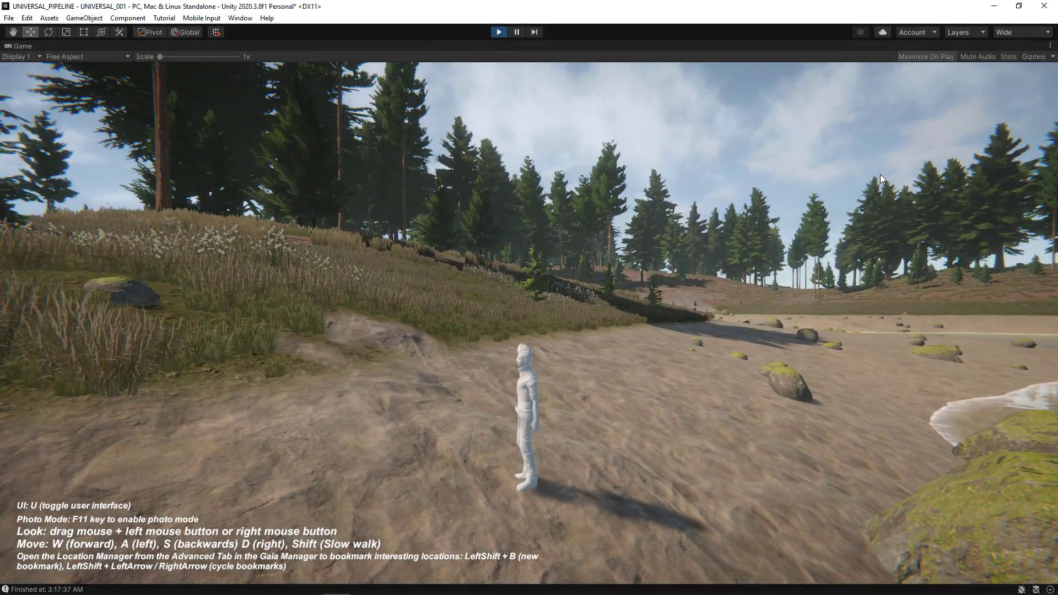
Step: Walk the third-person character from the beach into the forest and look around at the grass, trees and sky
{"action": "key", "text": "w"}
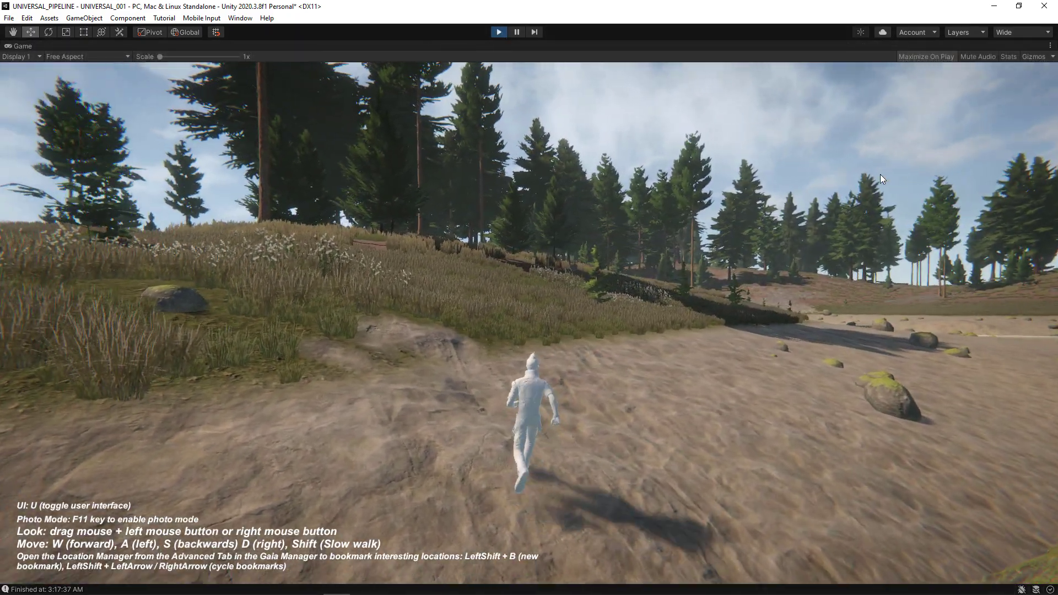
{"action": "mouse_move", "coordinate": [880, 174]}
{"action": "left_mouse_down"}
{"action": "mouse_move", "coordinate": [759, 189]}
{"action": "mouse_move", "coordinate": [901, 191]}
{"action": "mouse_move", "coordinate": [687, 185]}
{"action": "mouse_move", "coordinate": [878, 203]}
{"action": "mouse_move", "coordinate": [796, 194]}
{"action": "mouse_move", "coordinate": [831, 192]}
{"action": "left_mouse_up"}
{"action": "right_click_drag", "start_coordinate": [830, 191], "coordinate": [828, 192]}
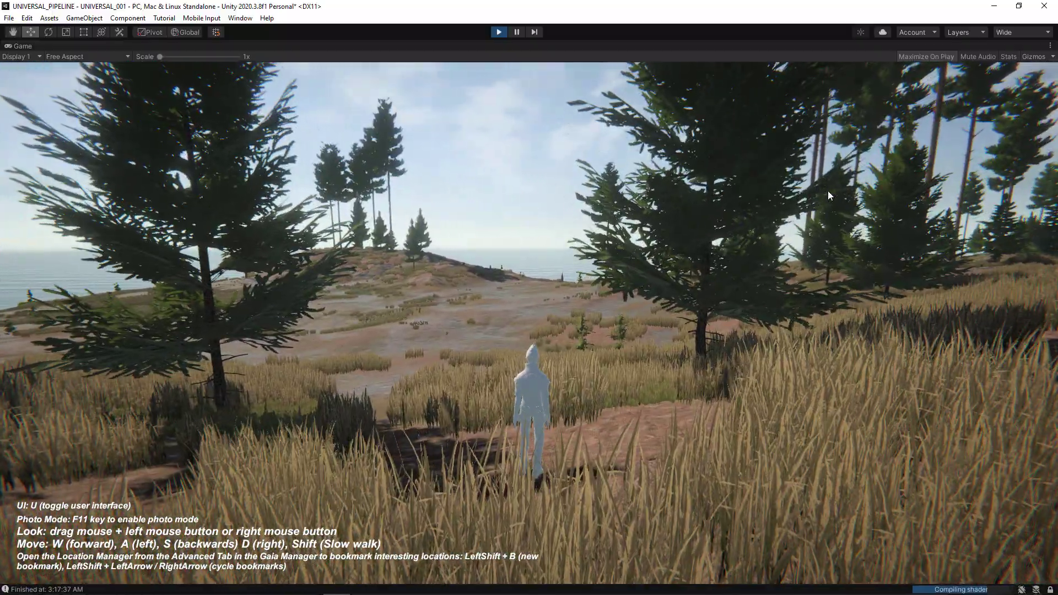
{"action": "key", "text": "w"}
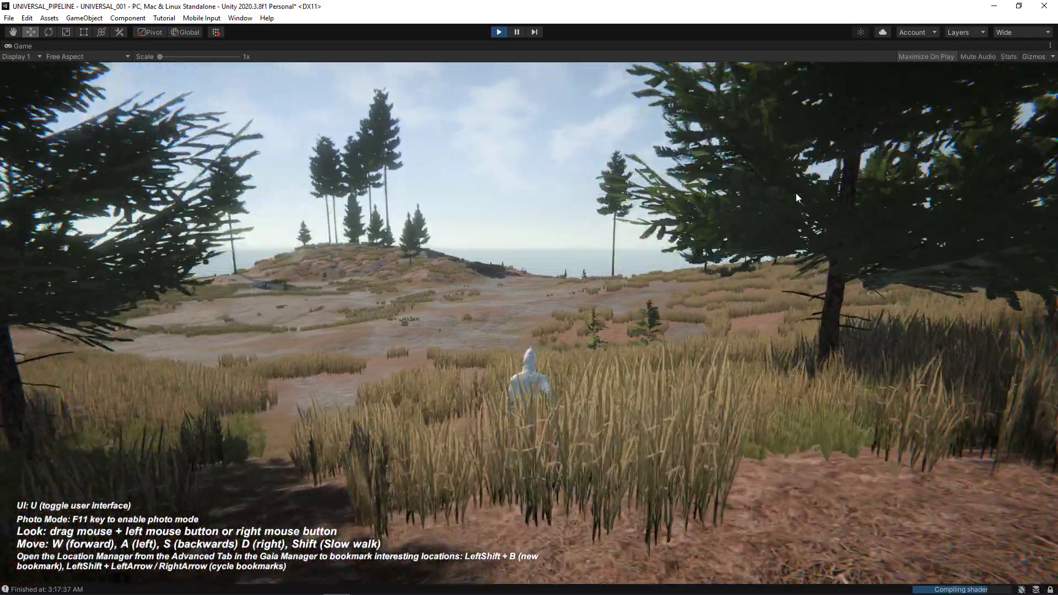
{"action": "key", "text": "w"}
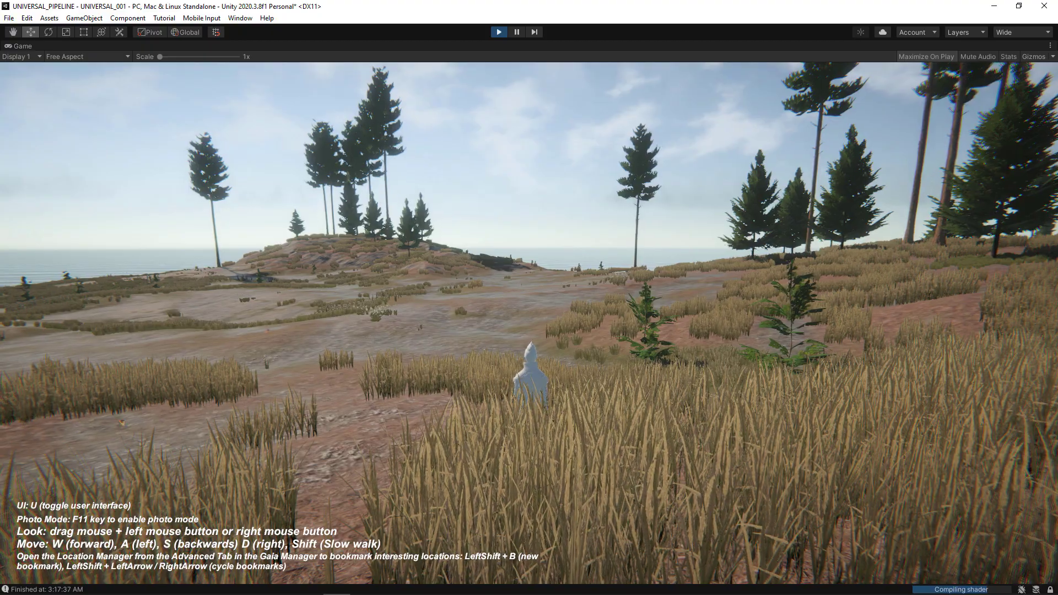
{"action": "key", "text": "a"}
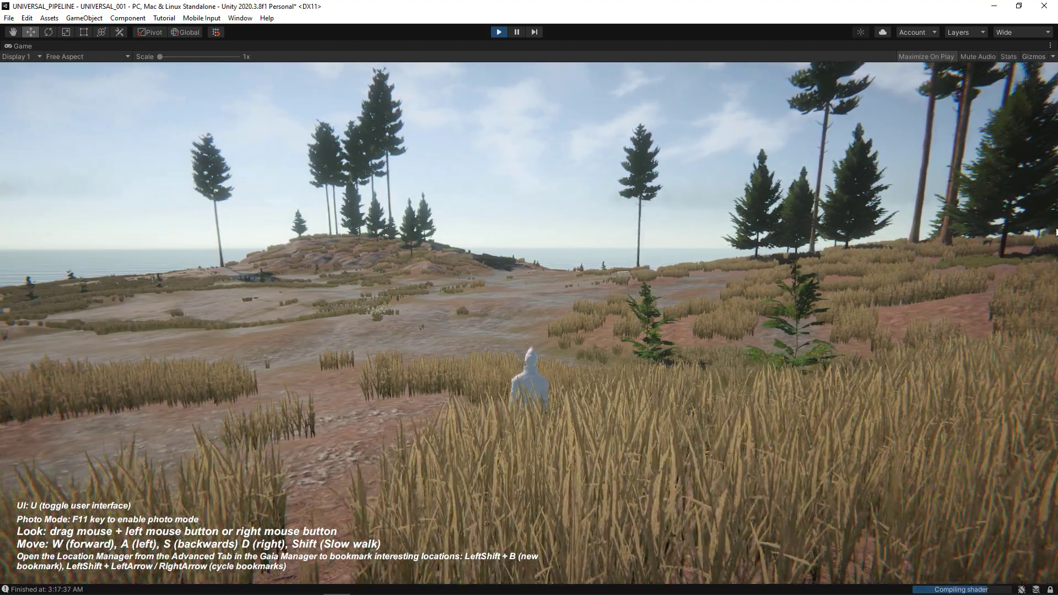
{"action": "key", "text": "a"}
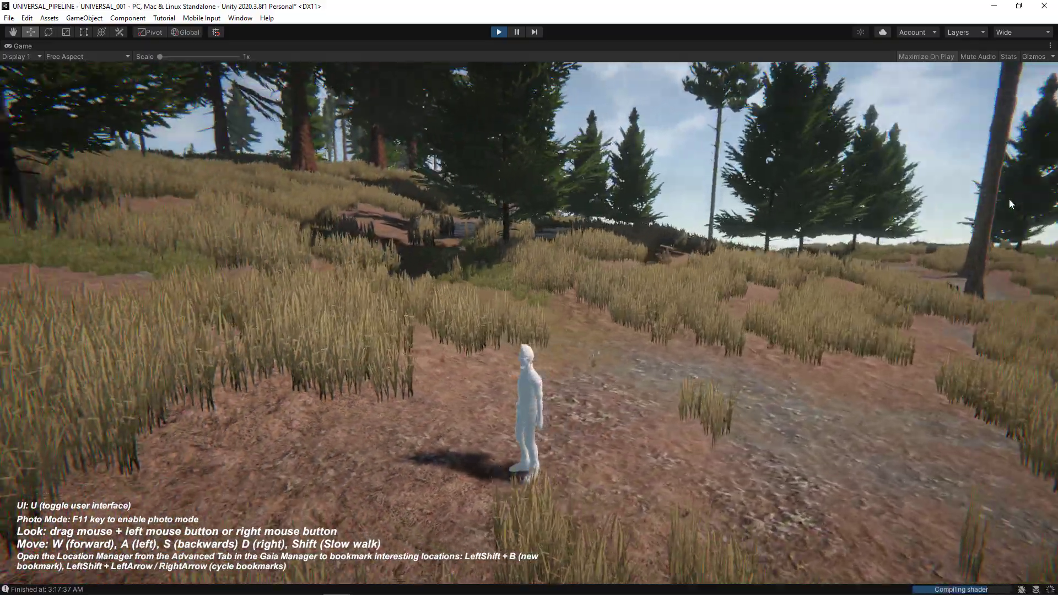
{"action": "left_click_drag", "start_coordinate": [1009, 199], "coordinate": [980, 174]}
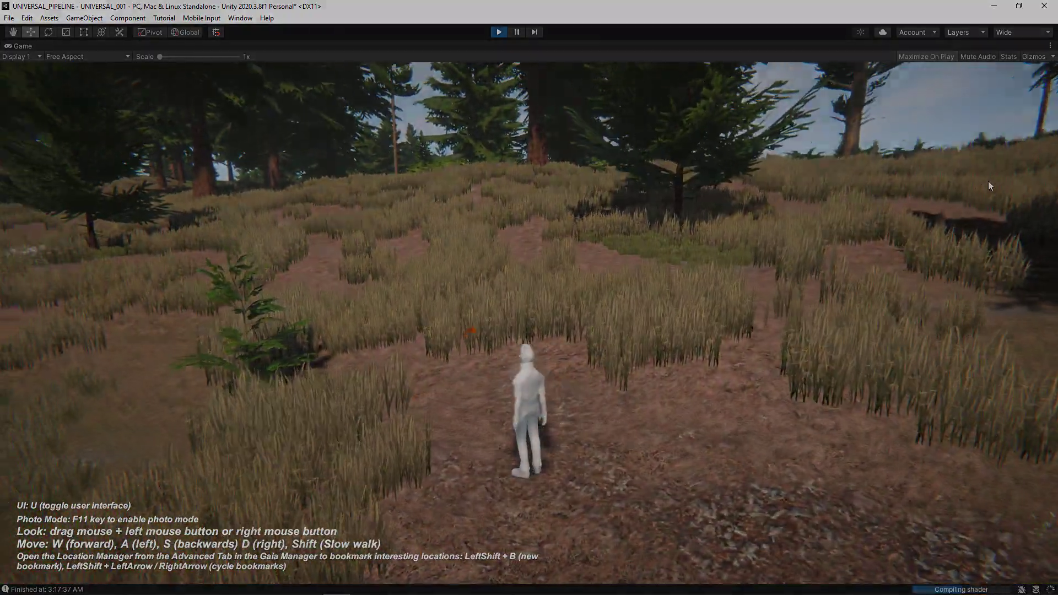